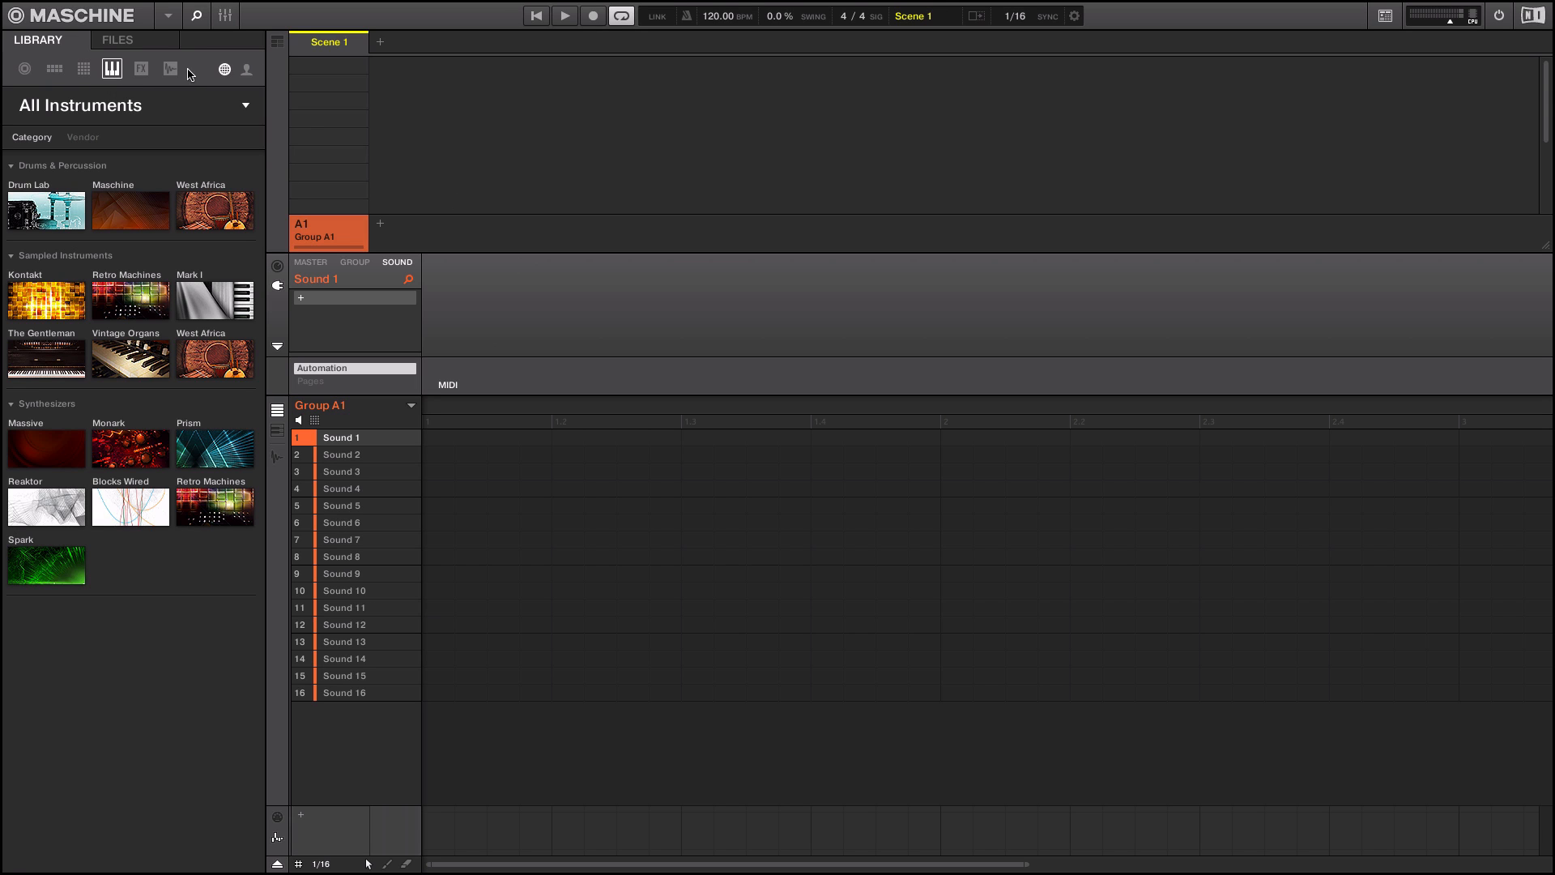
Step: Browse the user library's group kits with type tags, briefly toggling the arranger Song/Ideas view
click(245, 71)
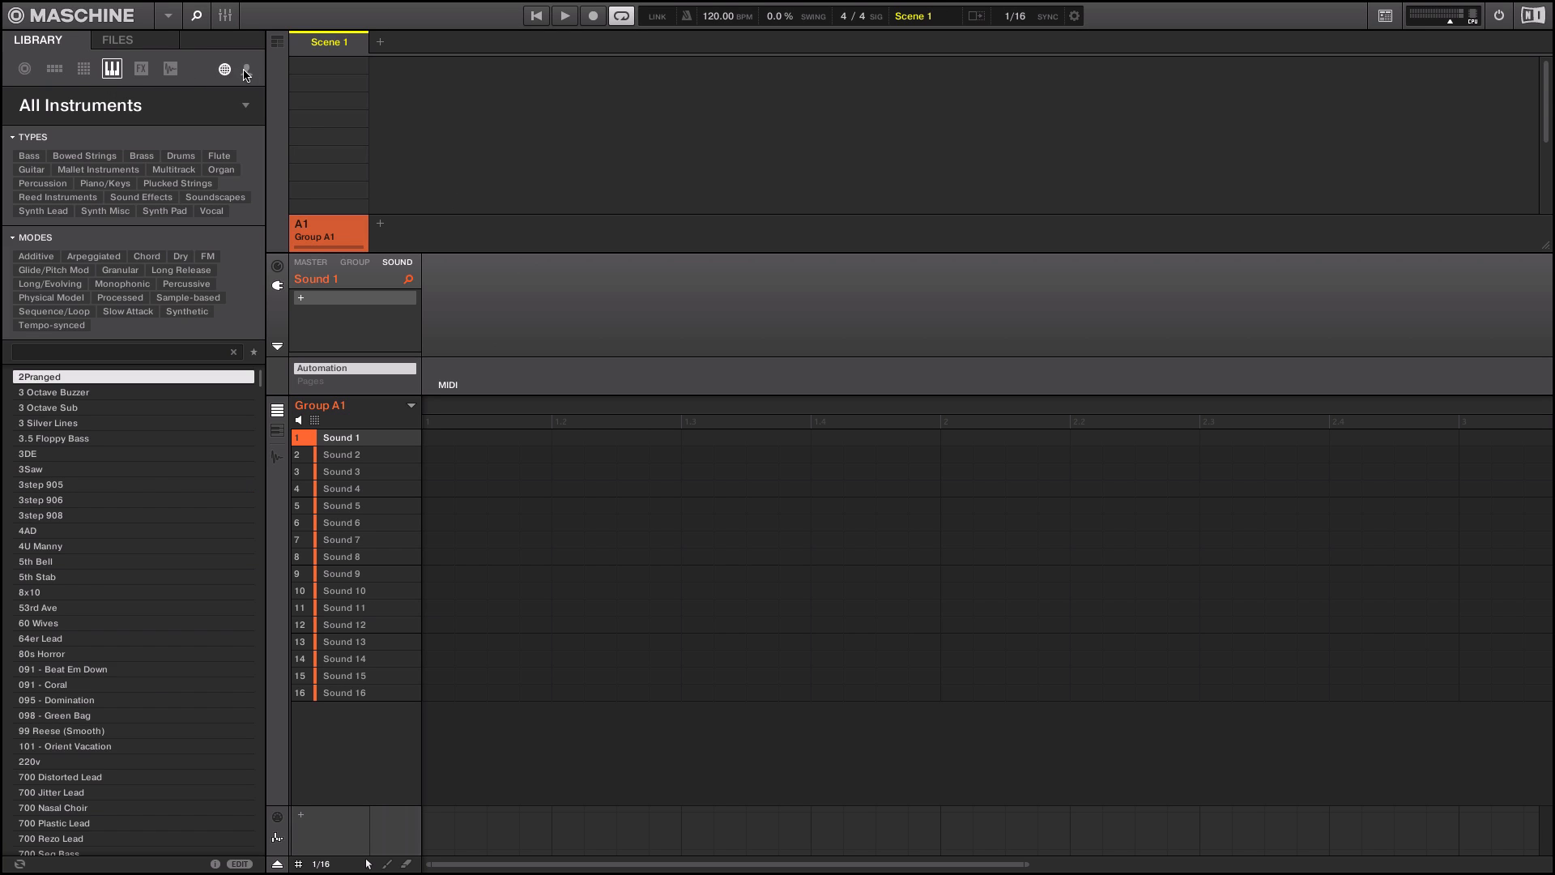
click(55, 69)
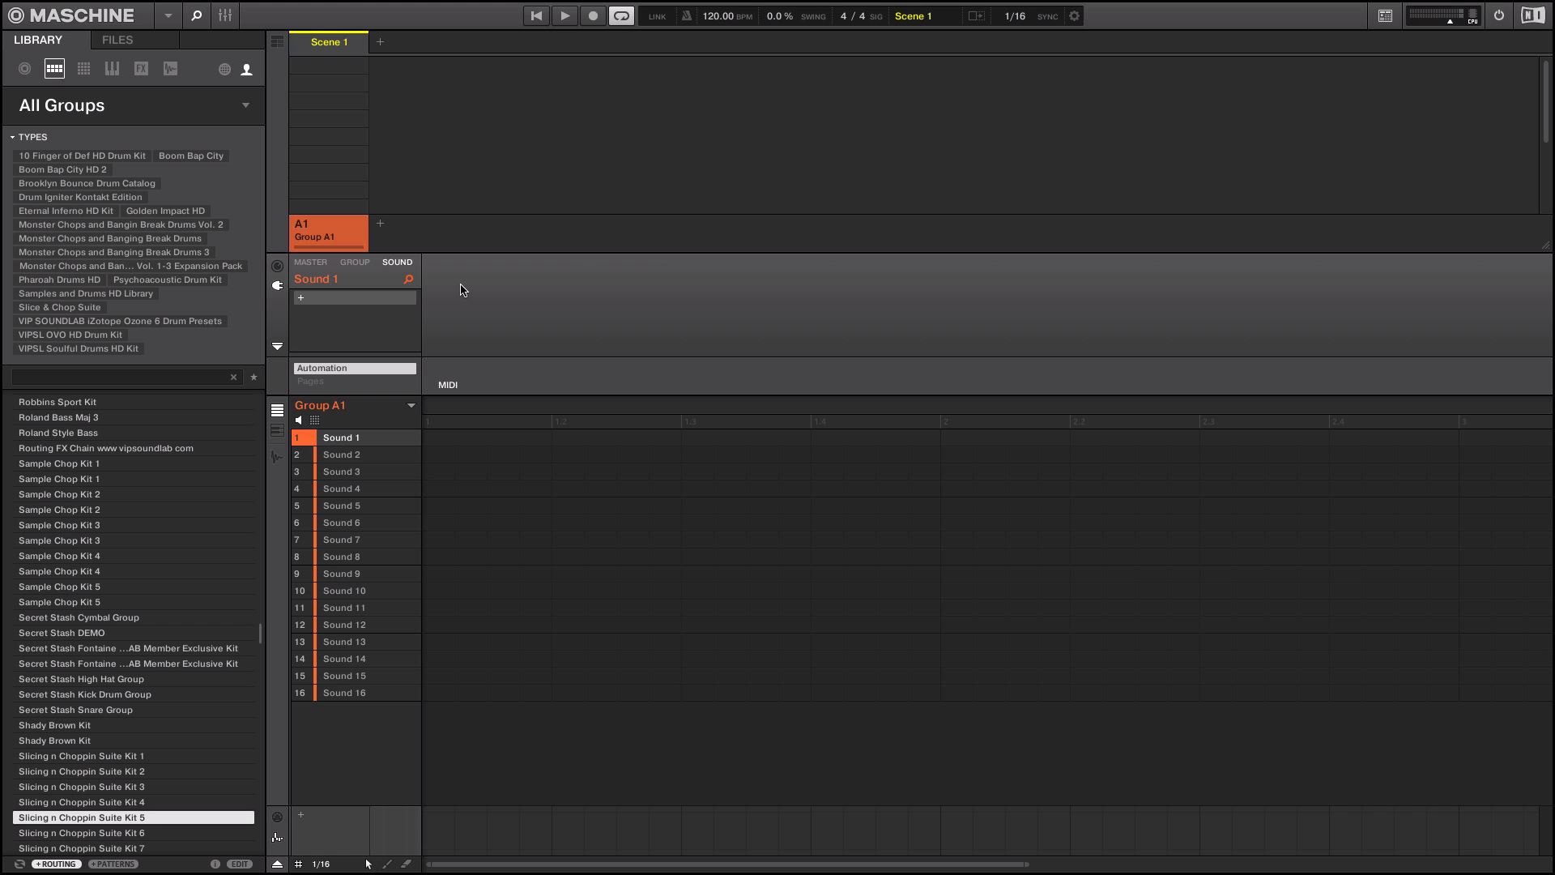
click(276, 45)
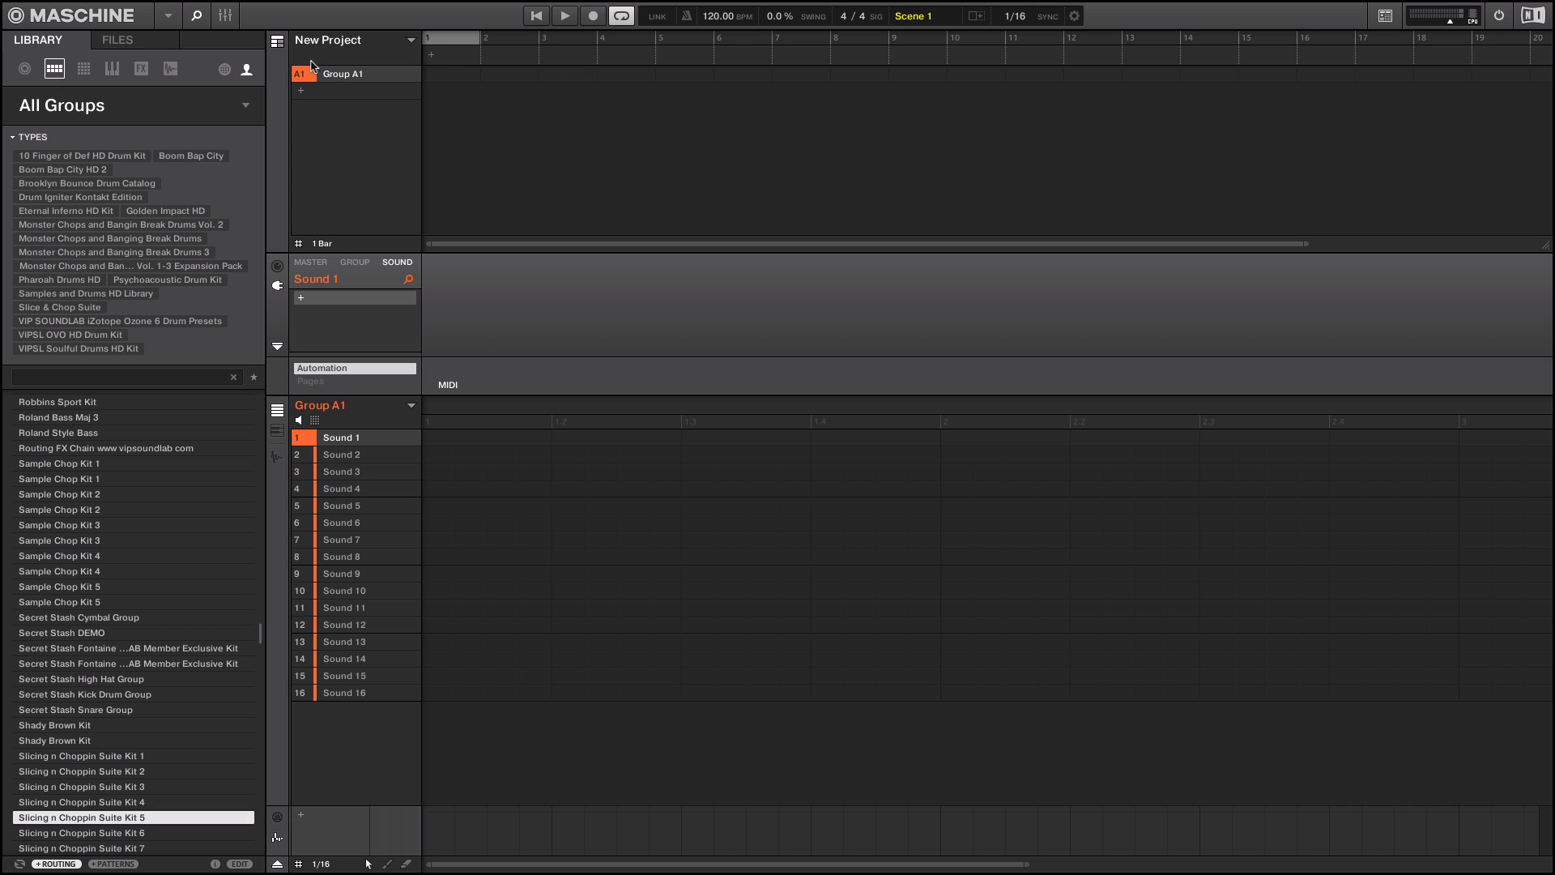
click(277, 44)
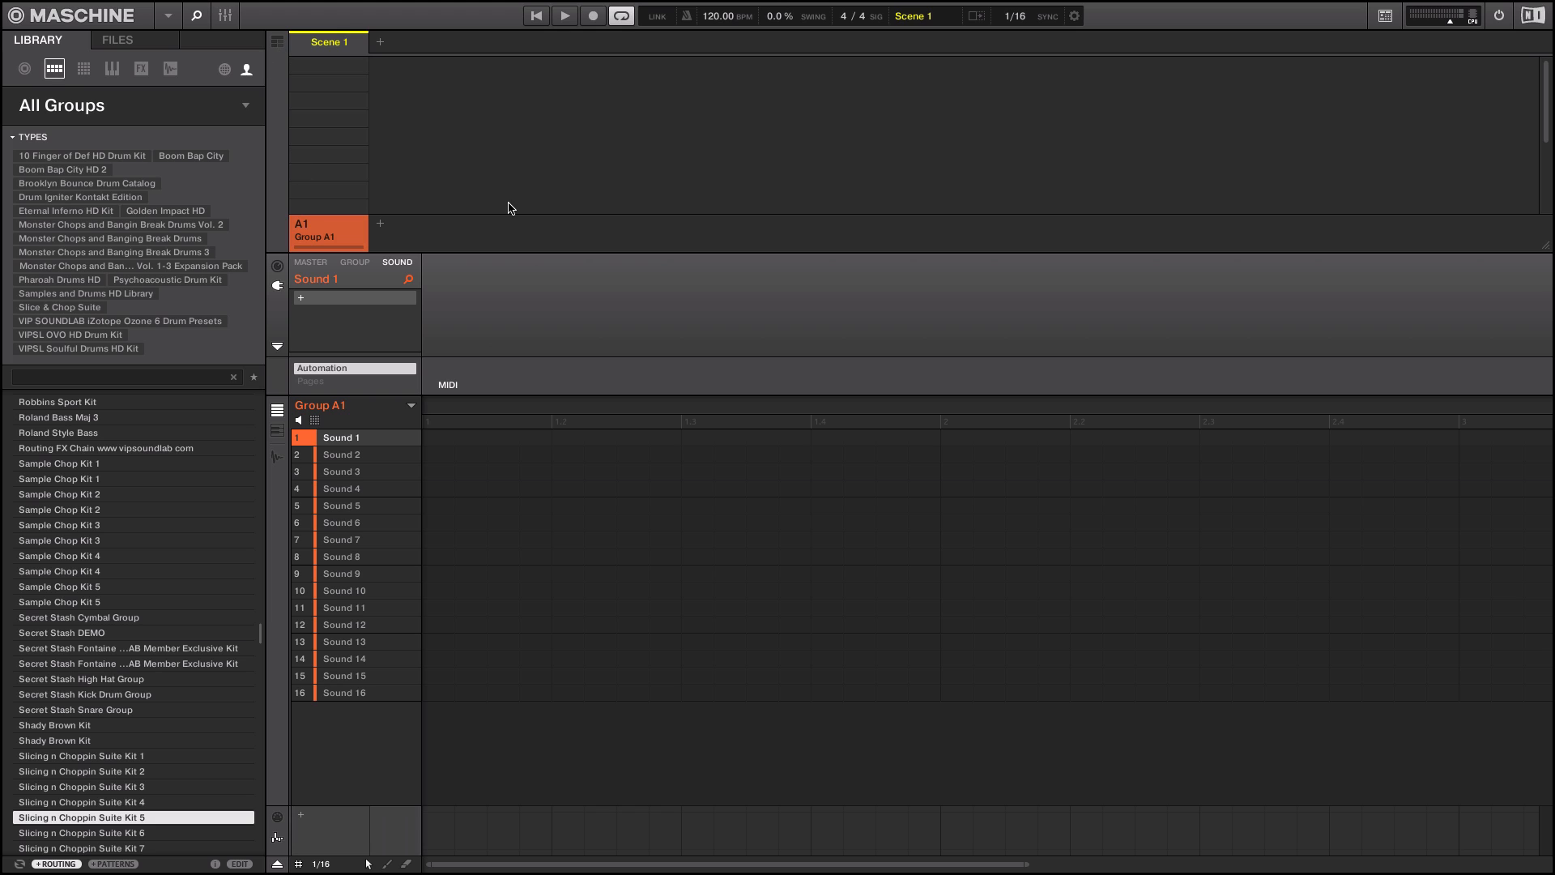
Step: Filter to the Slice & Chop Suite and load Slicing n Choppin Suite Kit 5 into group A1
click(68, 309)
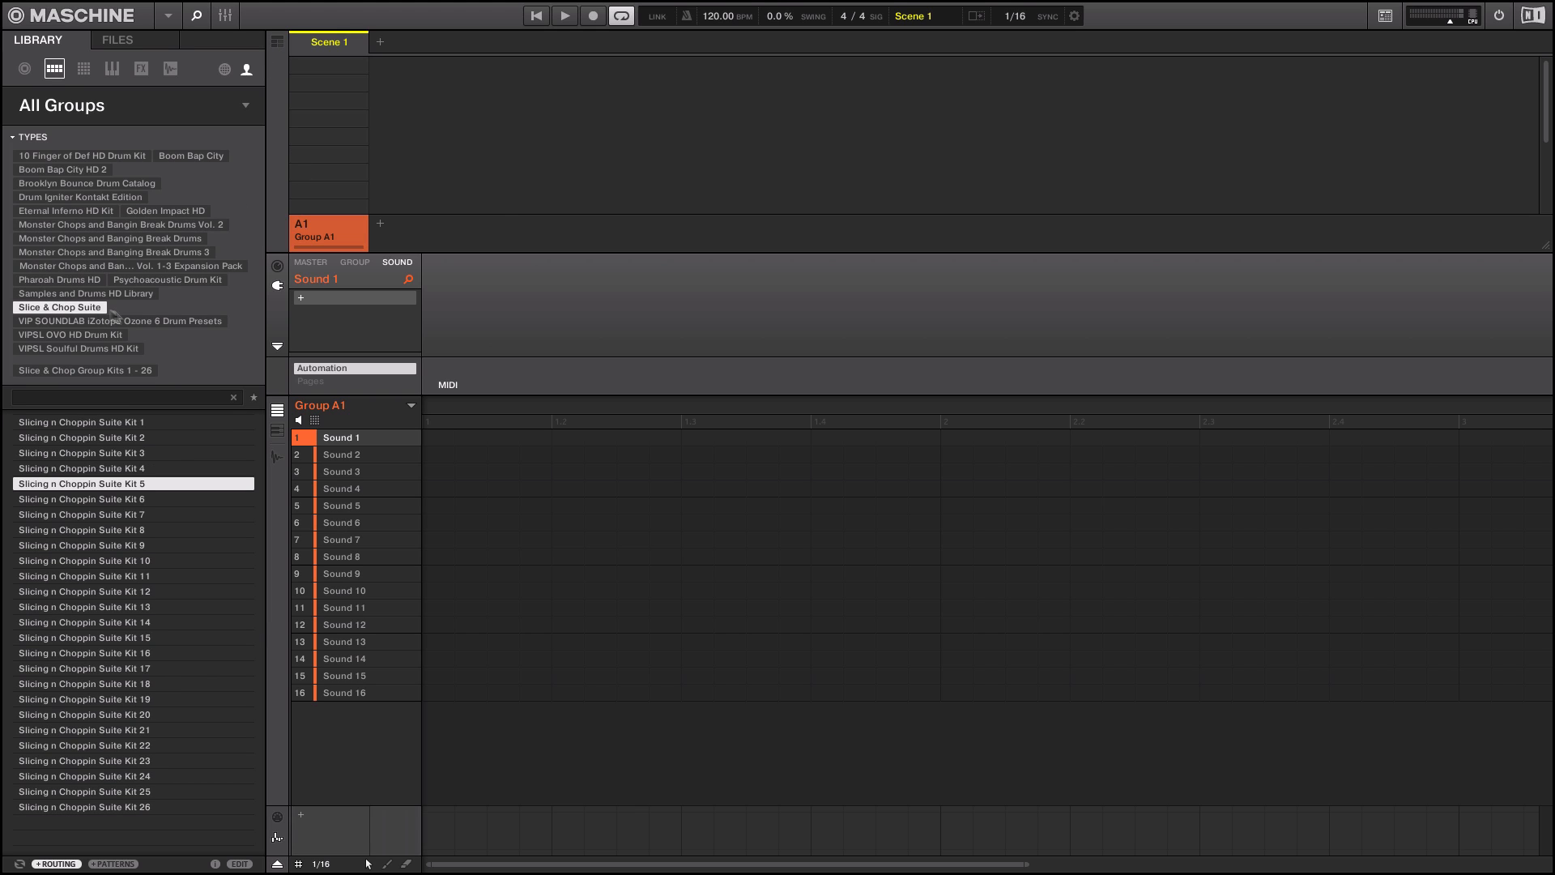
mouse_move(82, 817)
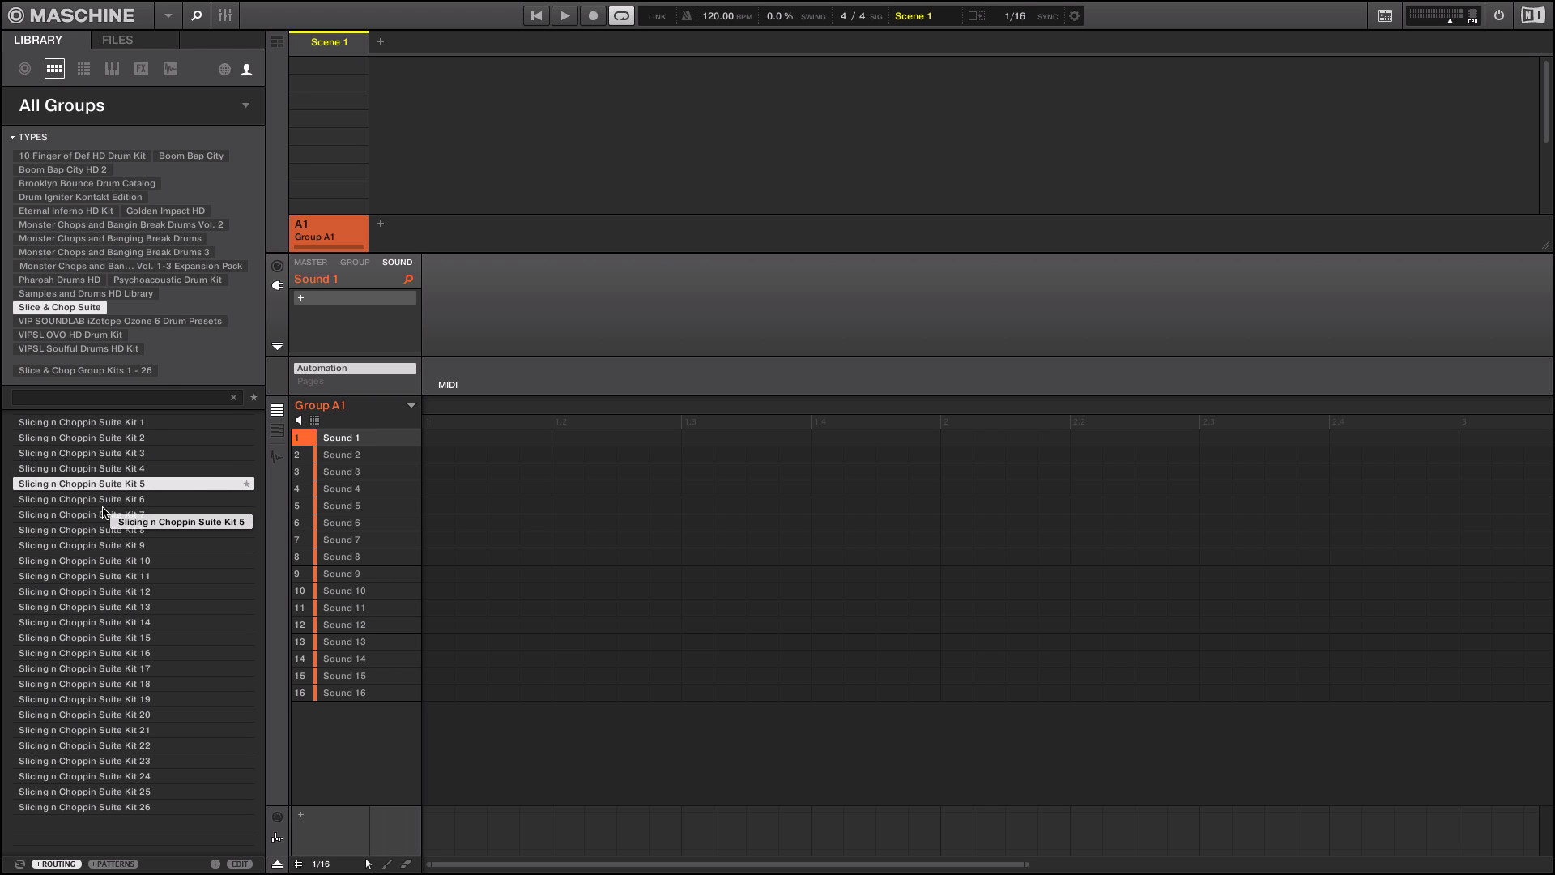
drag(102, 508, 328, 234)
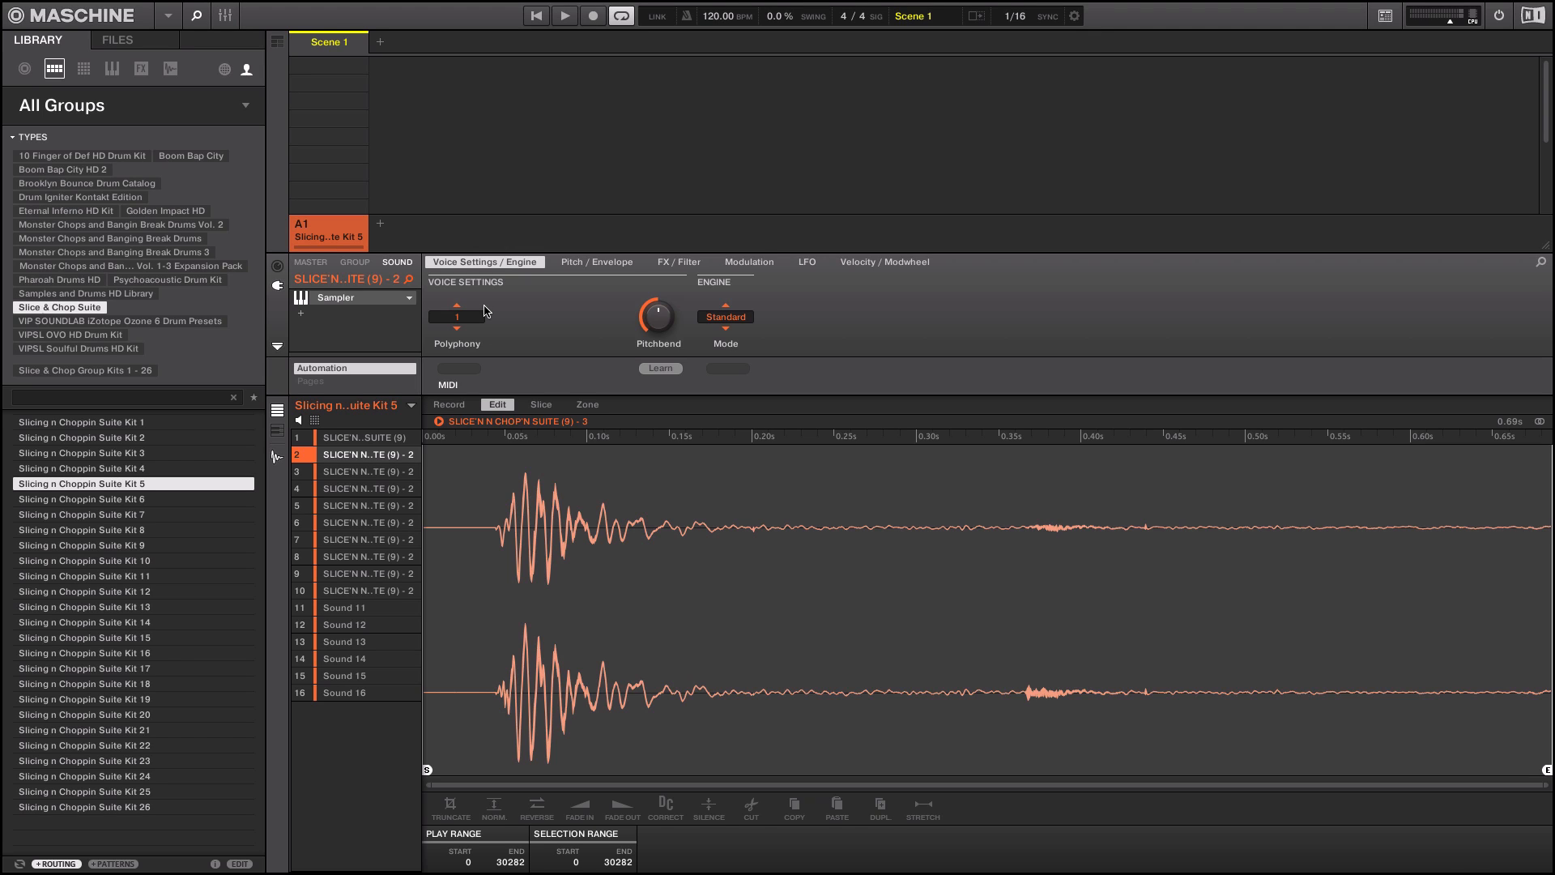
Step: Change group A1's colour to lime green via its context menu
right_click(324, 231)
mouse_move(364, 363)
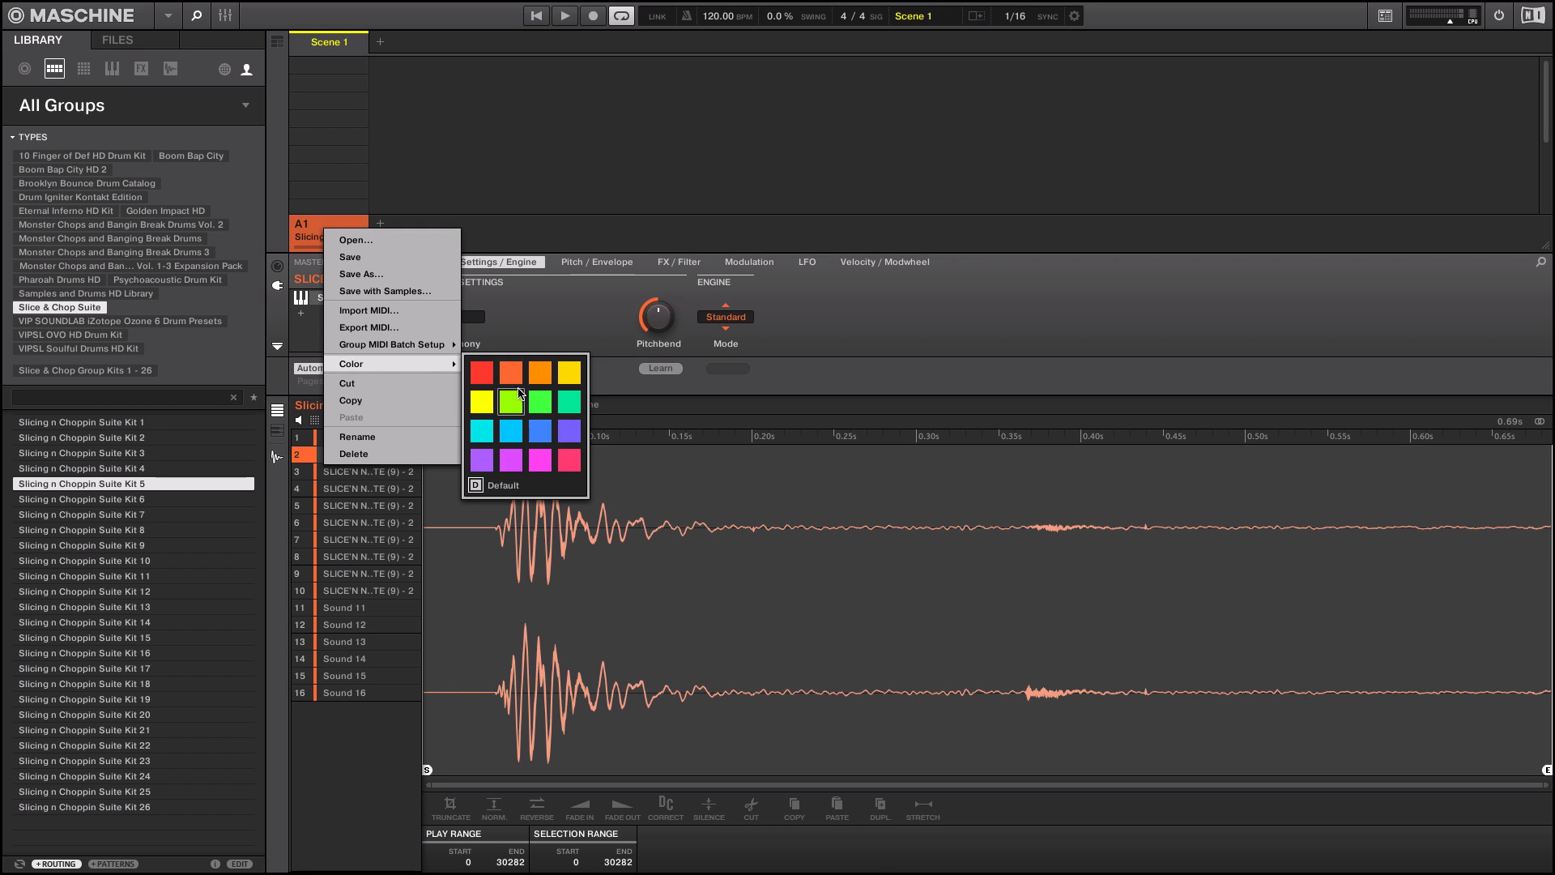
click(512, 401)
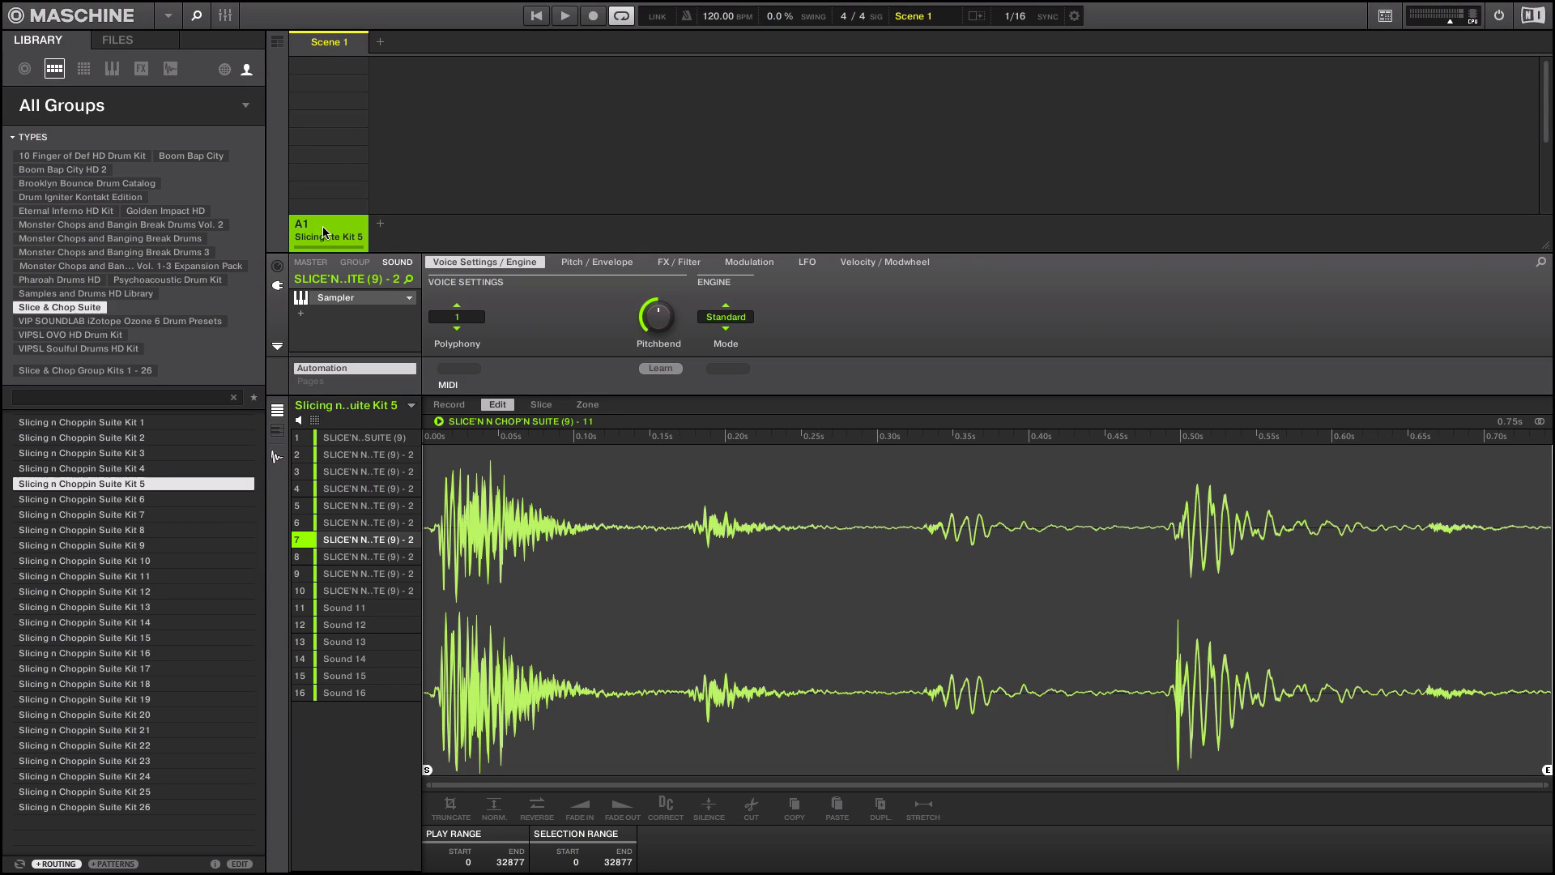
Step: Copy the Kit 5 group into new groups B1 and C1 by dragging the slot
drag(325, 235, 411, 236)
drag(350, 235, 403, 236)
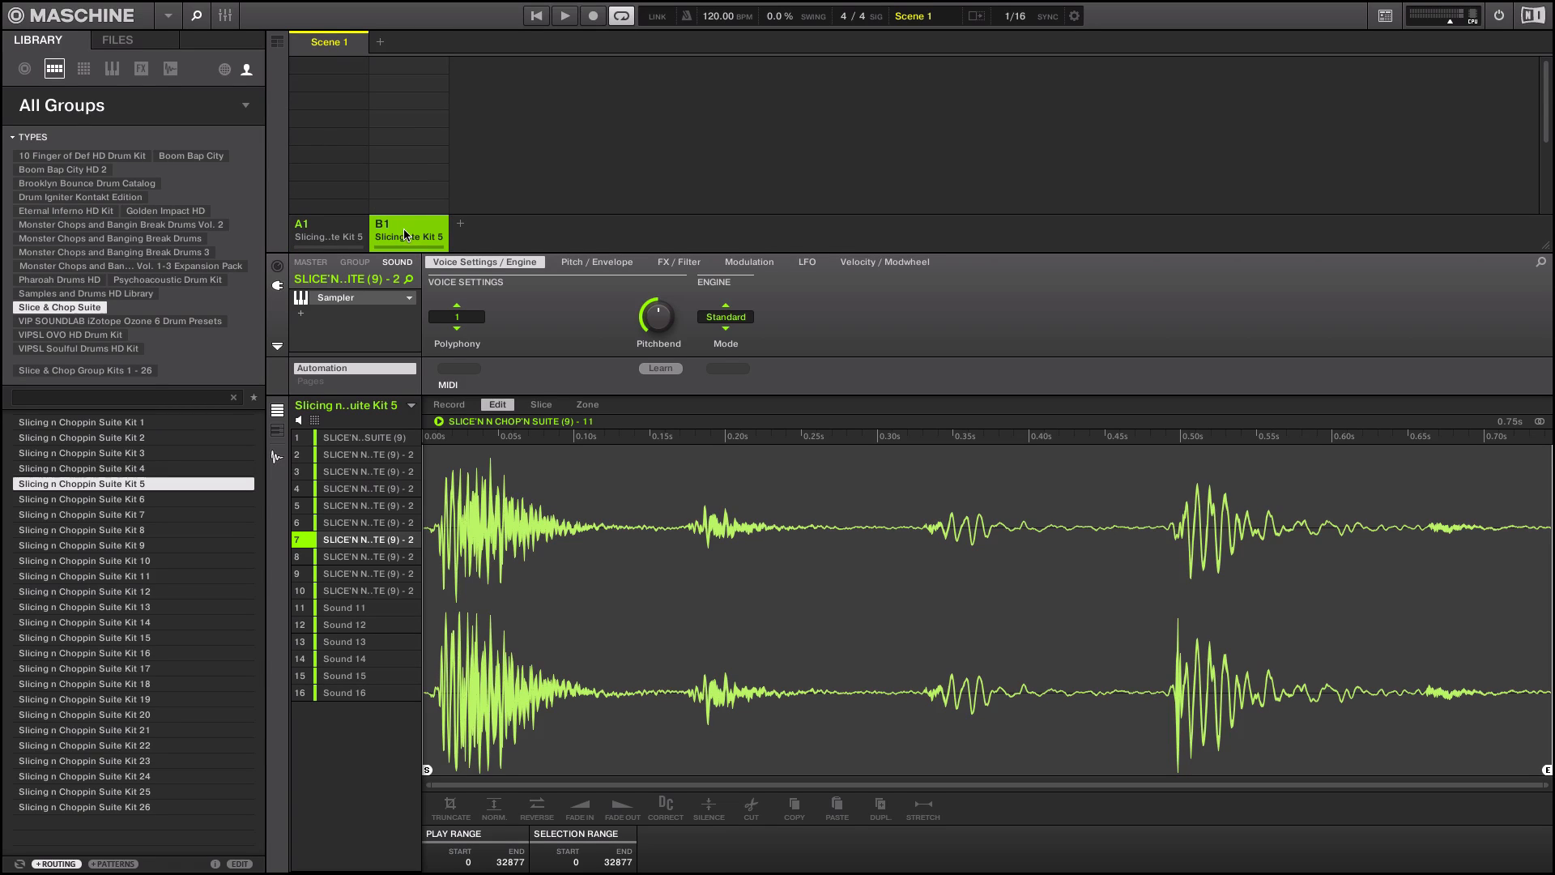
mouse_move(402, 238)
mouse_down()
mouse_move(462, 239)
mouse_move(445, 231)
mouse_up()
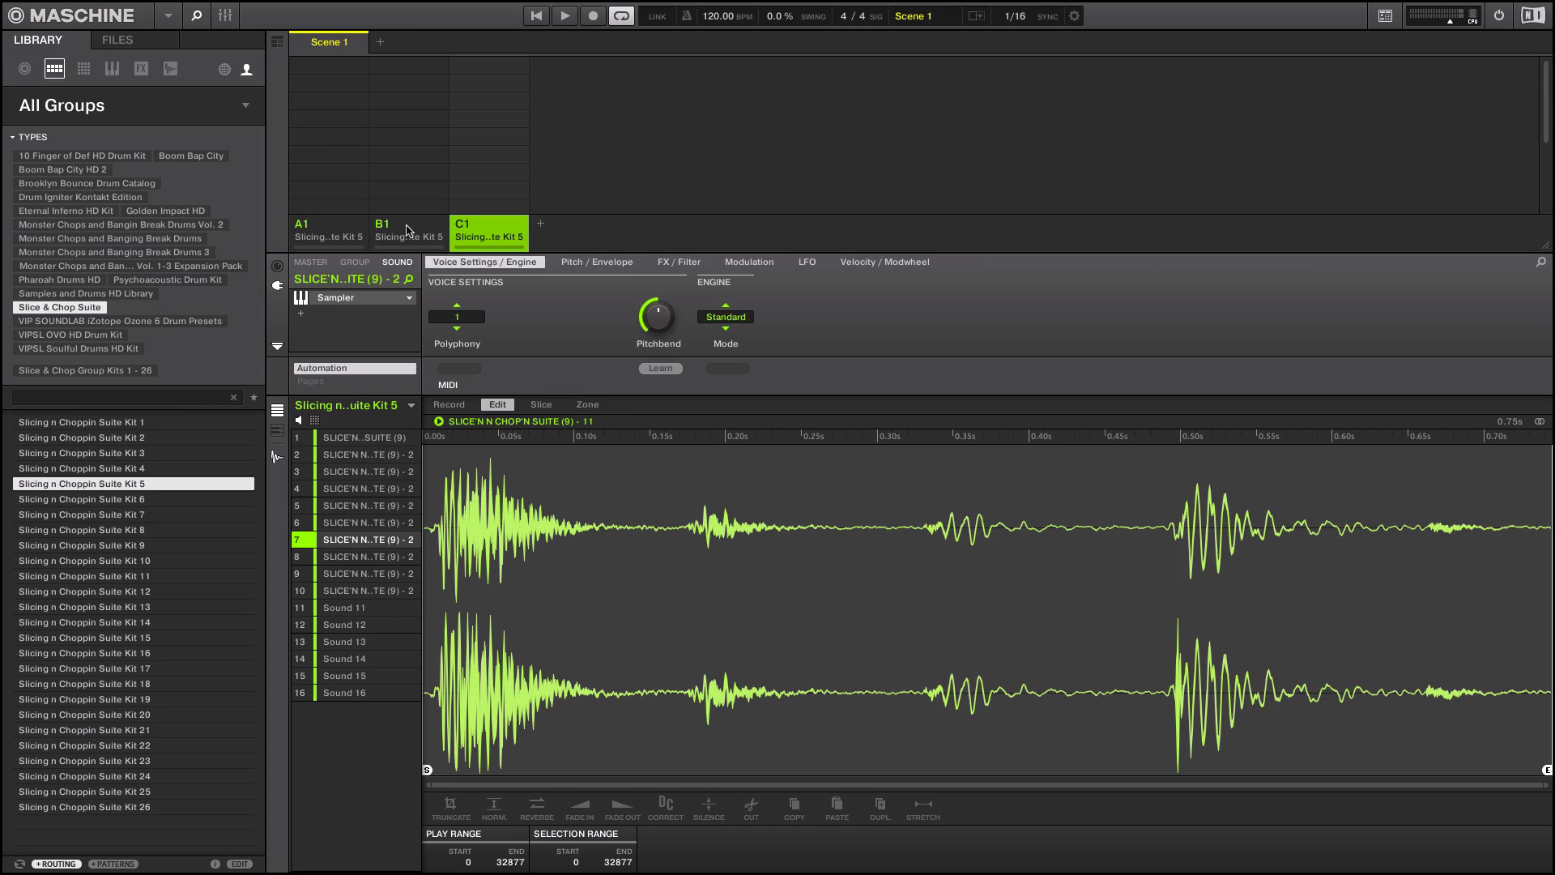
click(495, 231)
Step: Copy group C1 into a new group D1, giving four Kit 5 groups
drag(495, 231, 551, 232)
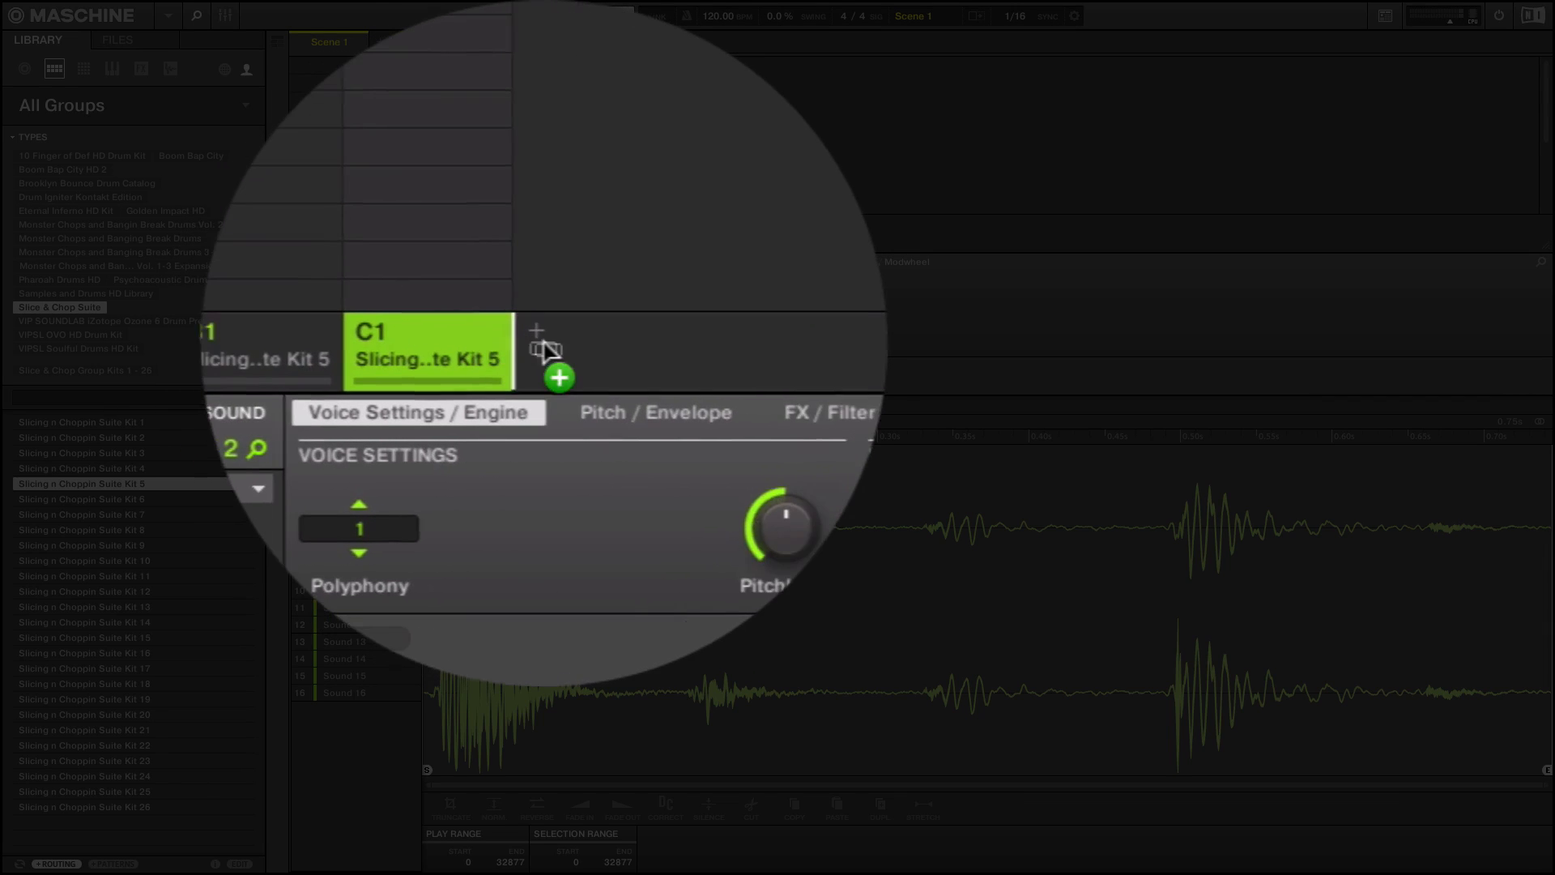
drag(551, 341, 555, 341)
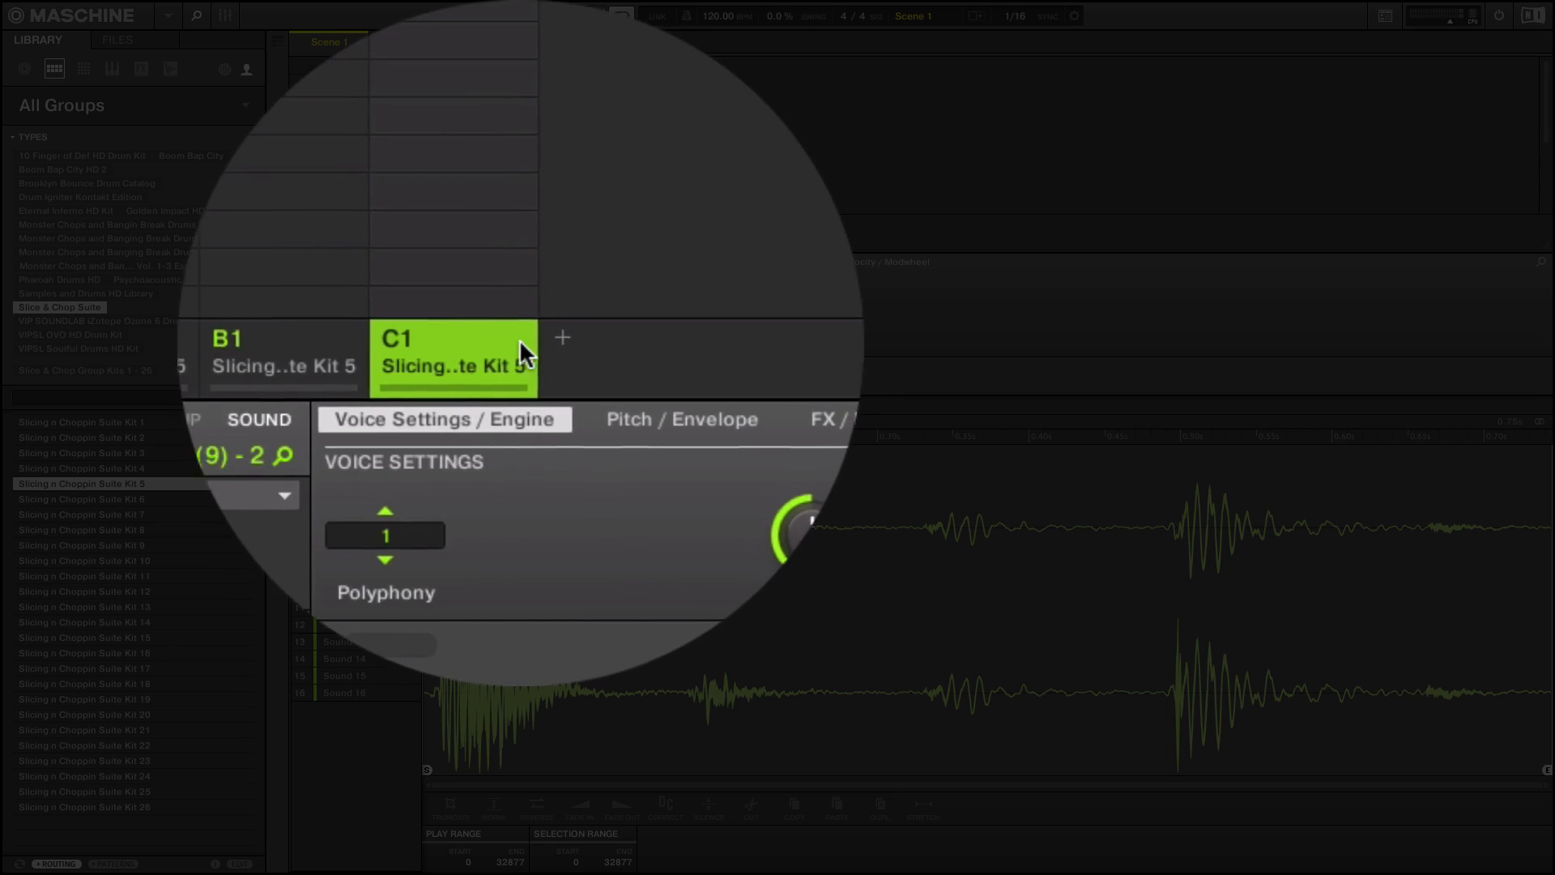
drag(555, 340, 554, 342)
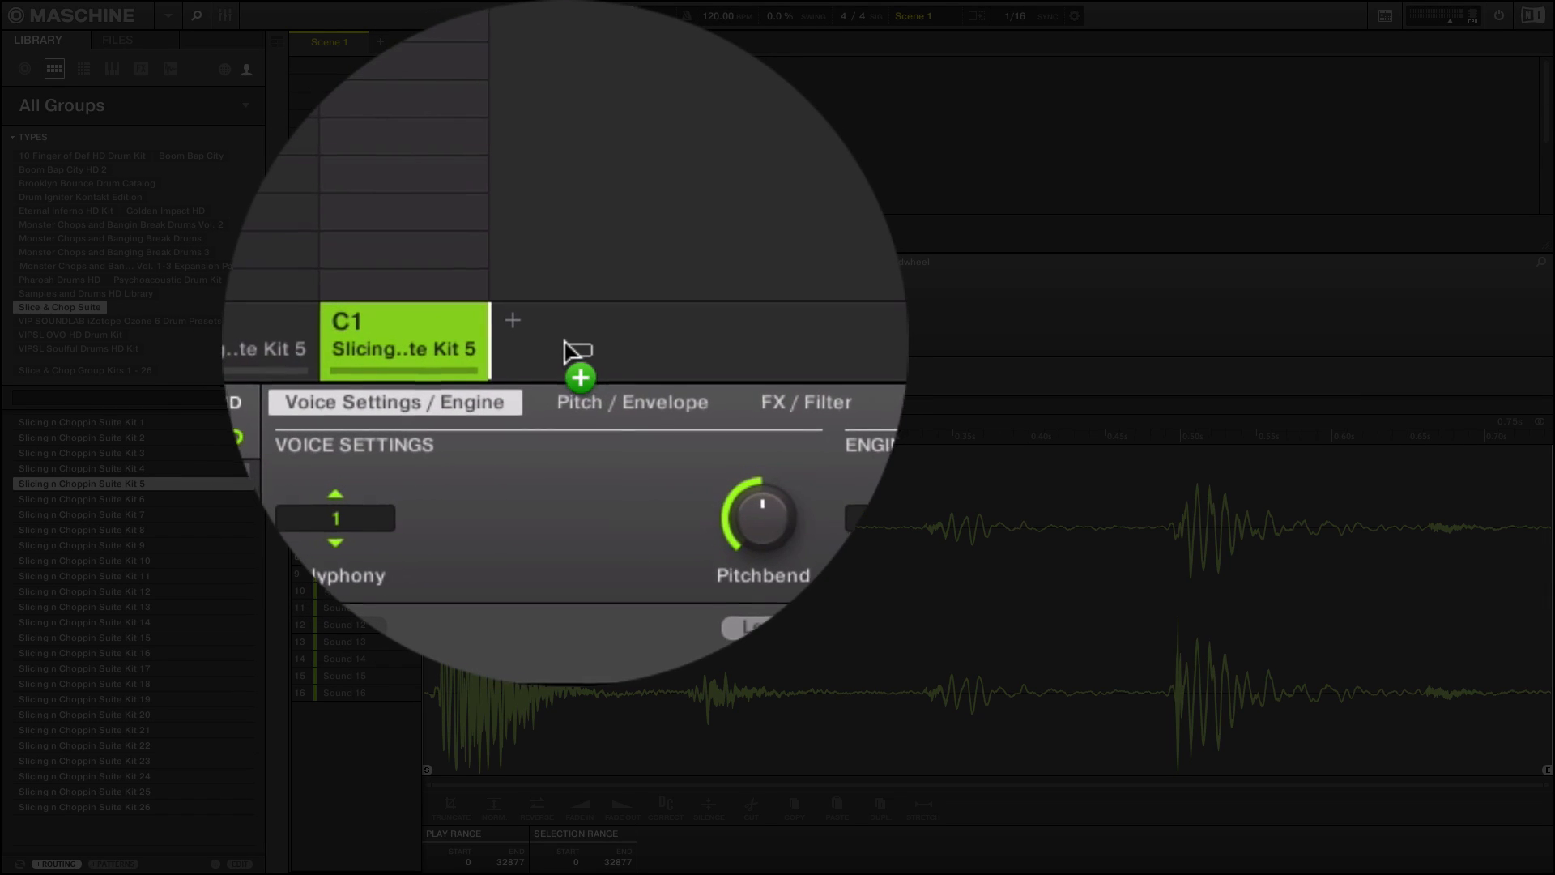
drag(565, 344, 565, 342)
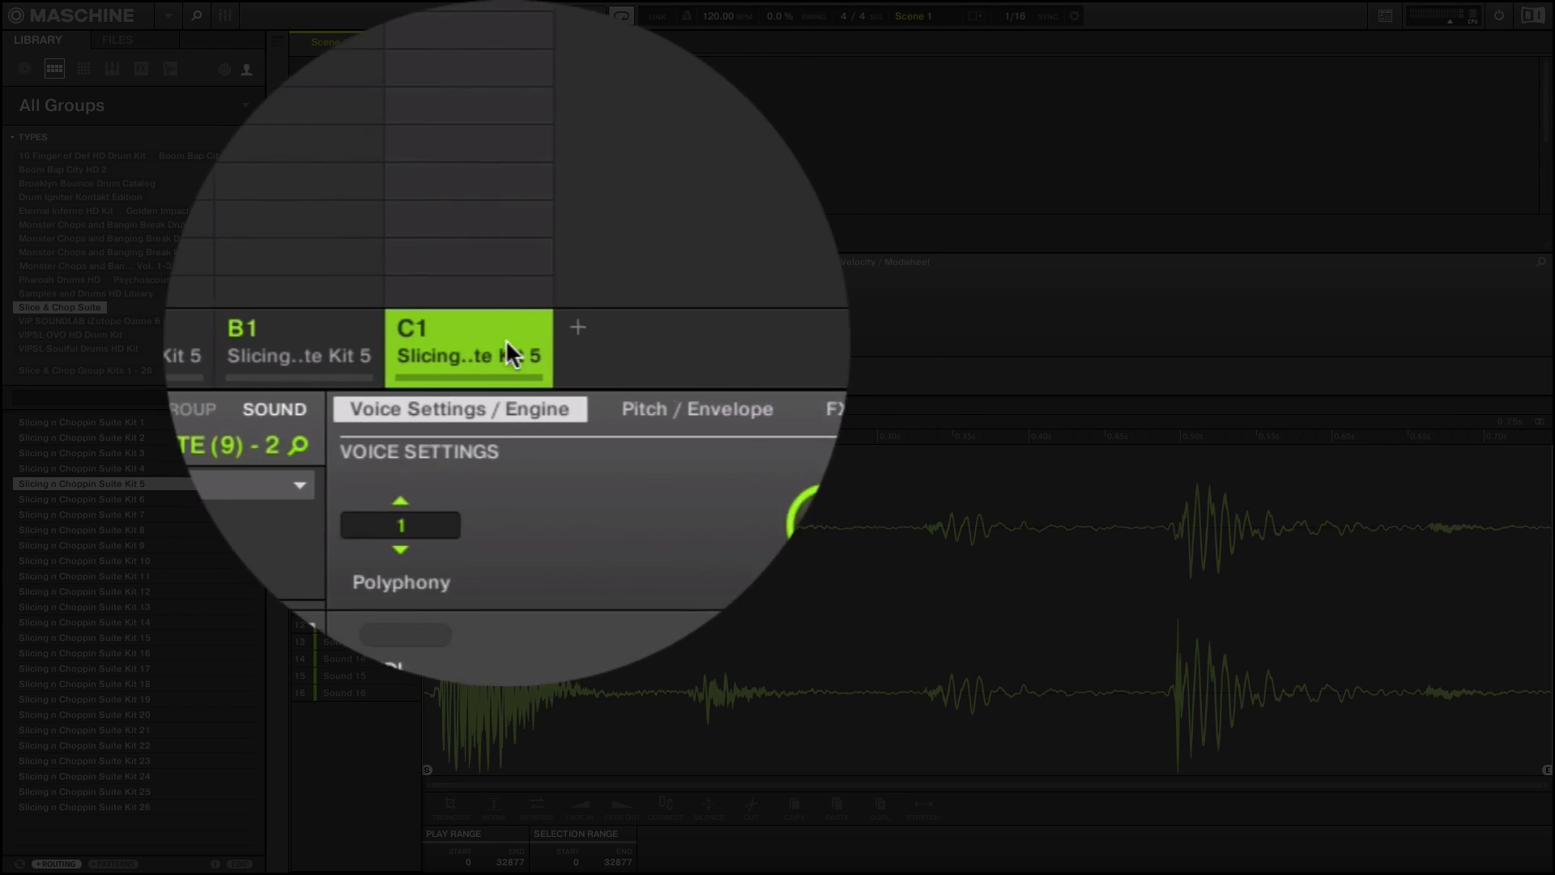
mouse_move(577, 353)
mouse_down()
mouse_move(535, 353)
mouse_move(553, 350)
mouse_up()
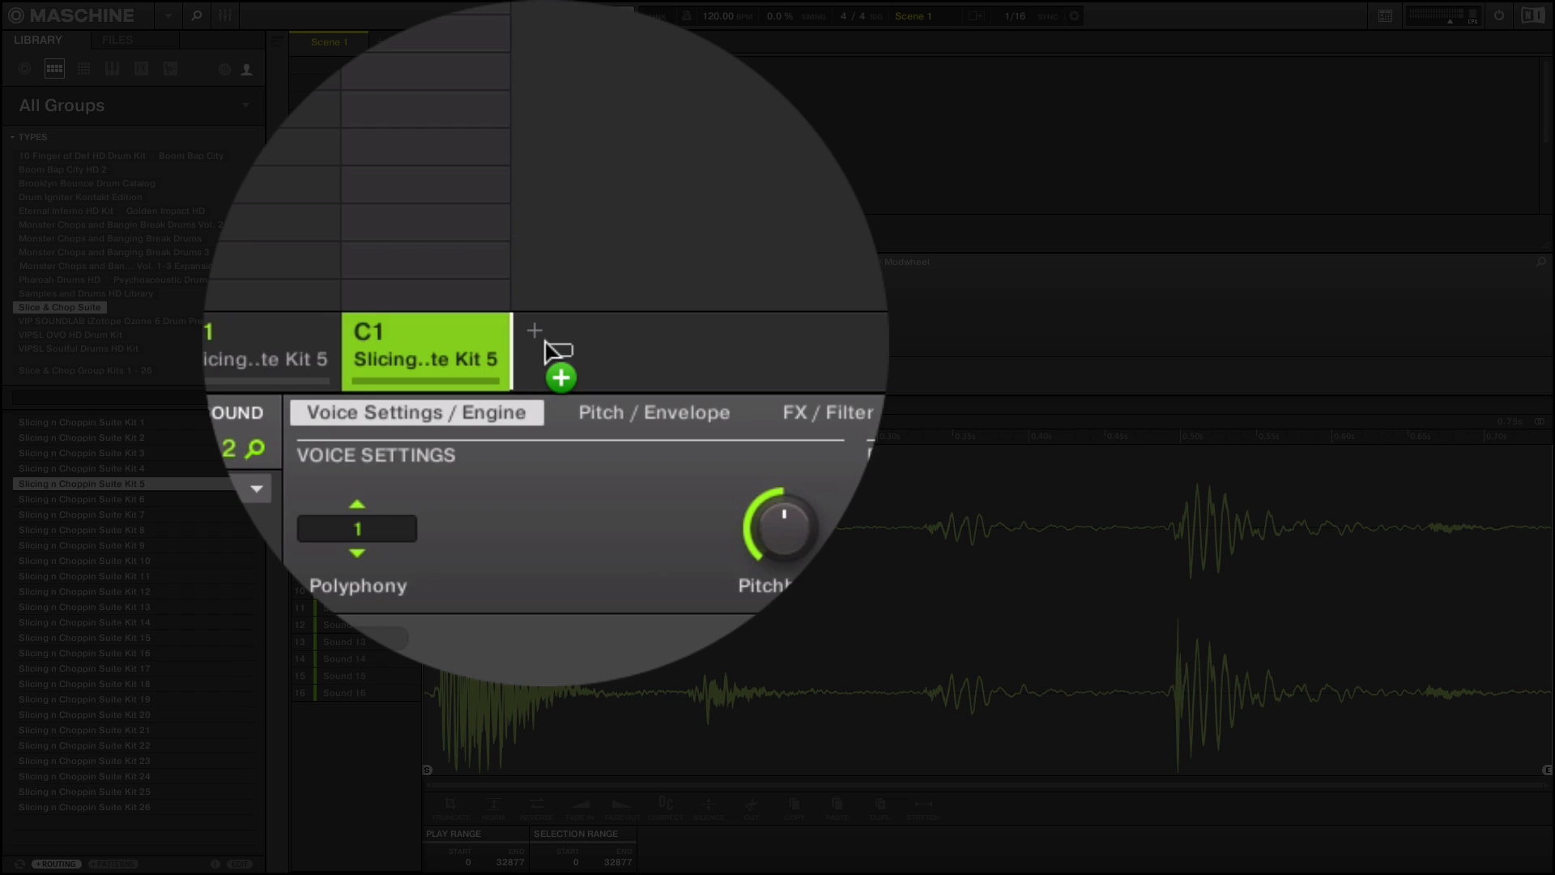
drag(547, 350, 544, 341)
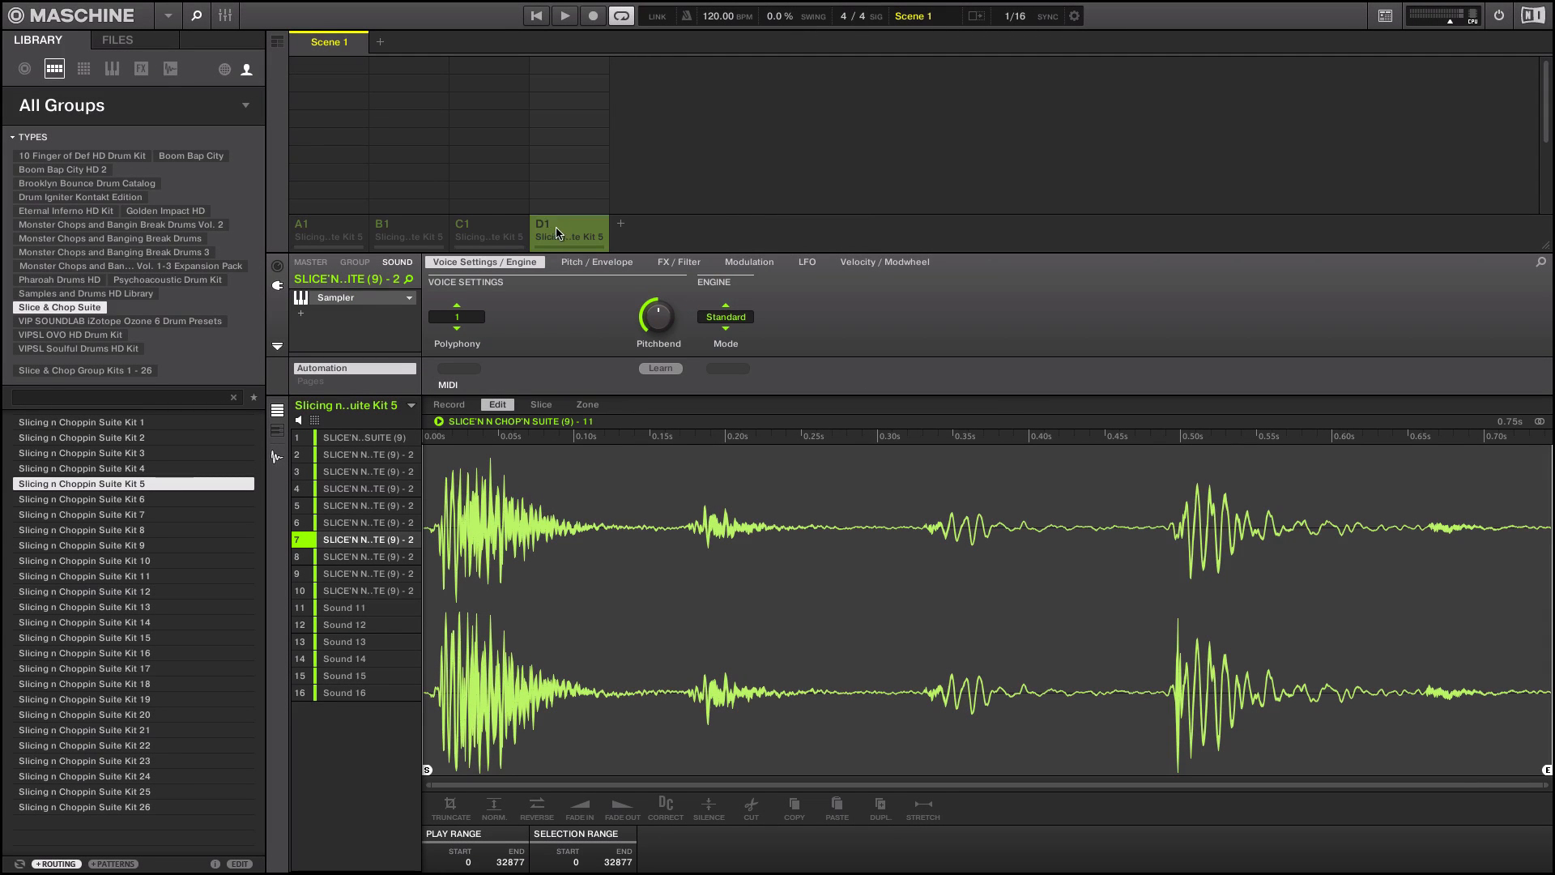
Step: Delete groups D1, C1 and B1 from their context menus, leaving only A1
right_click(565, 229)
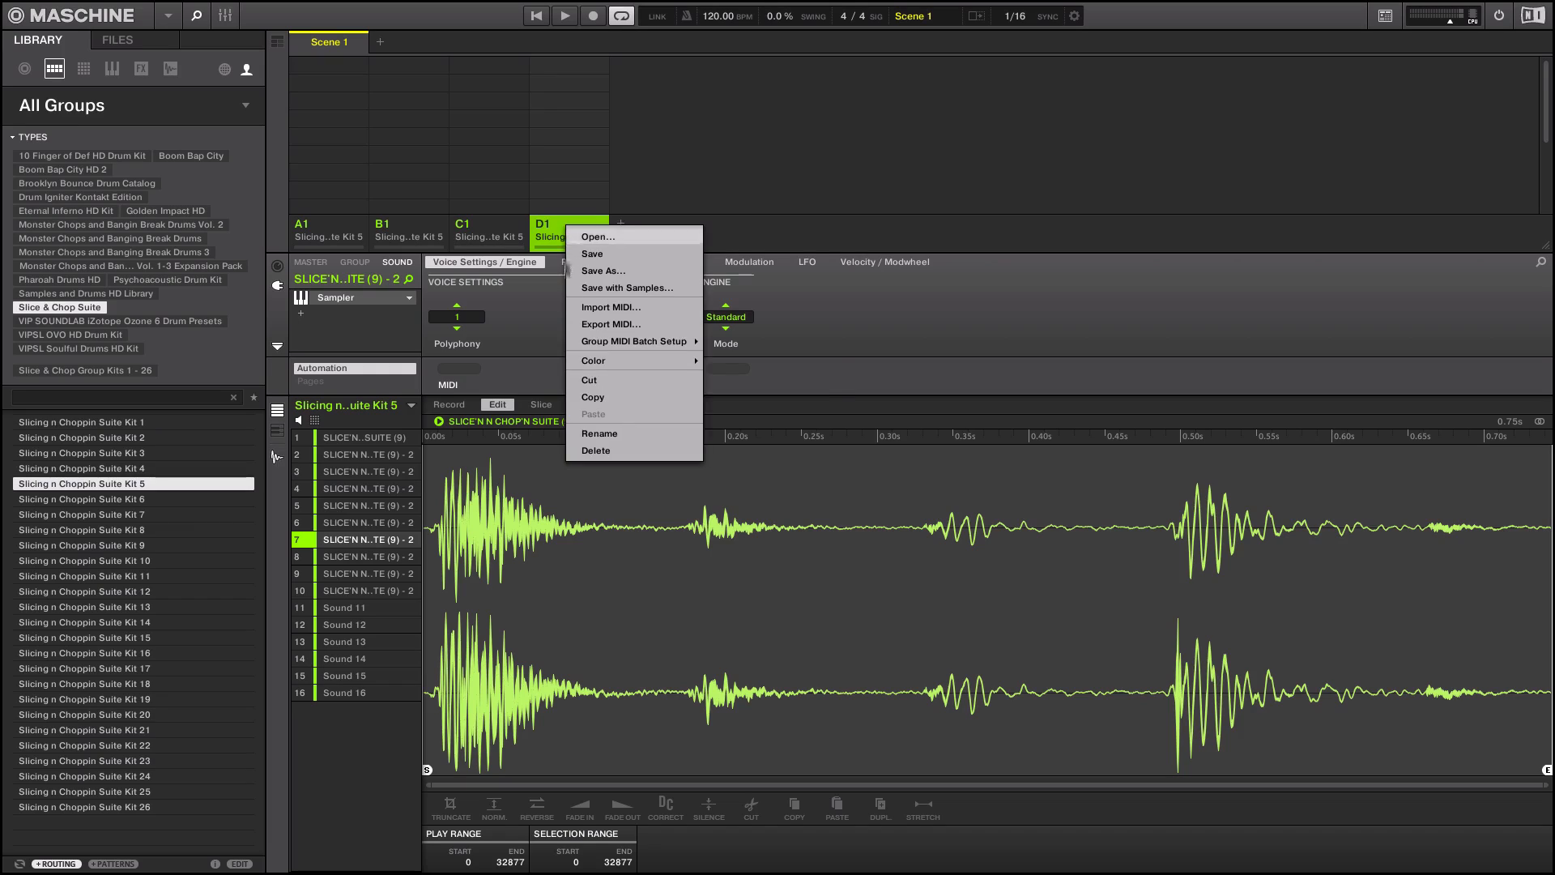
click(579, 450)
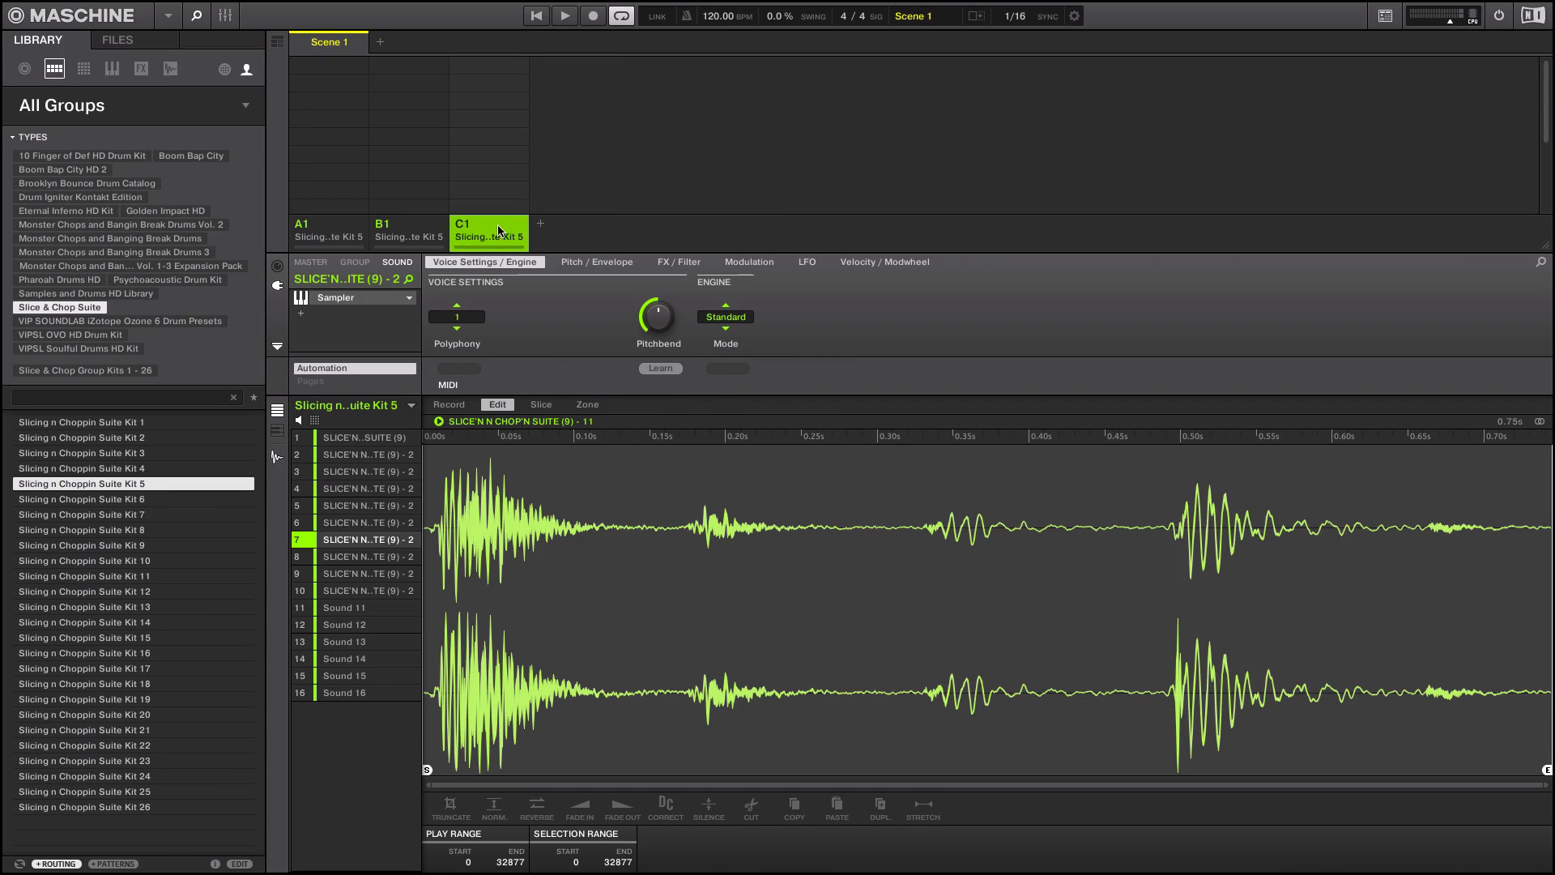
right_click(482, 226)
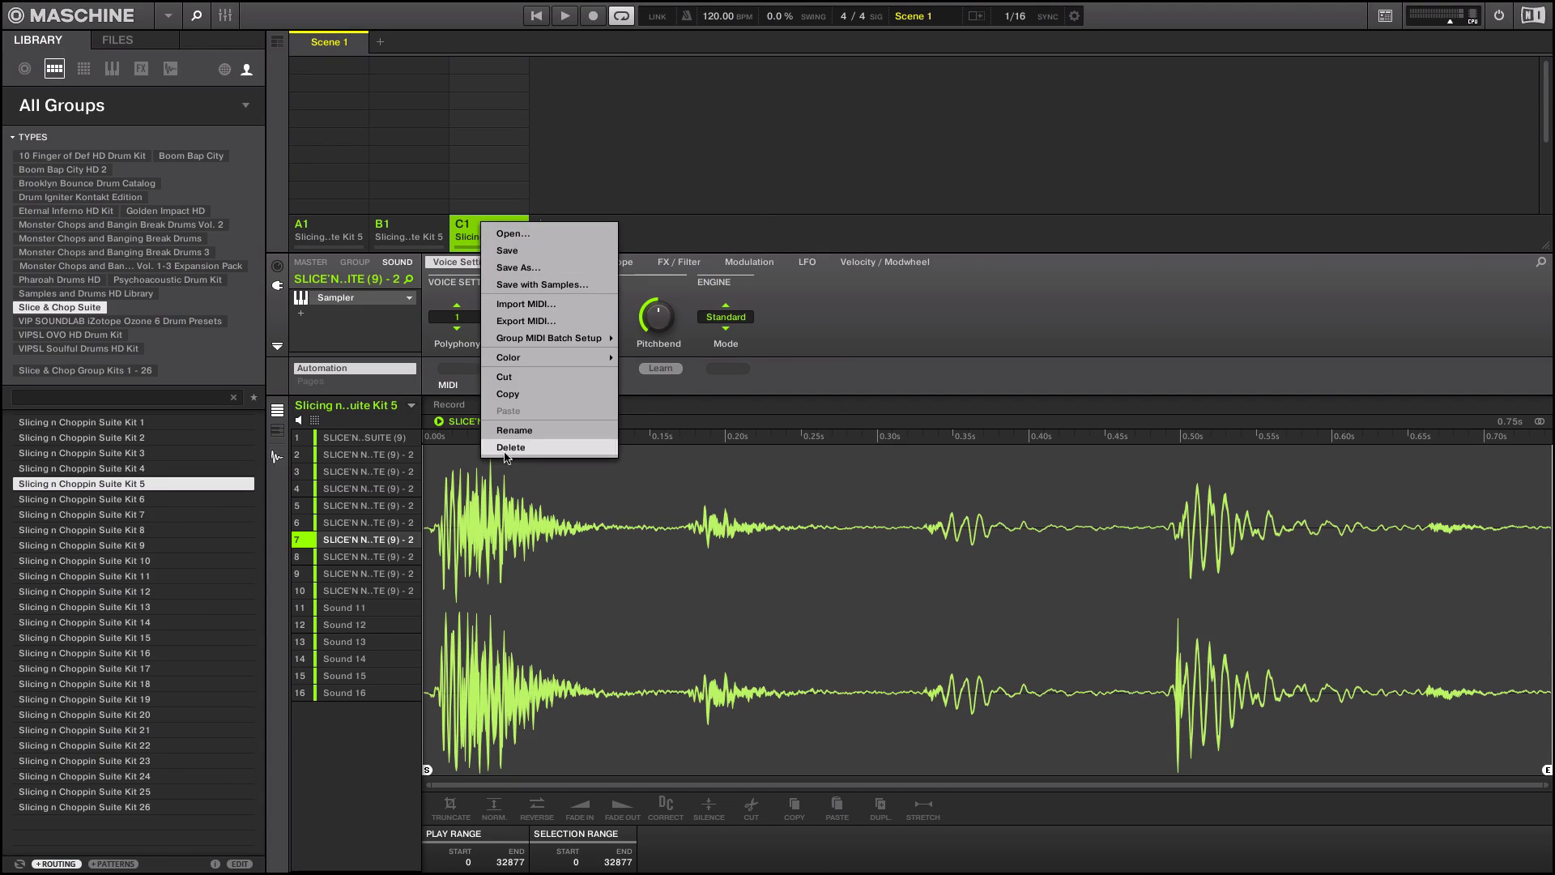
click(508, 448)
right_click(422, 231)
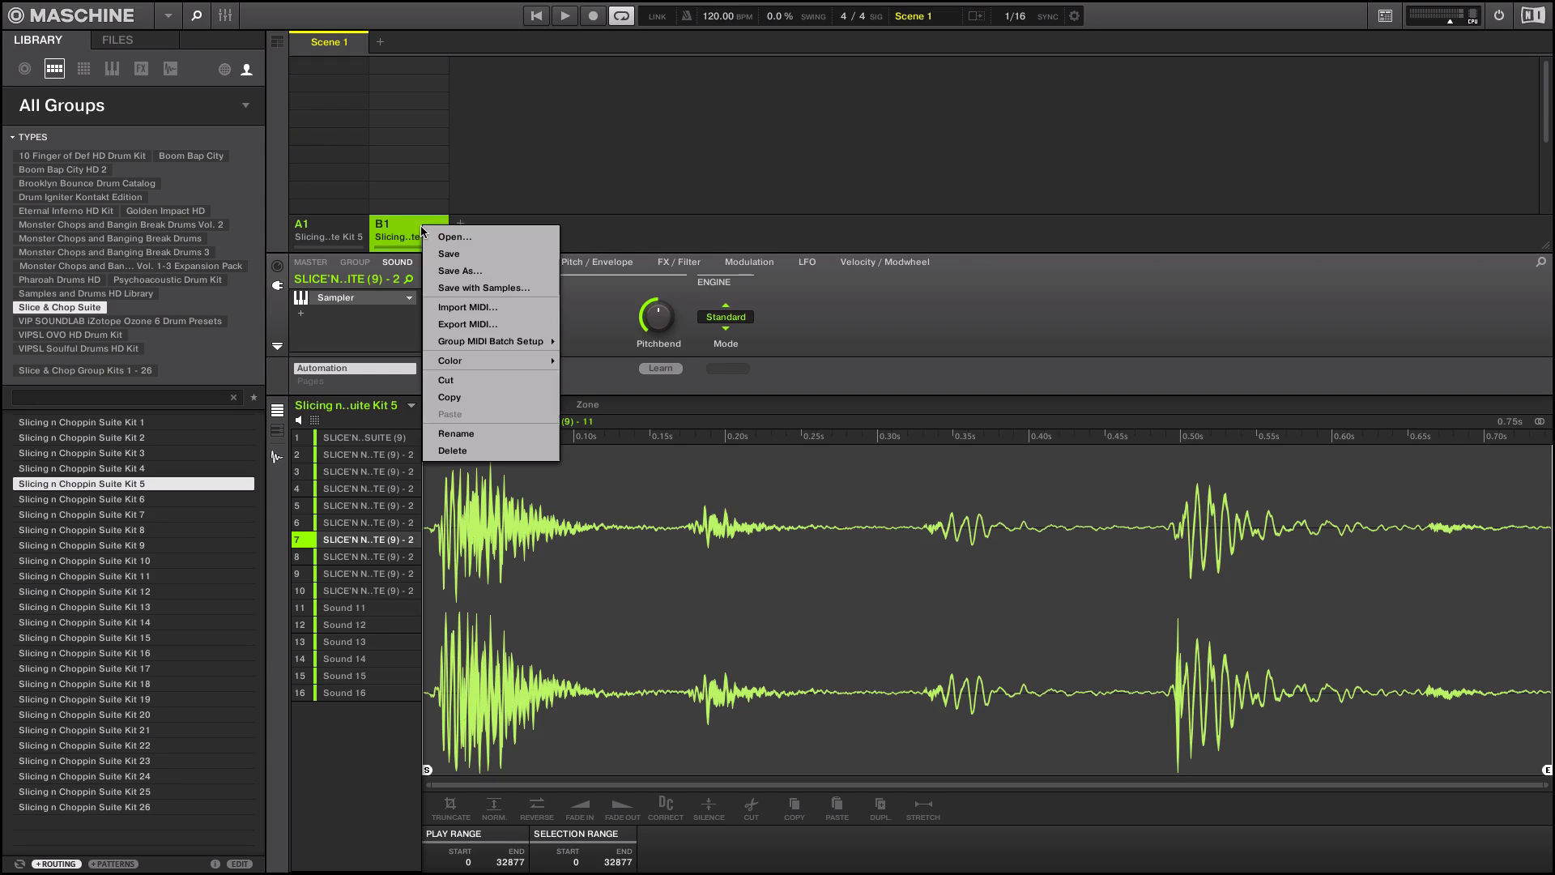
click(448, 447)
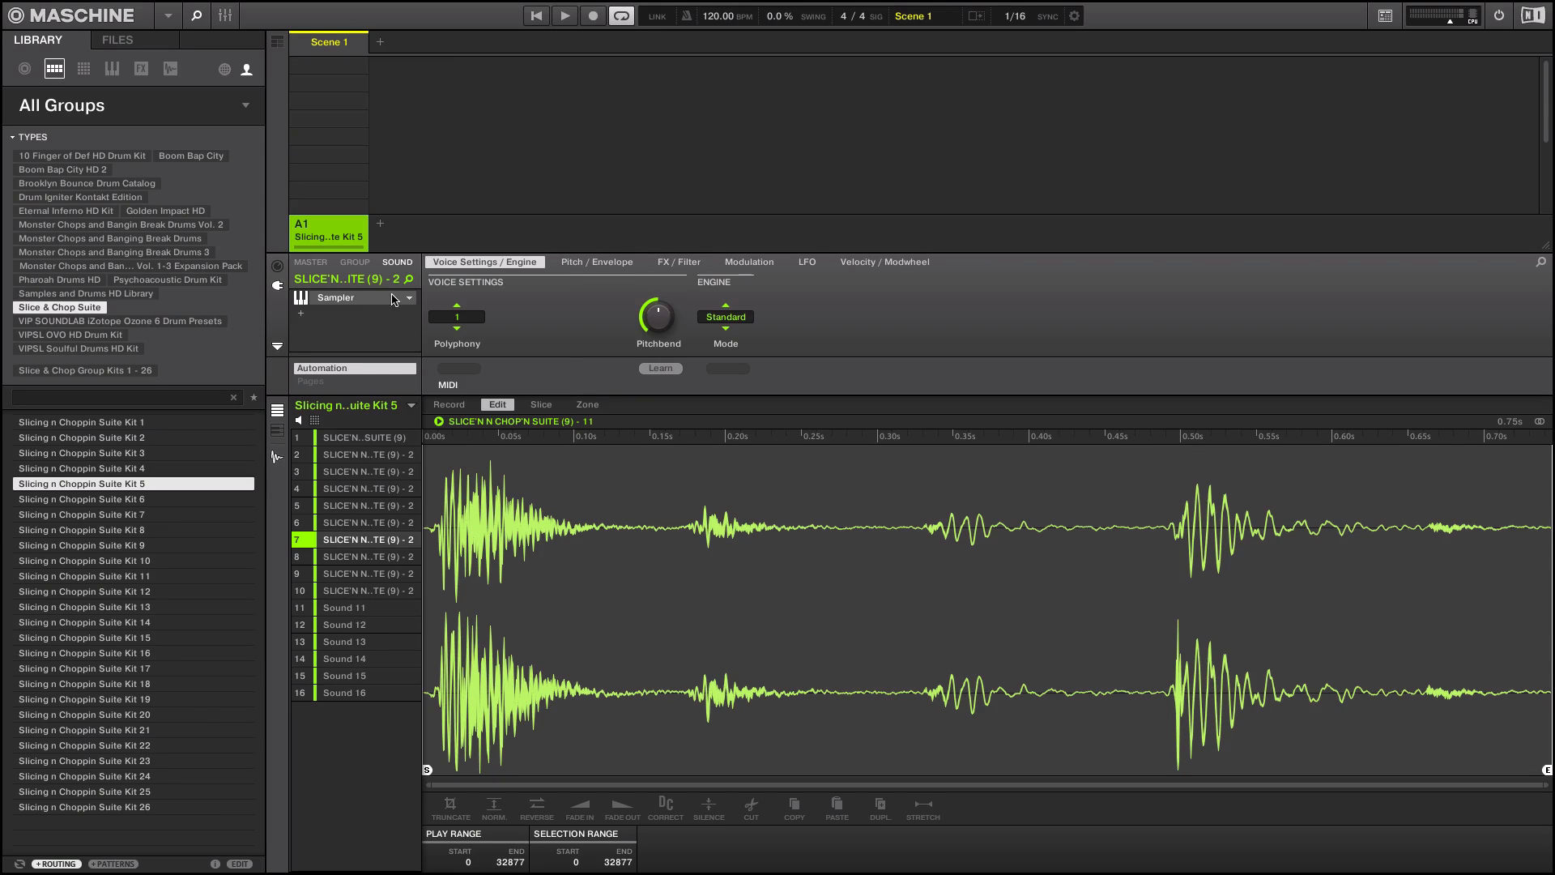
Step: Place Scene 1 on the song timeline via the section menu, then return to the Ideas grid
click(278, 44)
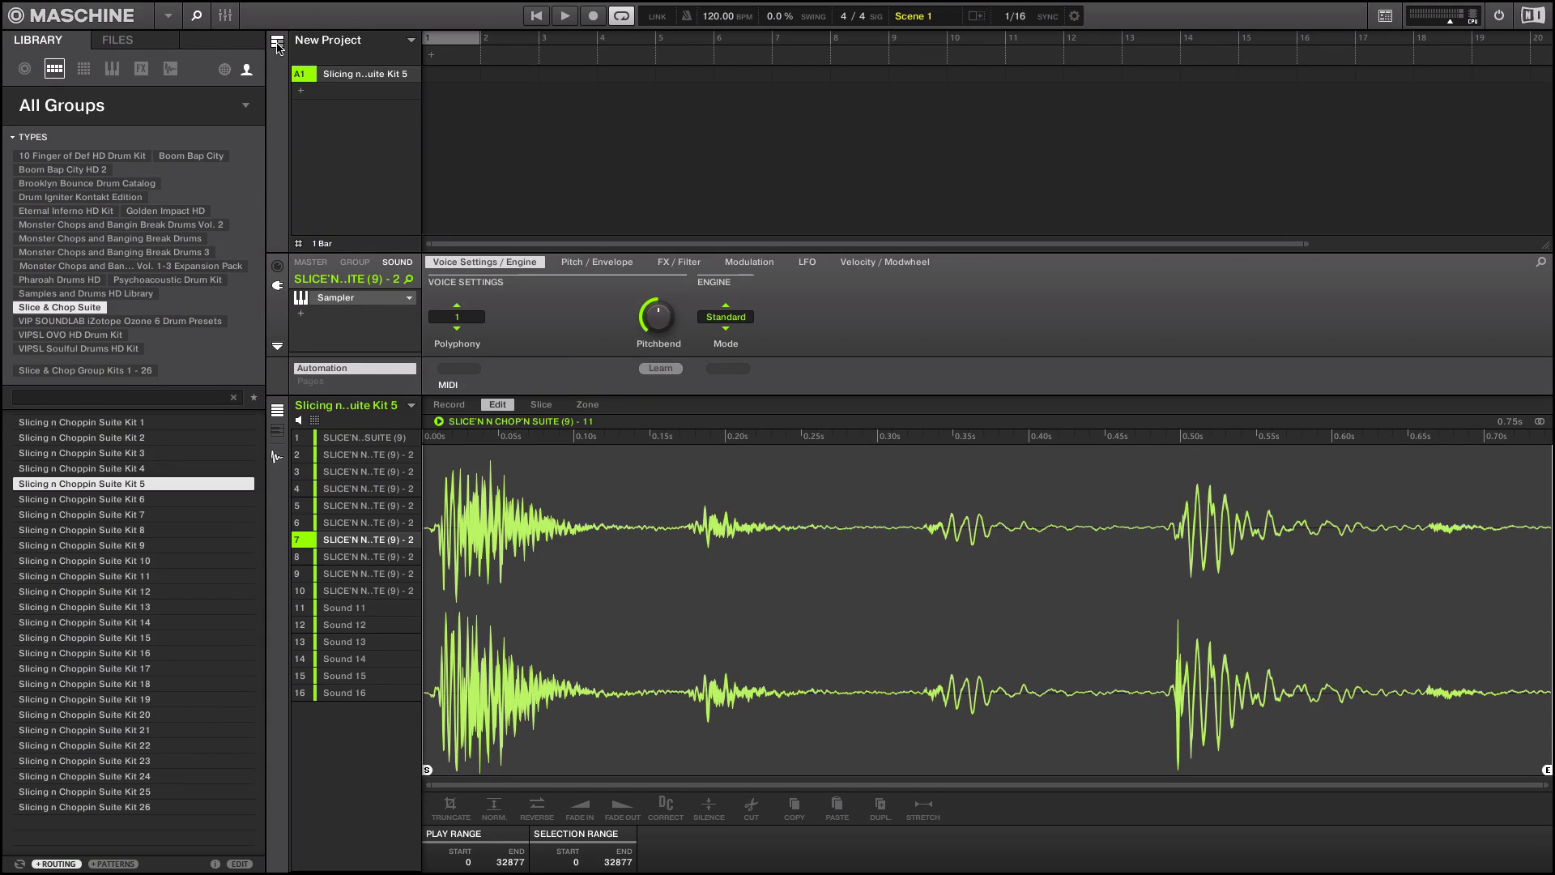
click(278, 45)
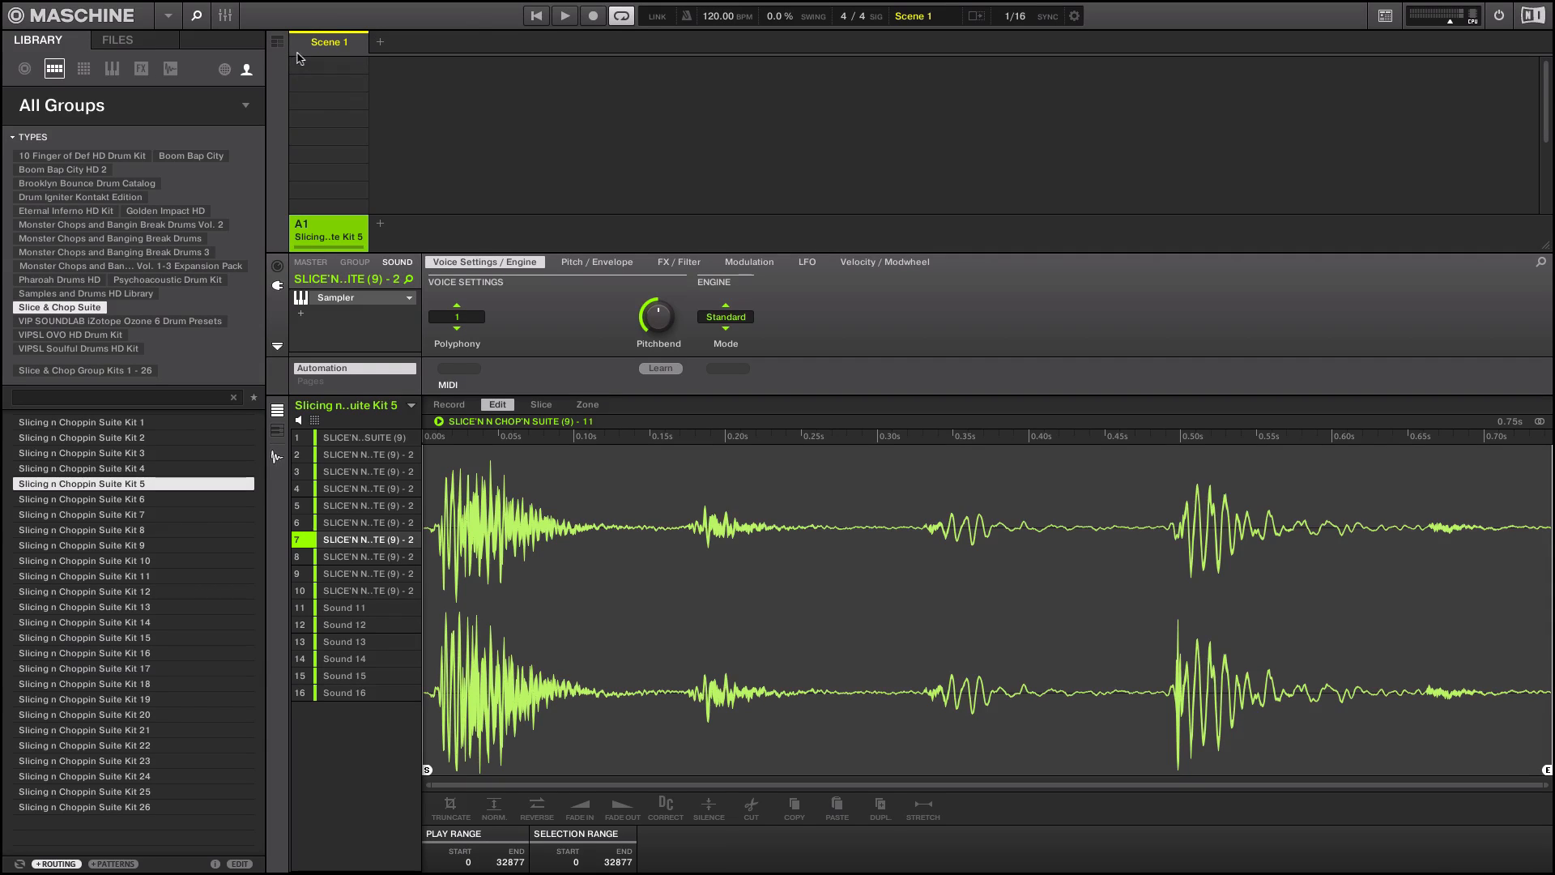
click(279, 45)
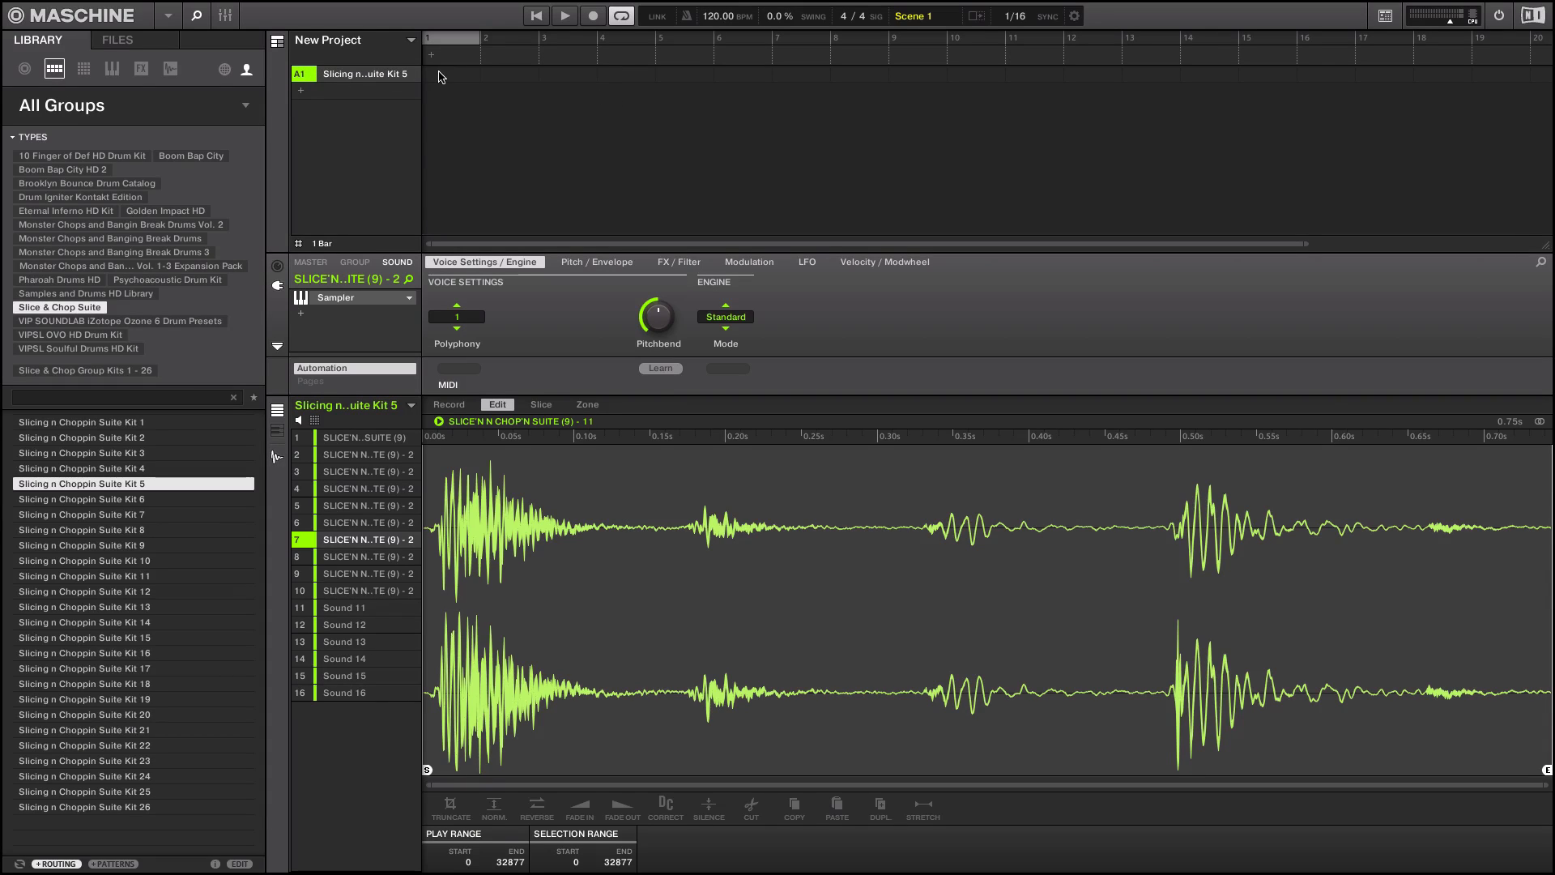
click(433, 56)
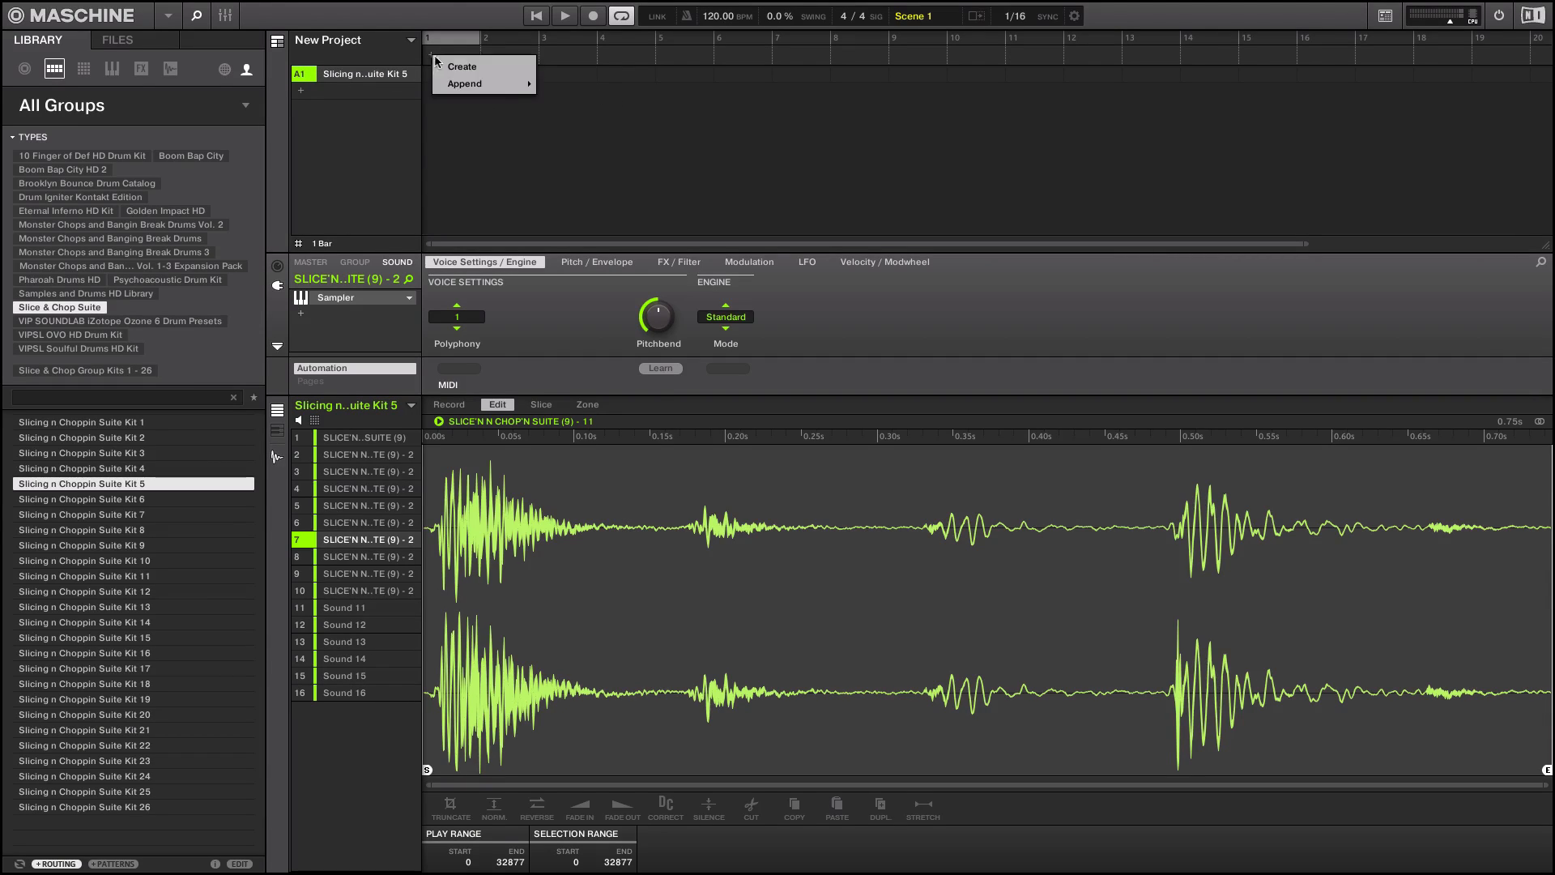
click(565, 87)
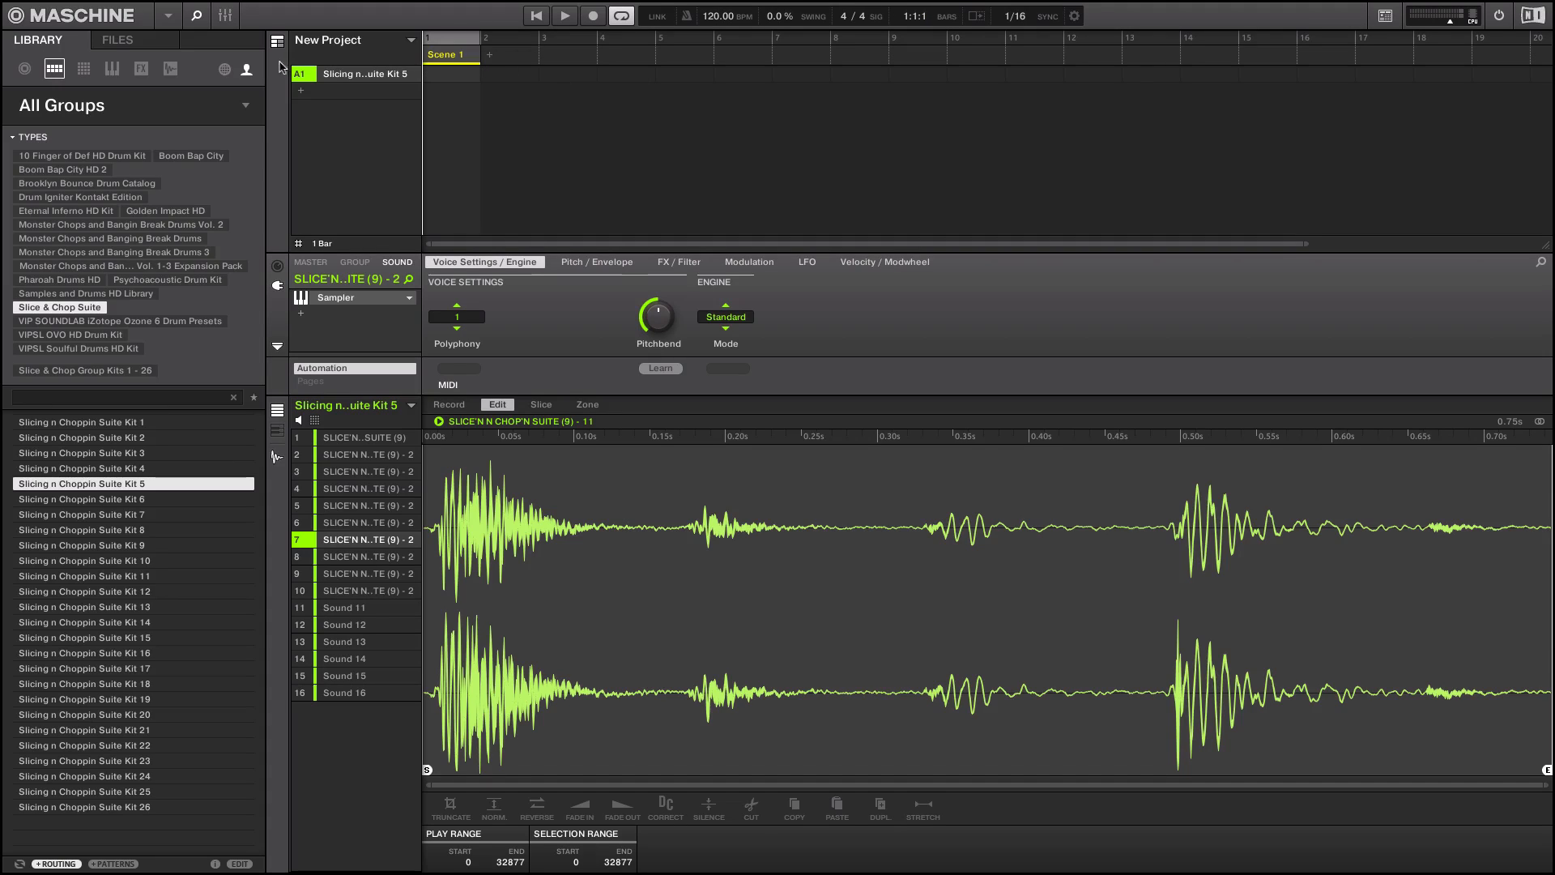
click(277, 43)
Step: Add Scenes 2, 3 and 4 and new empty groups B1, C1 and D1
click(316, 72)
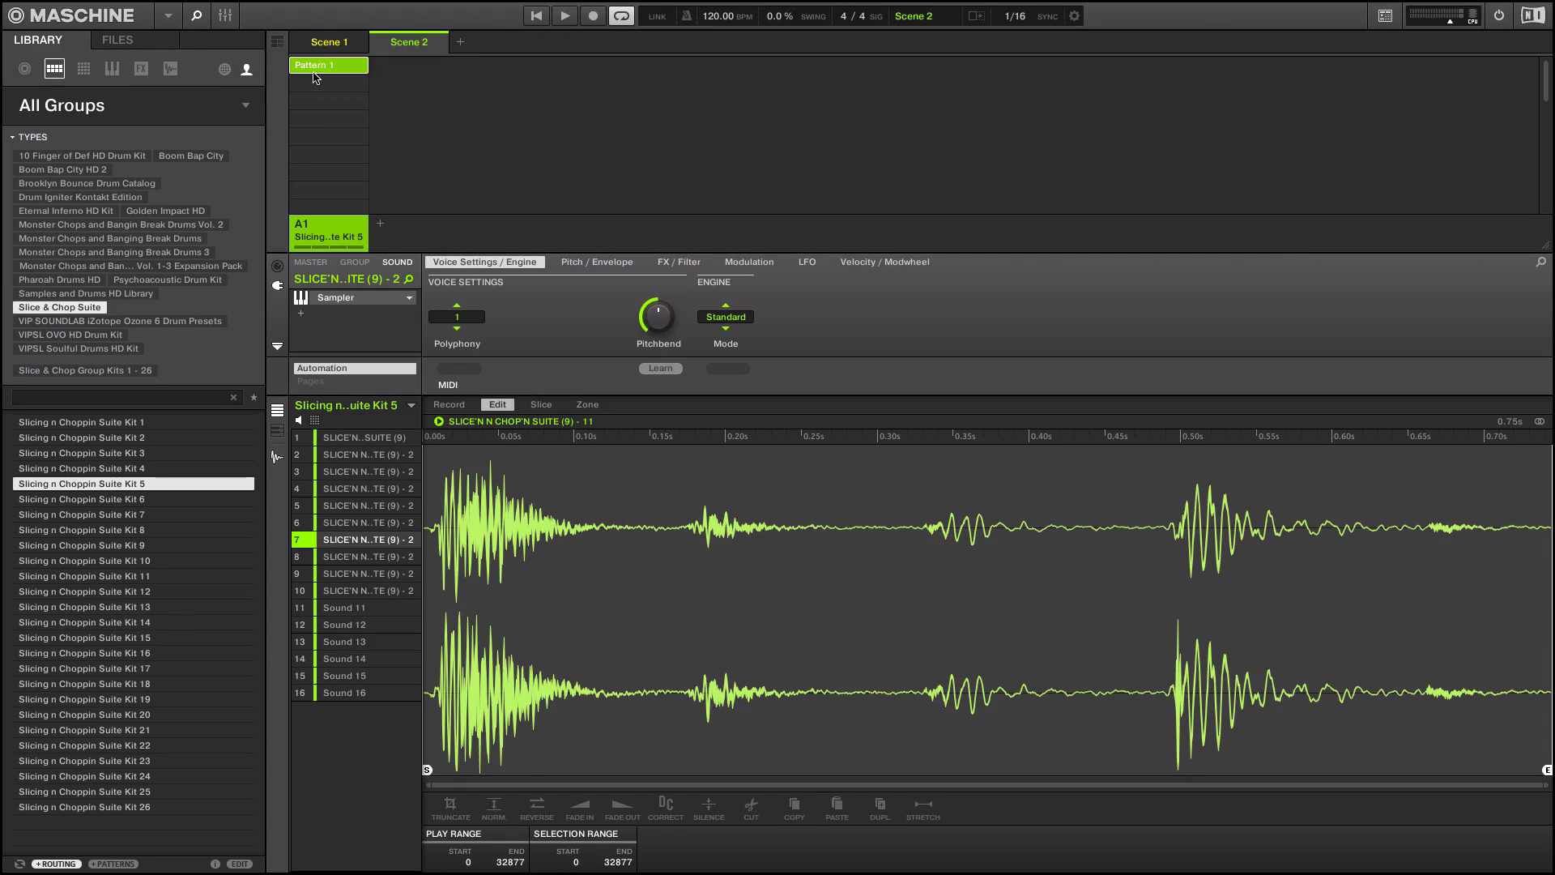
click(461, 42)
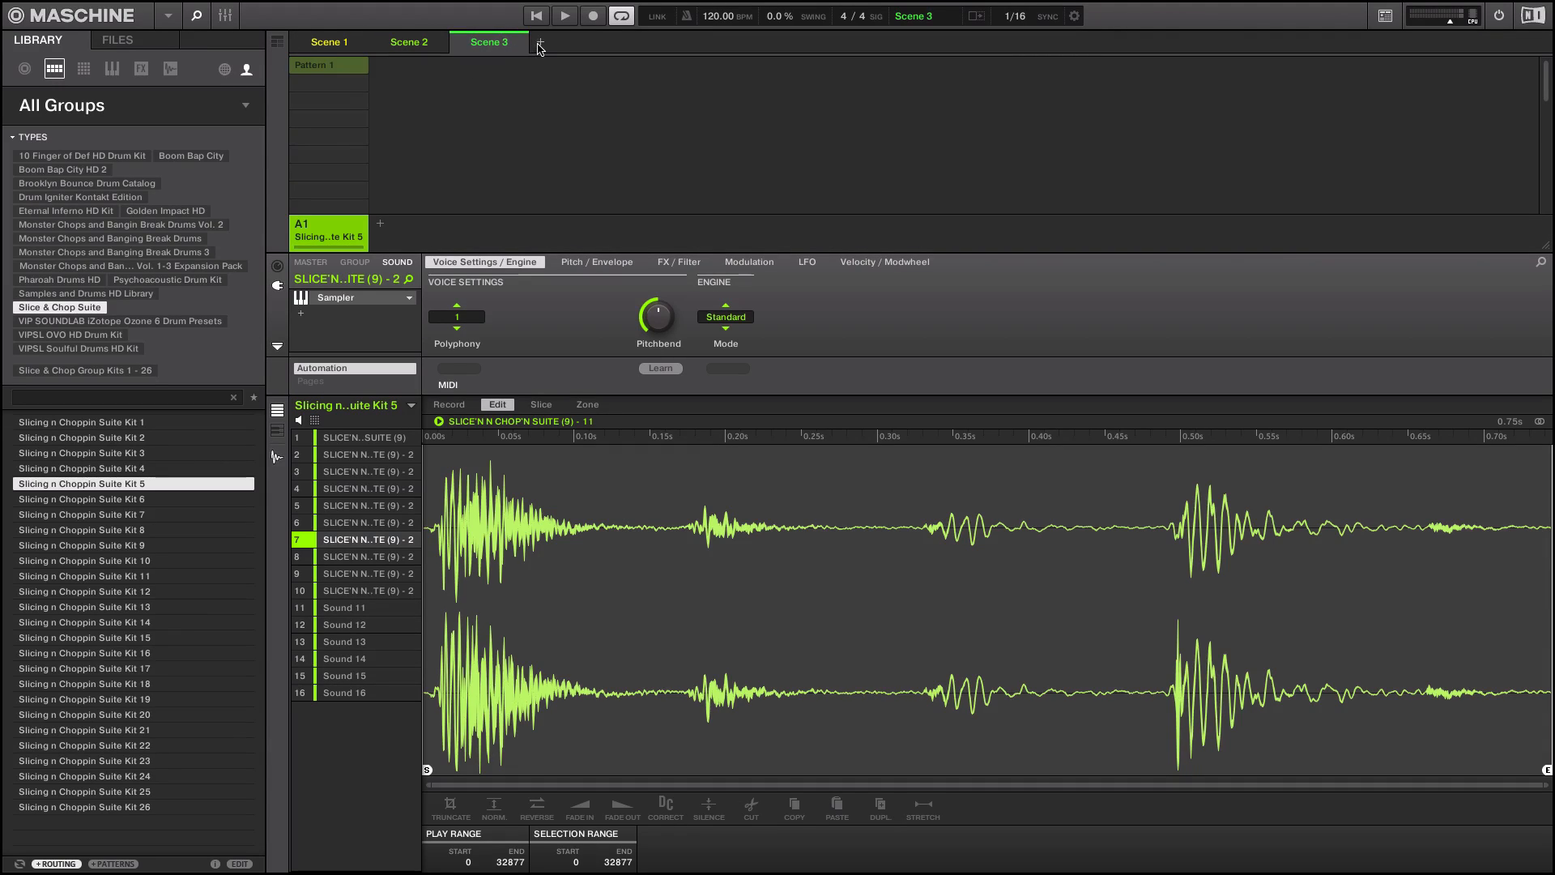
click(540, 45)
click(380, 223)
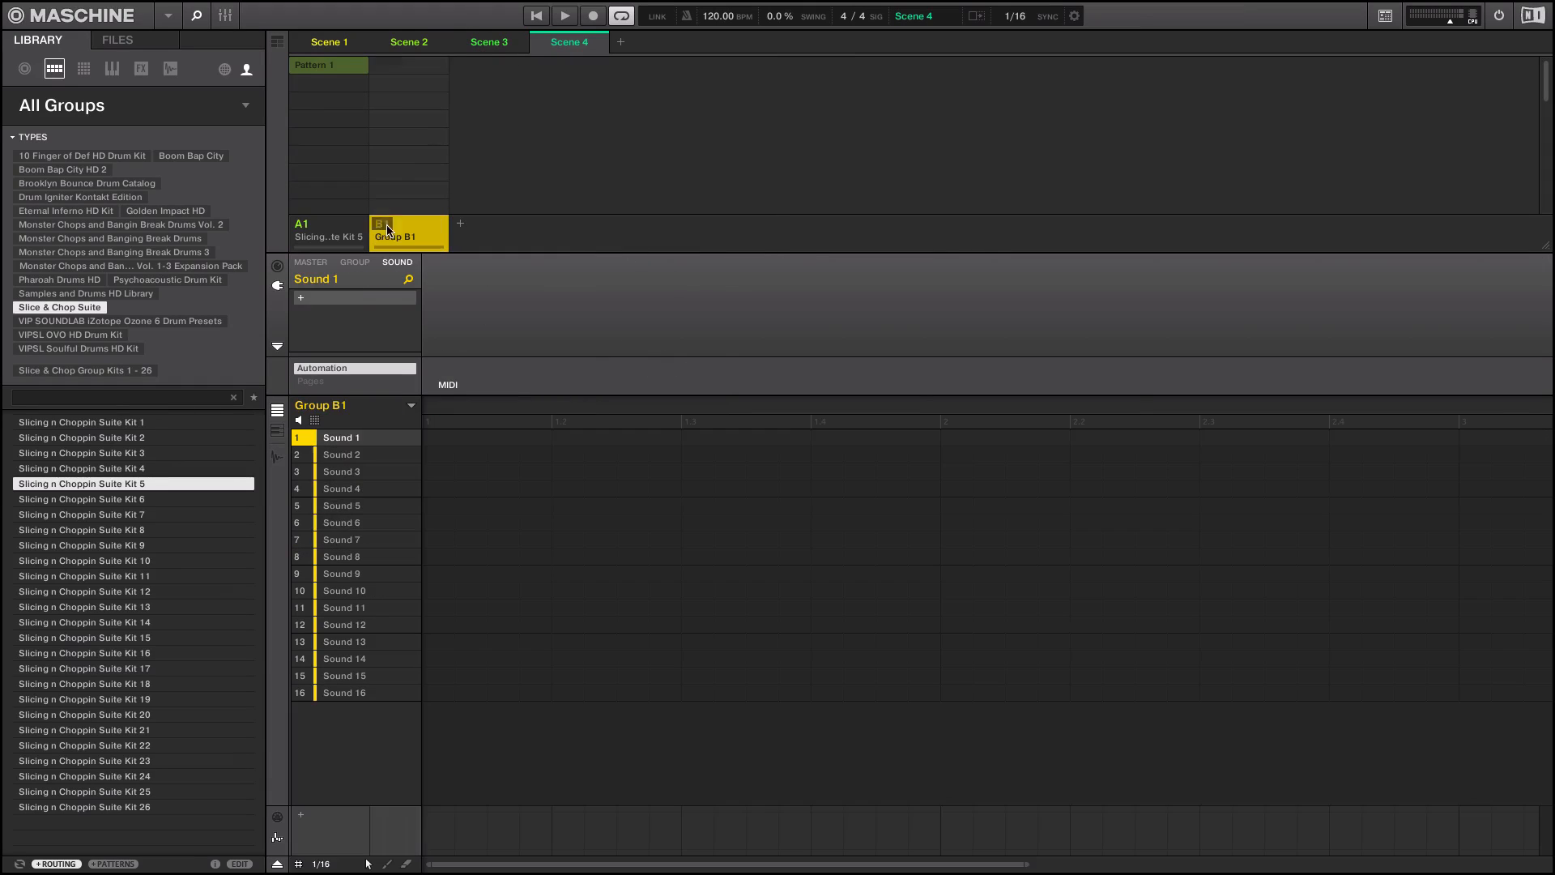
click(460, 223)
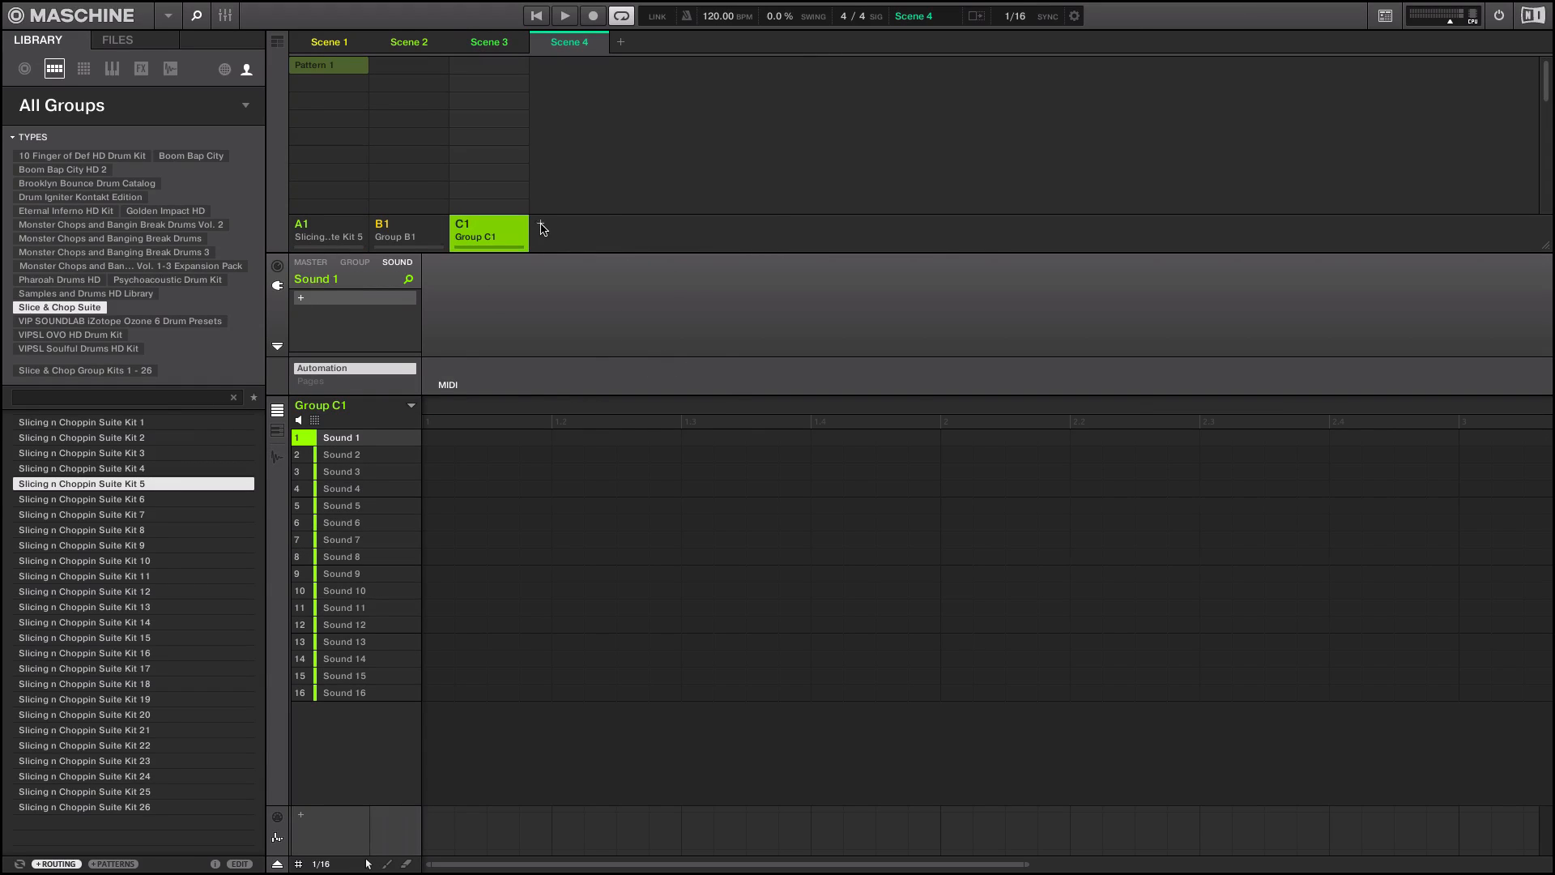
click(540, 224)
Step: Create patterns for B1 in Scene 2, C1 in Scene 3 (two patterns) and D1 in Scene 4
click(427, 87)
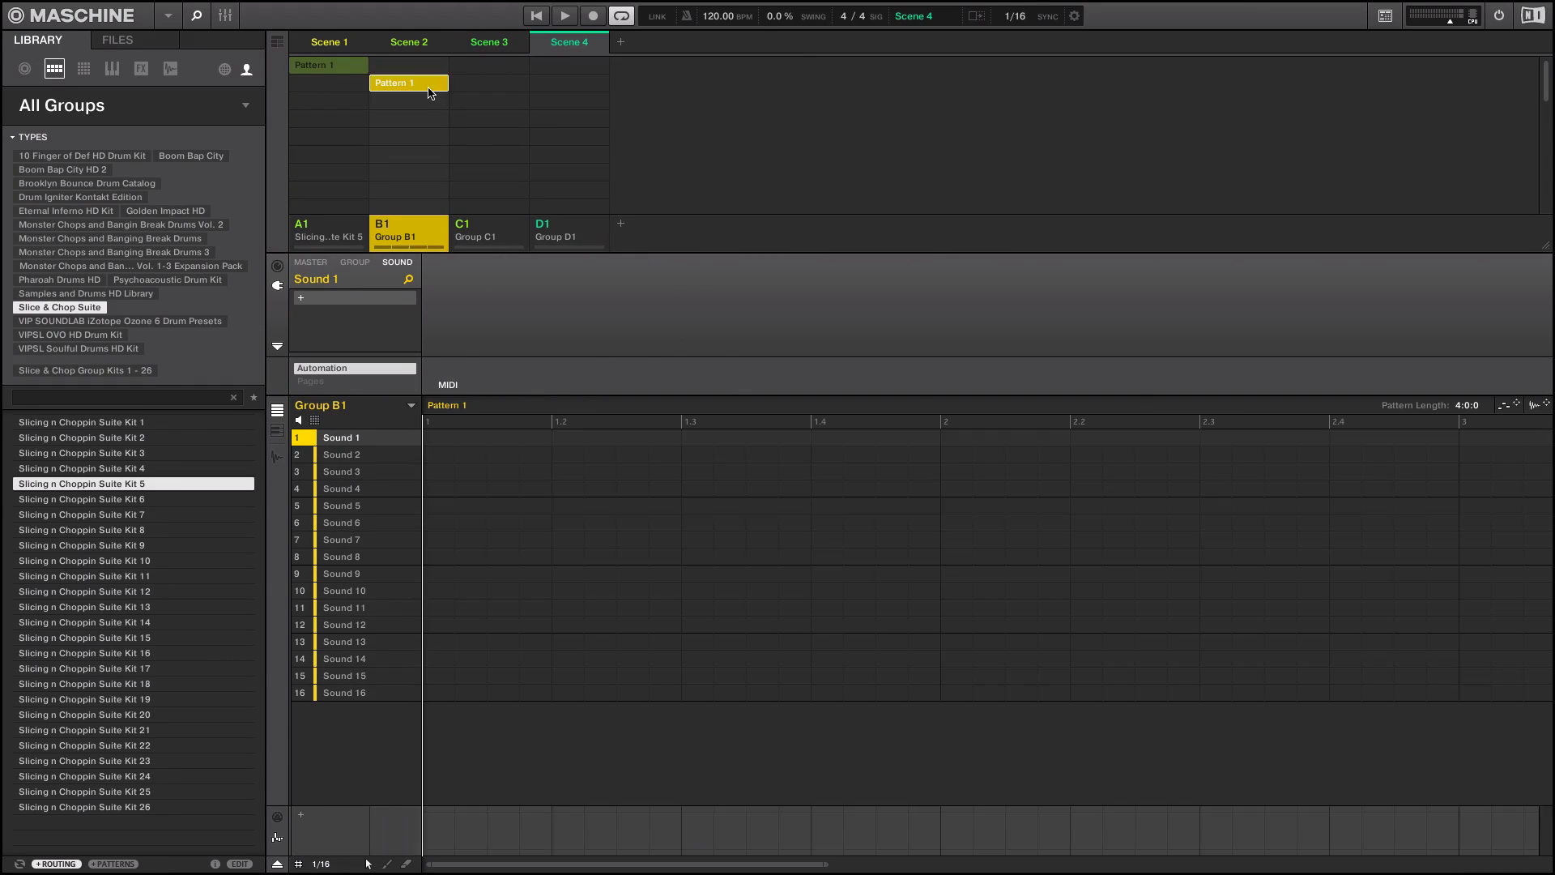
click(486, 87)
click(517, 67)
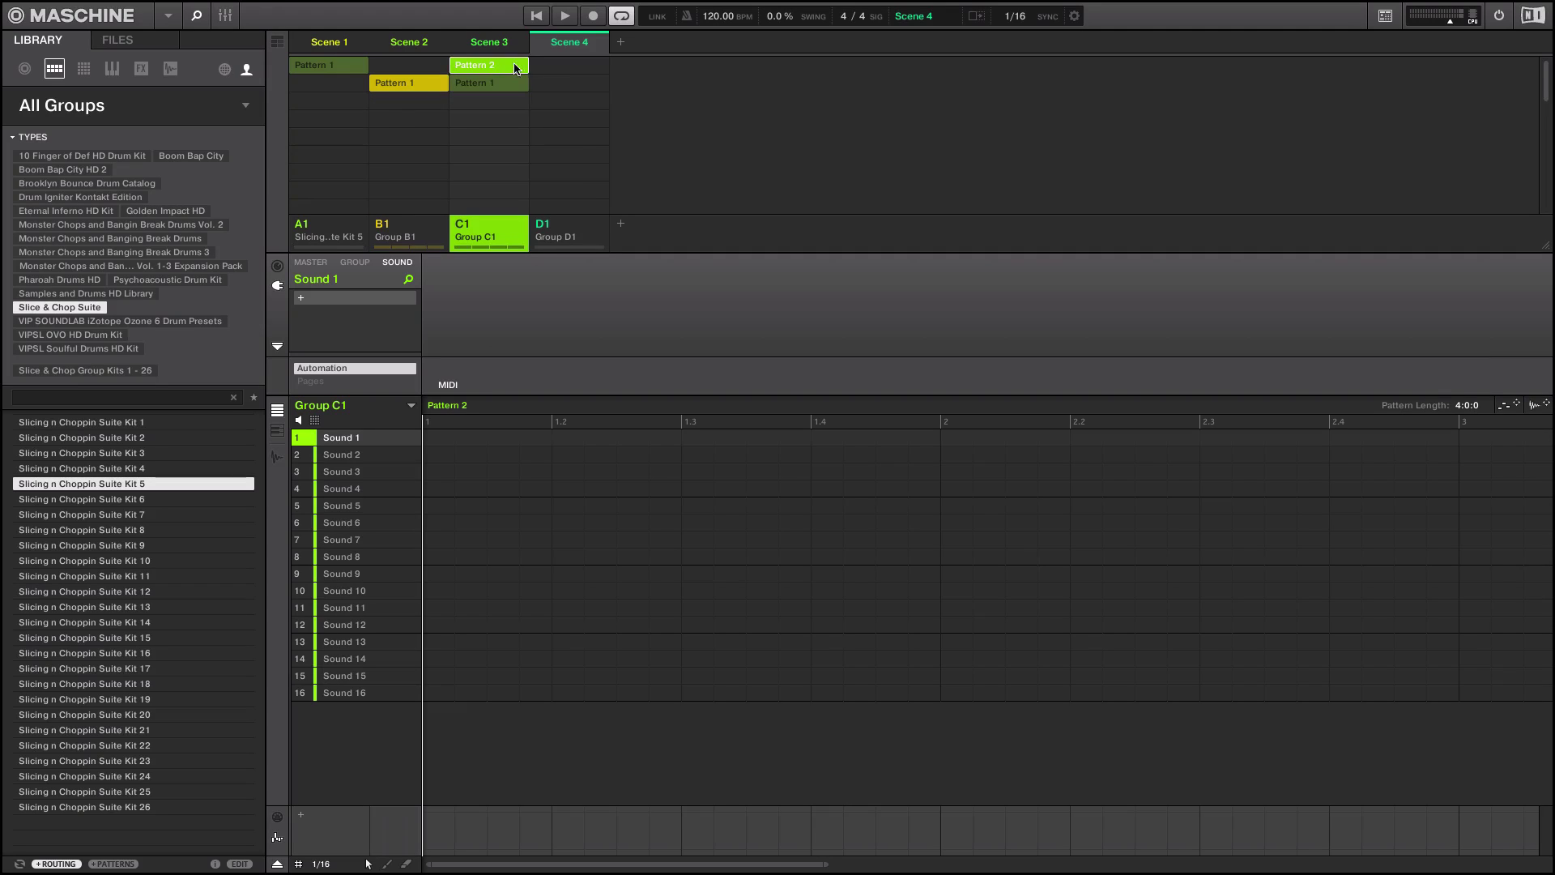
click(573, 100)
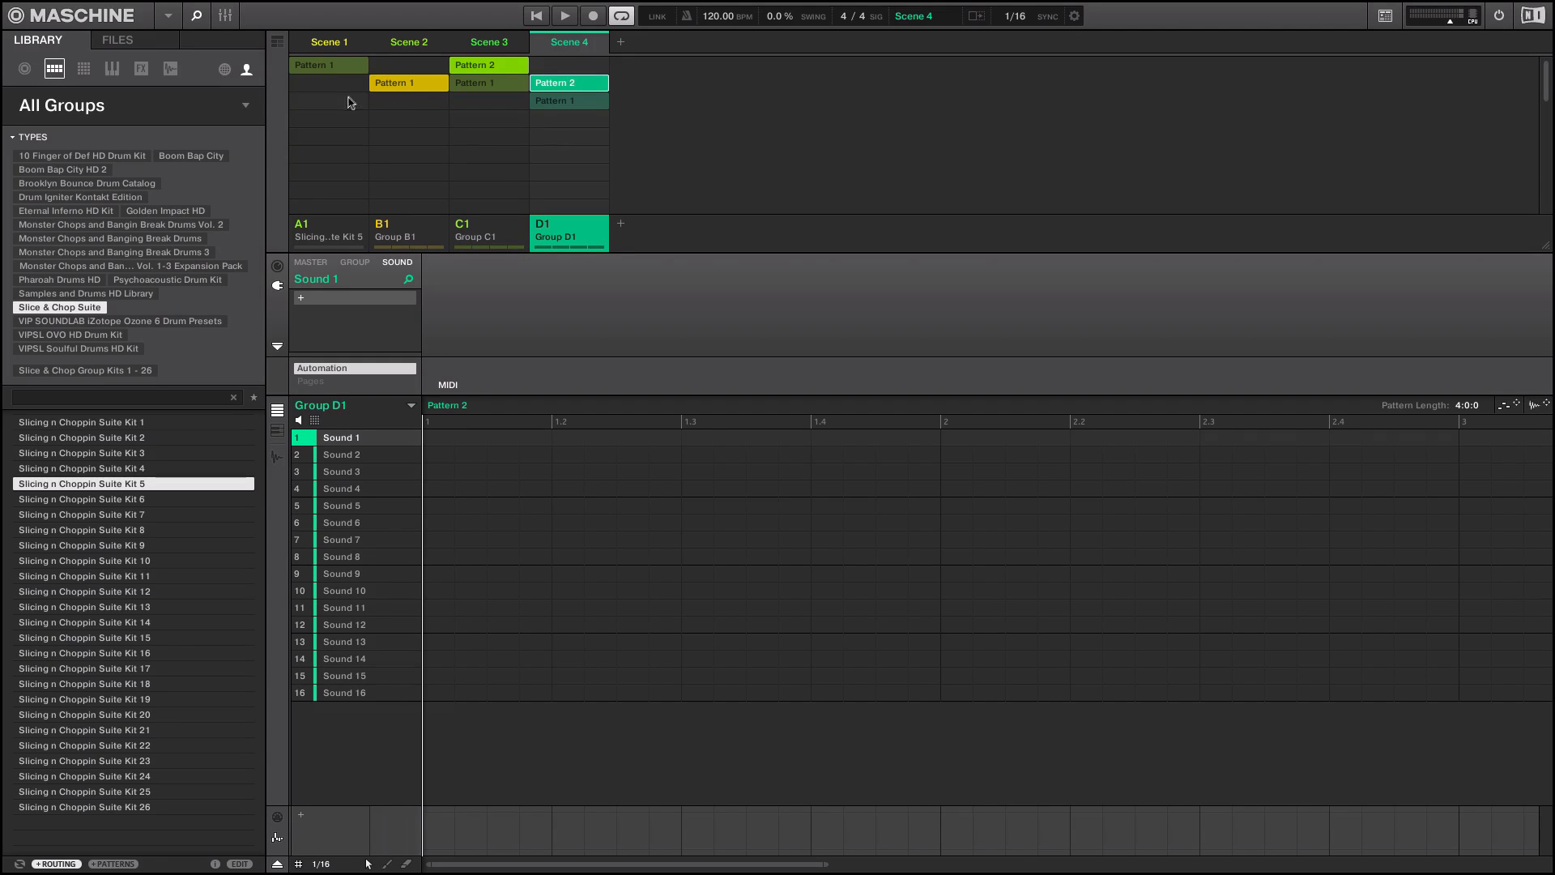
Step: Append Scenes 2, 3 and 4 on the song timeline, then duplicate Scene 4 as Scene 5 with Ctrl+D
click(278, 41)
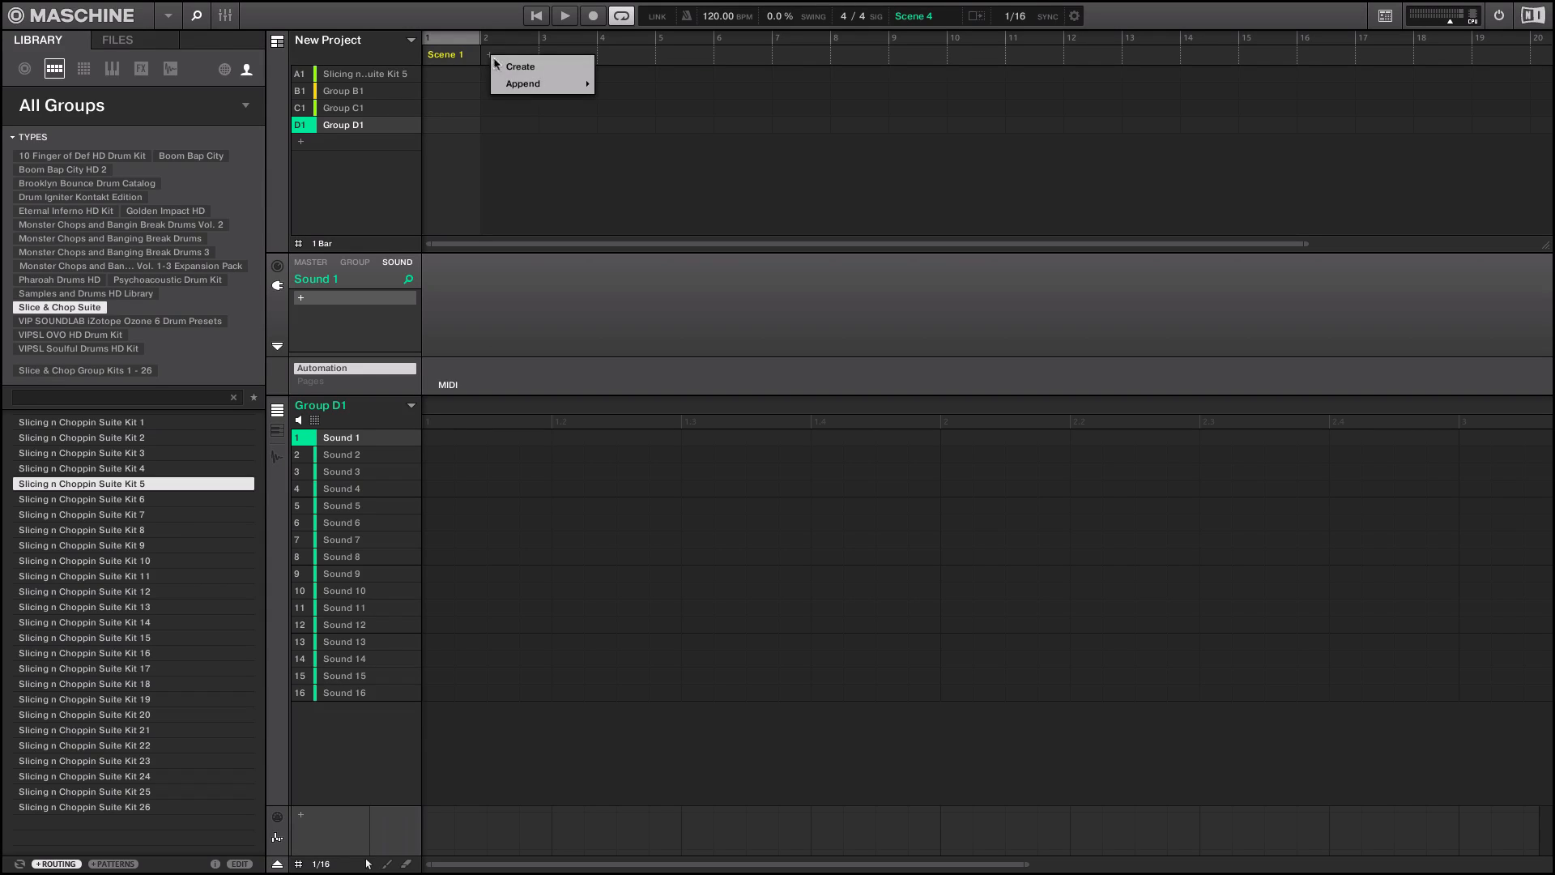
click(626, 100)
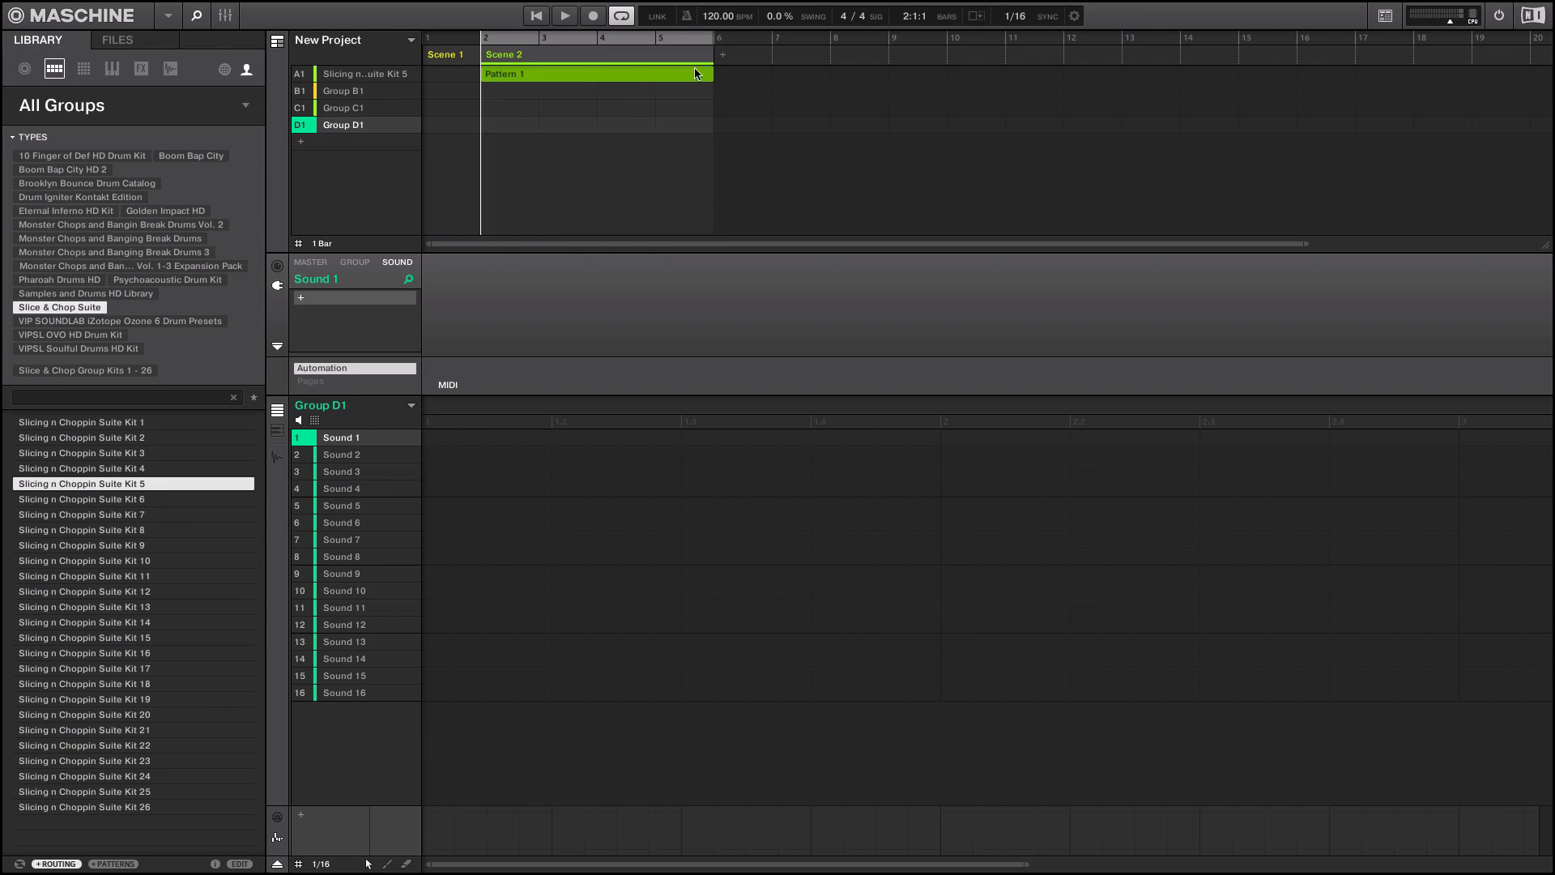
click(723, 62)
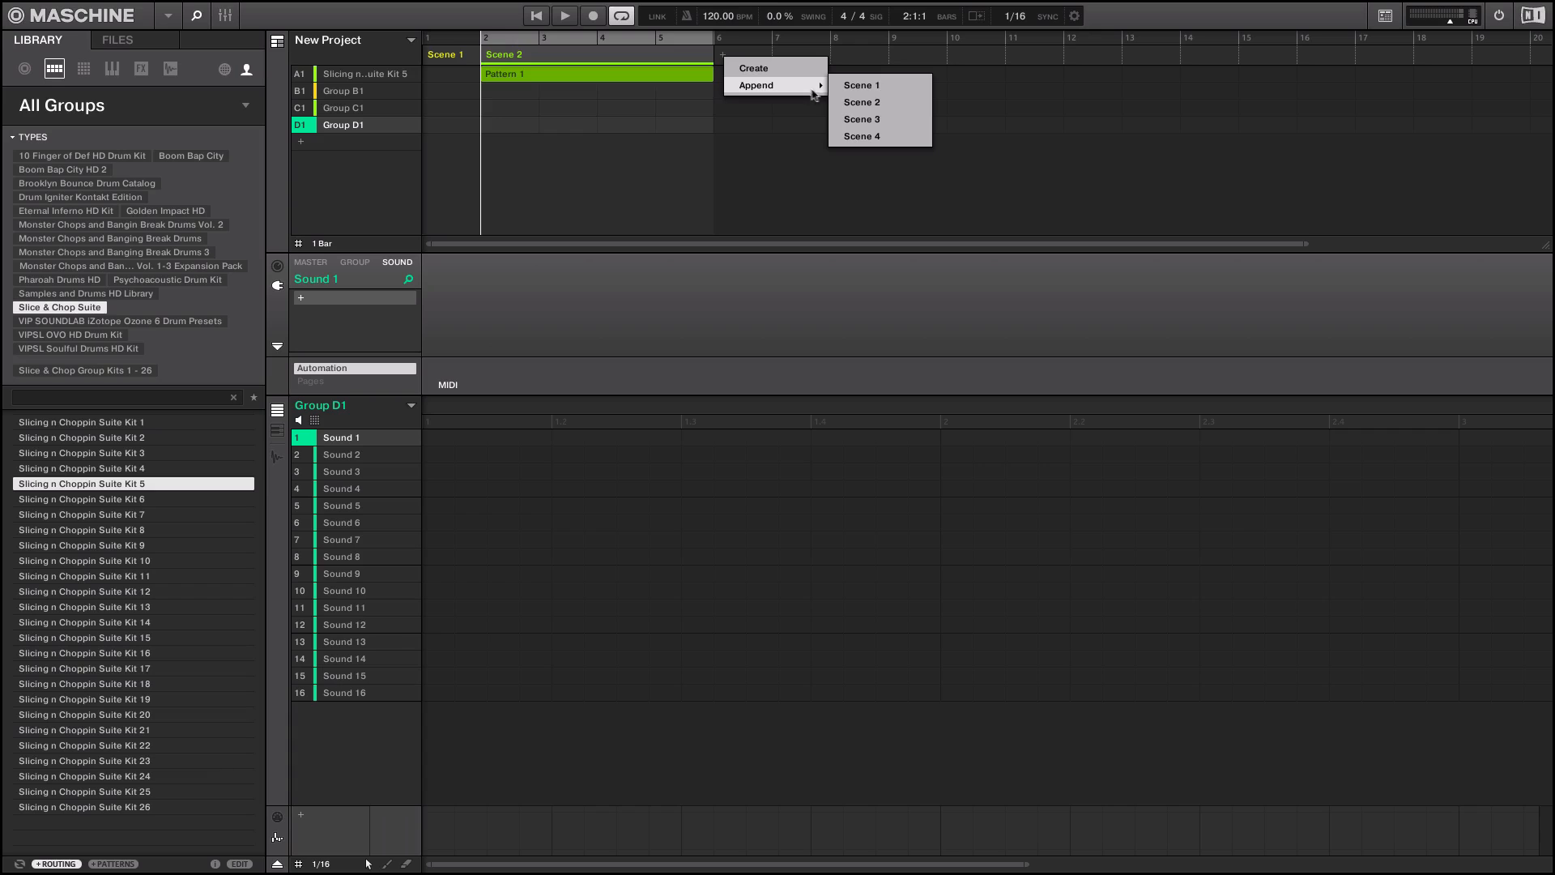
click(866, 119)
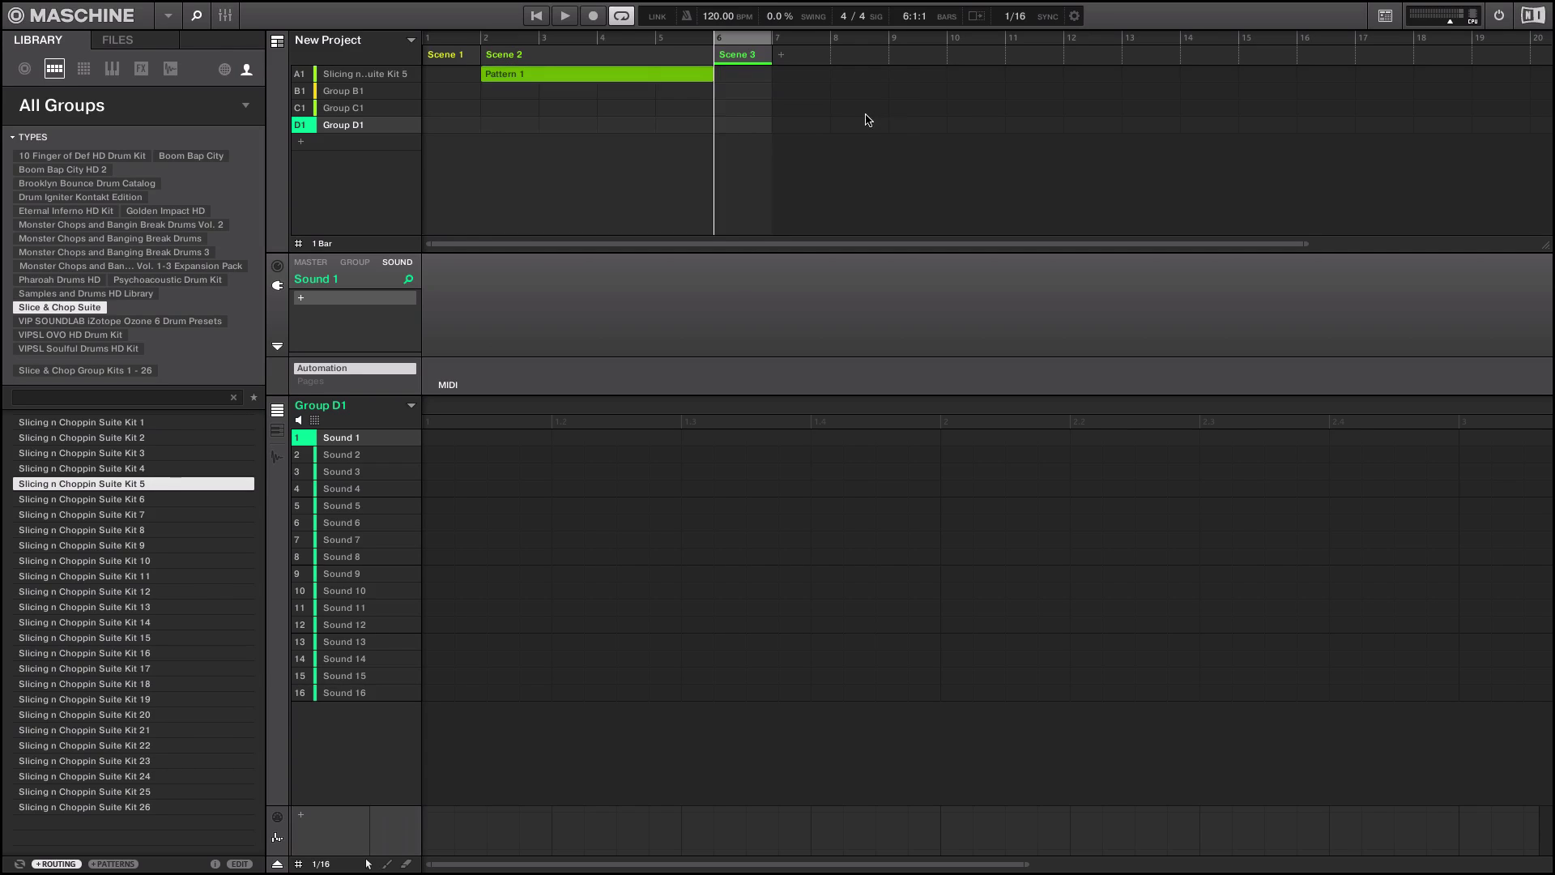
click(786, 59)
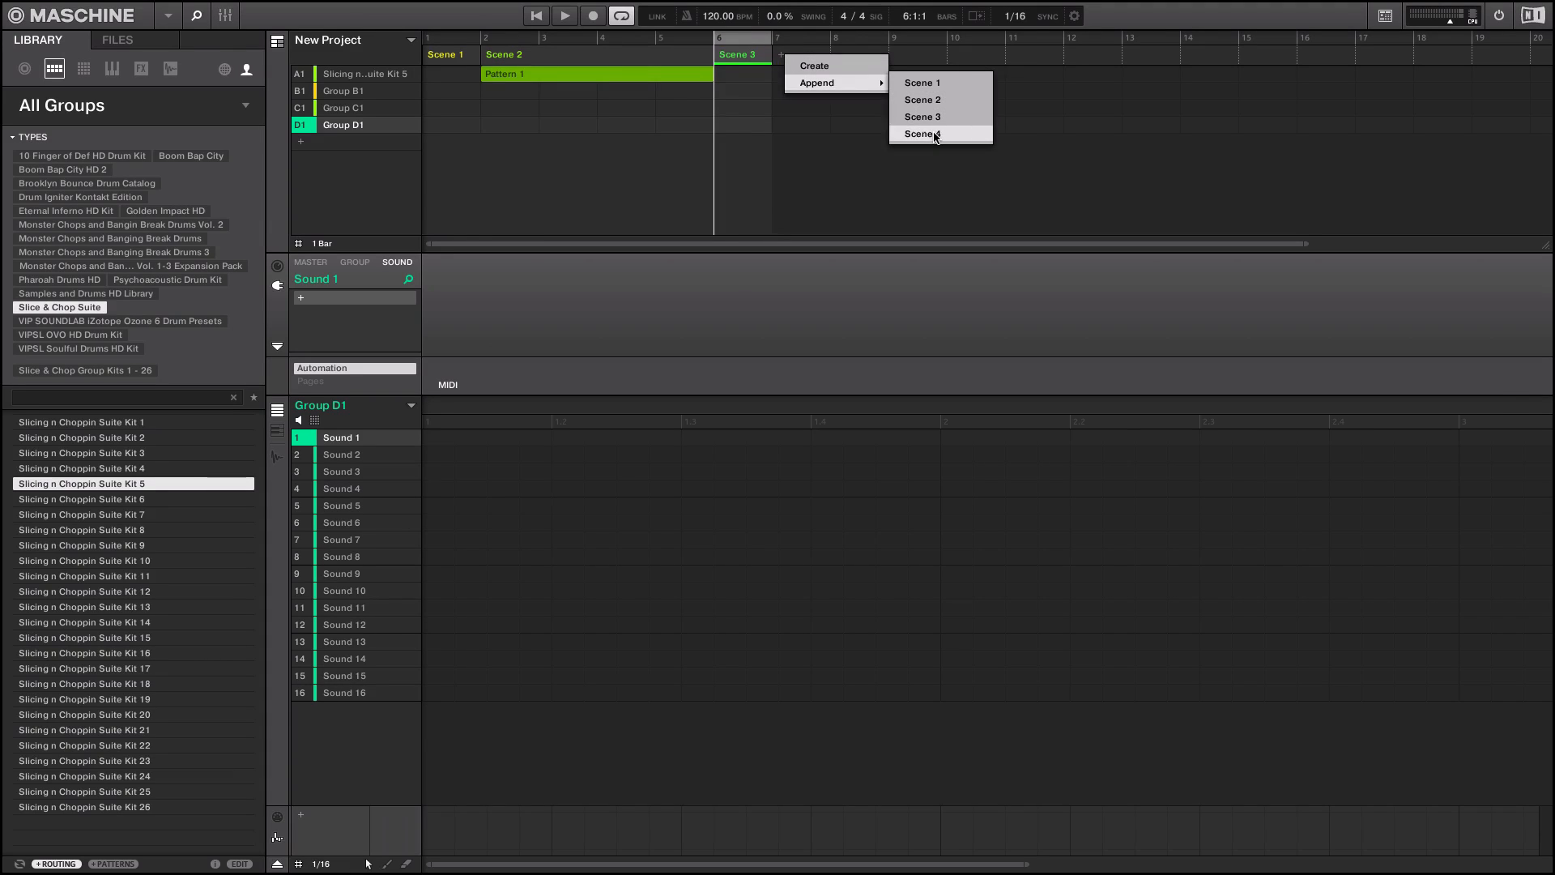
click(935, 133)
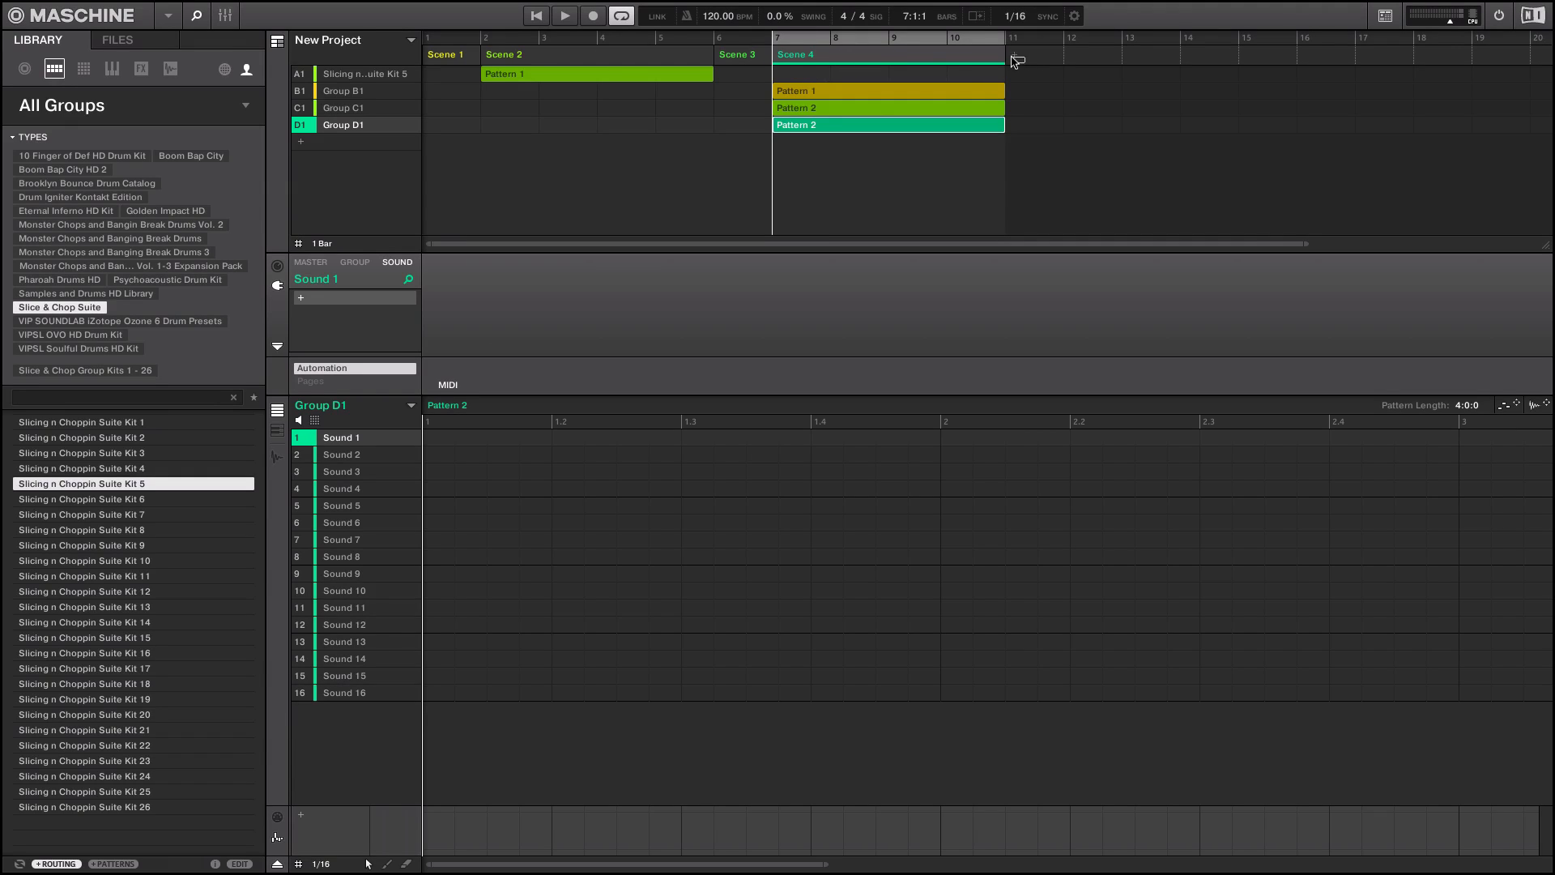
key(ctrl+d)
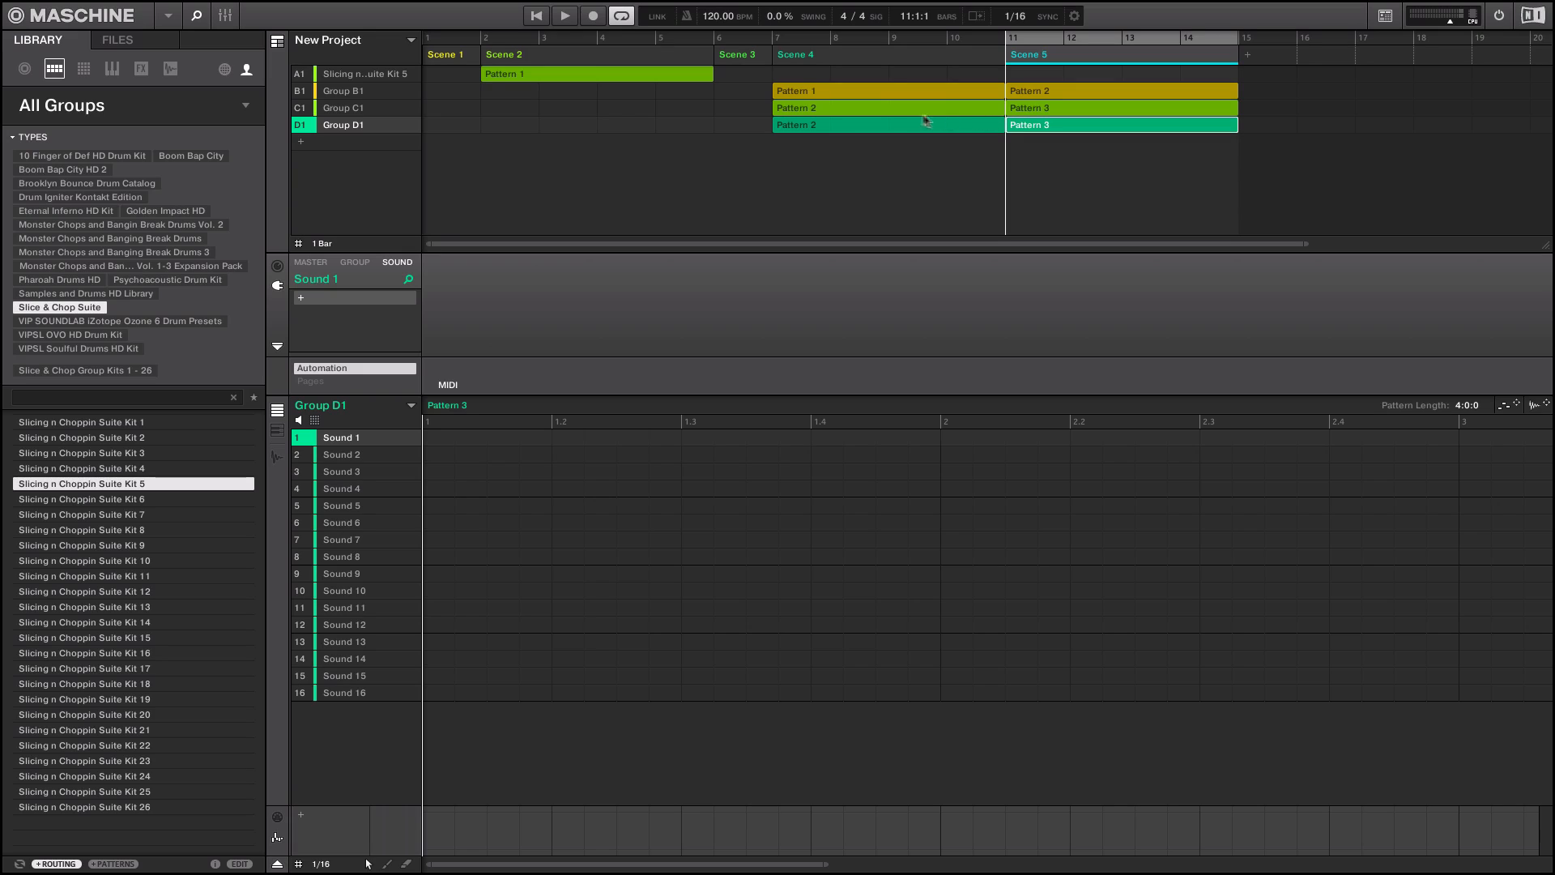
click(168, 14)
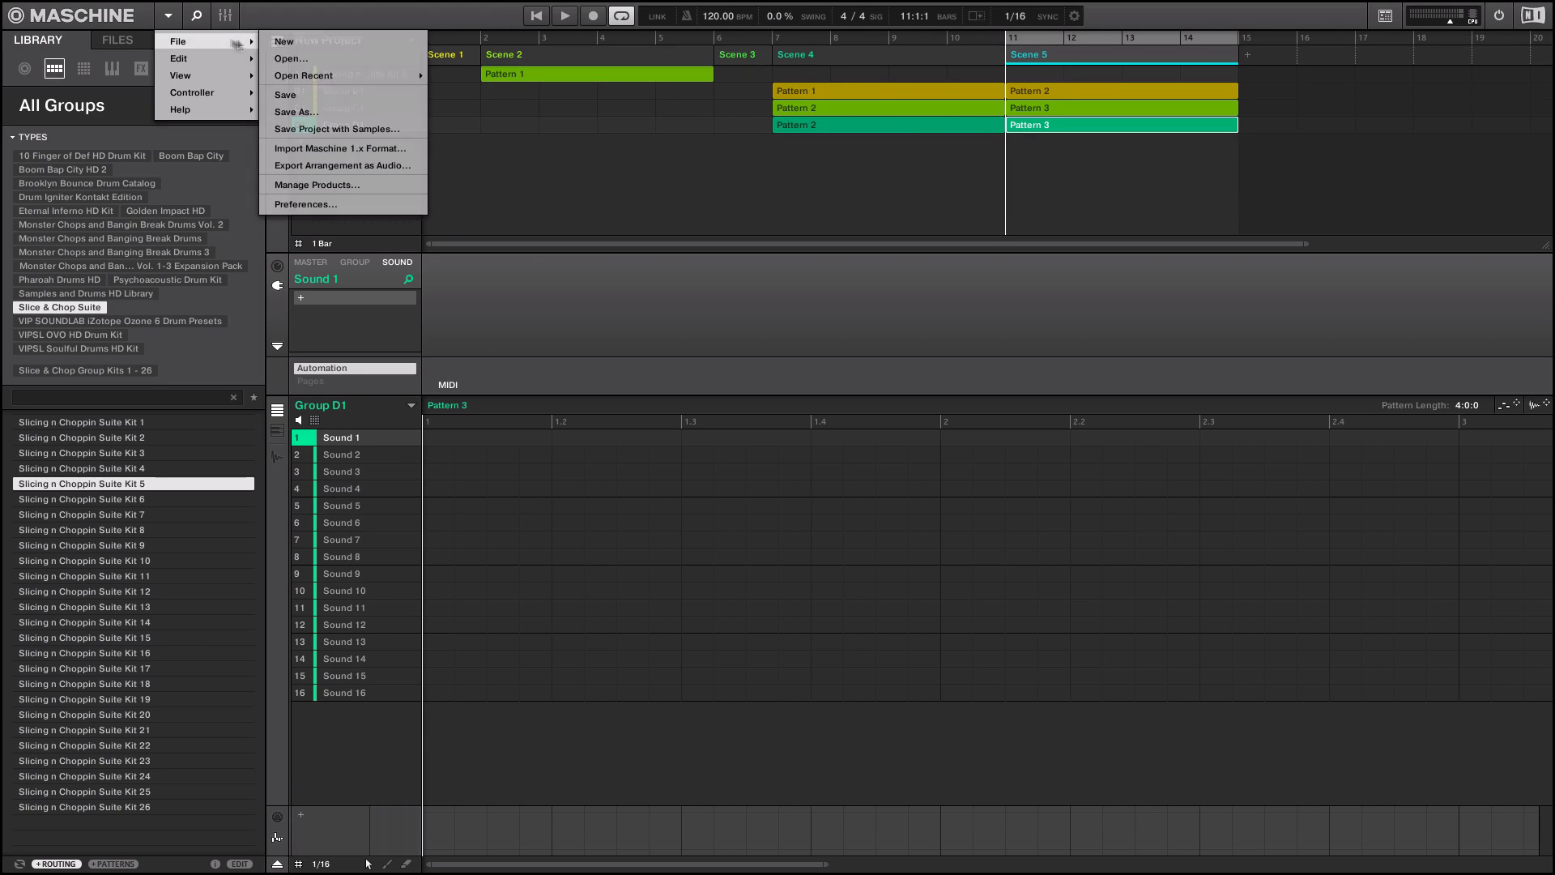
click(305, 204)
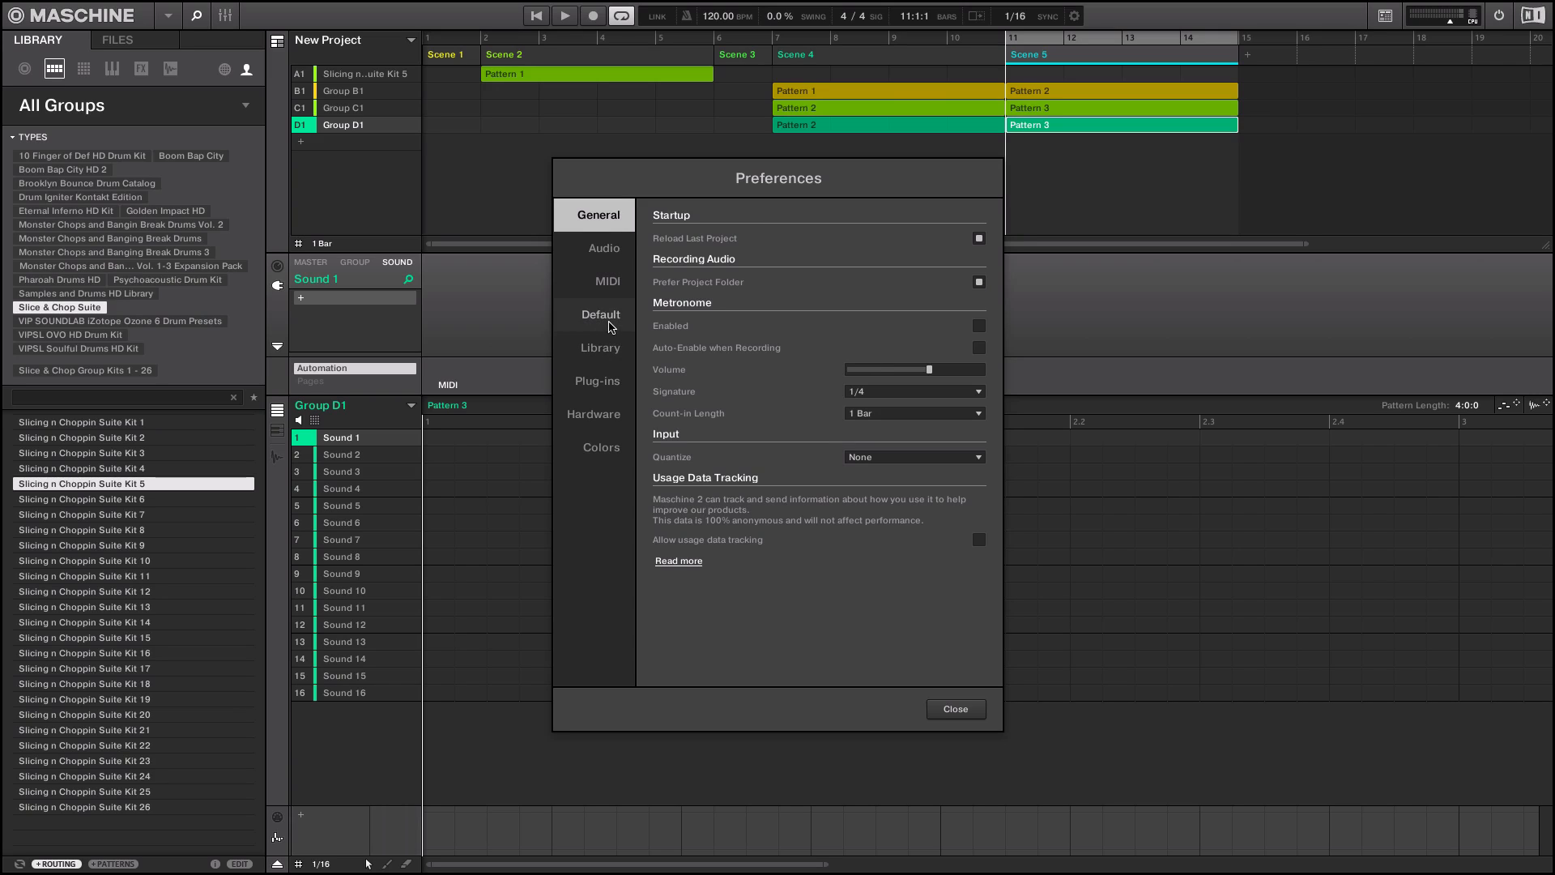
click(611, 326)
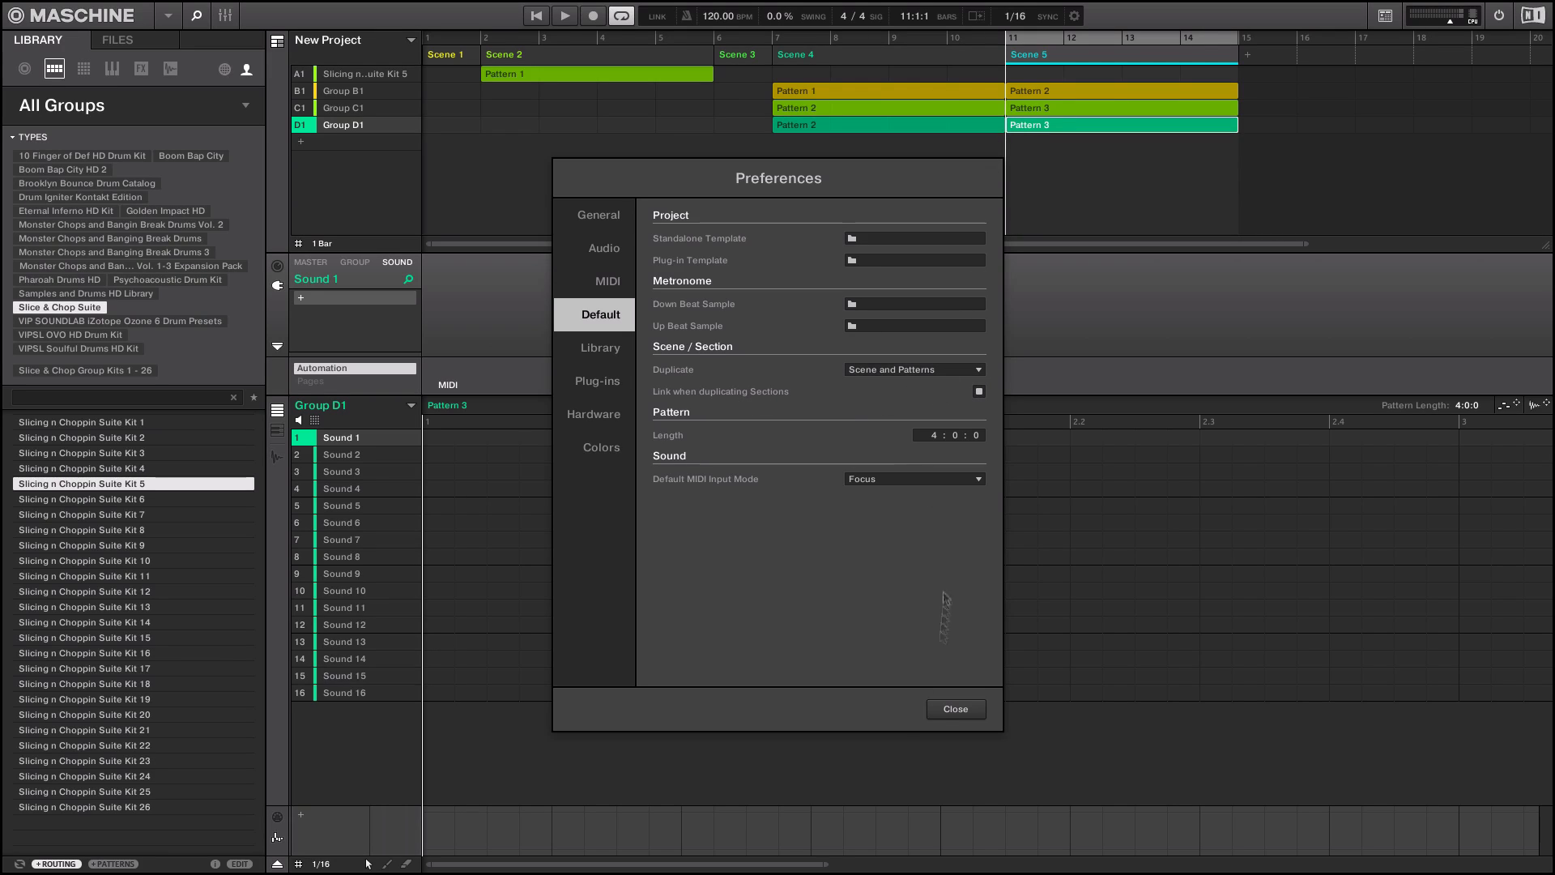
click(934, 714)
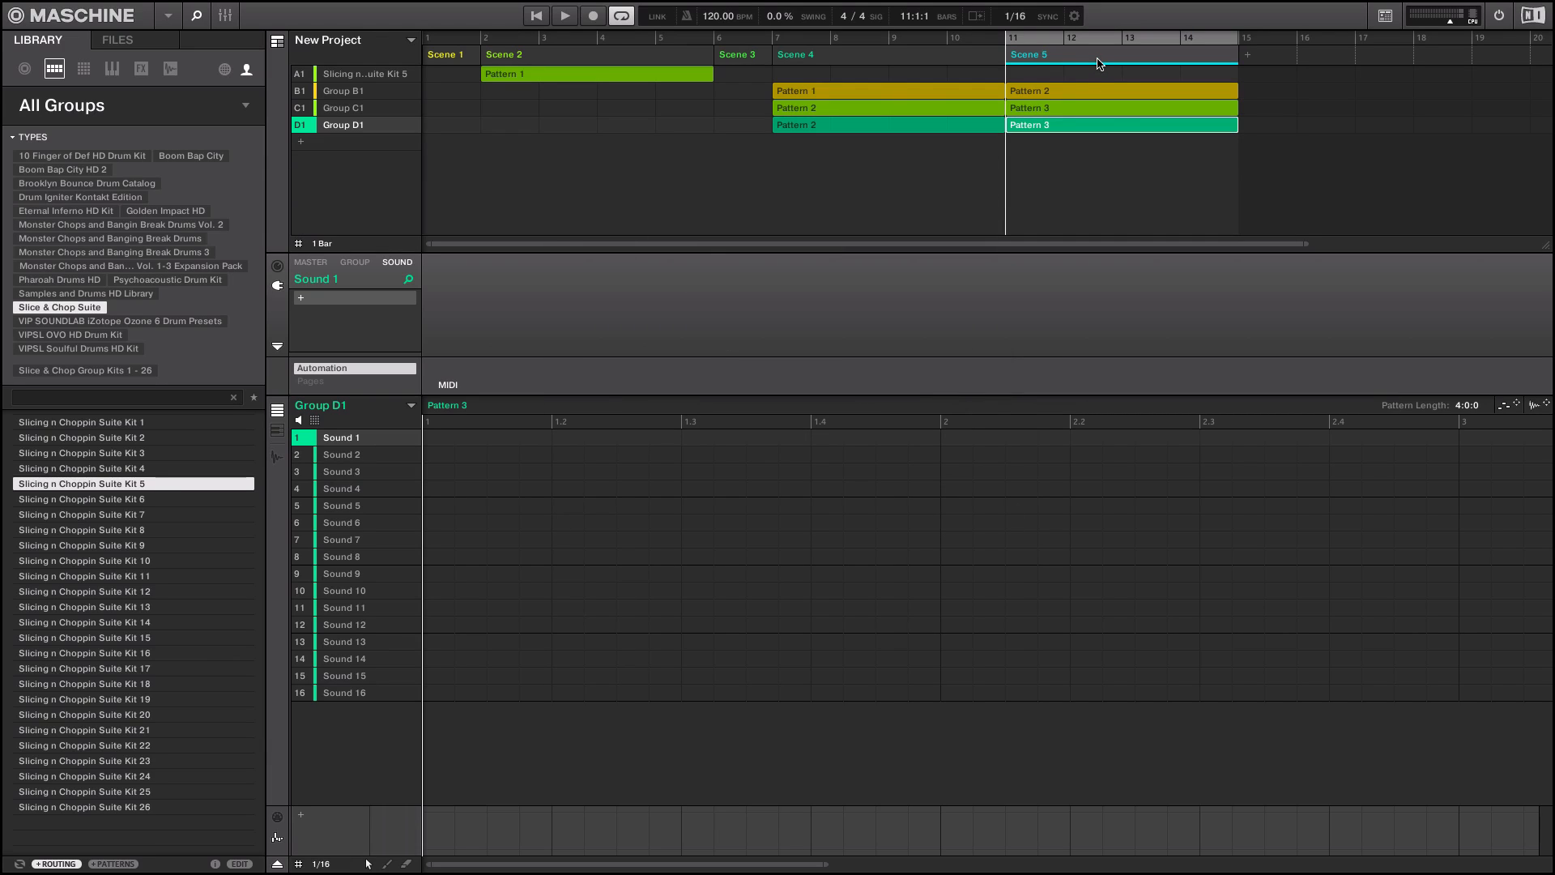
Step: Alt-drag a copy of Scene 5 with its patterns to bar 15, inspect it, and bring up the Maschine menu
drag(1098, 59, 1235, 63)
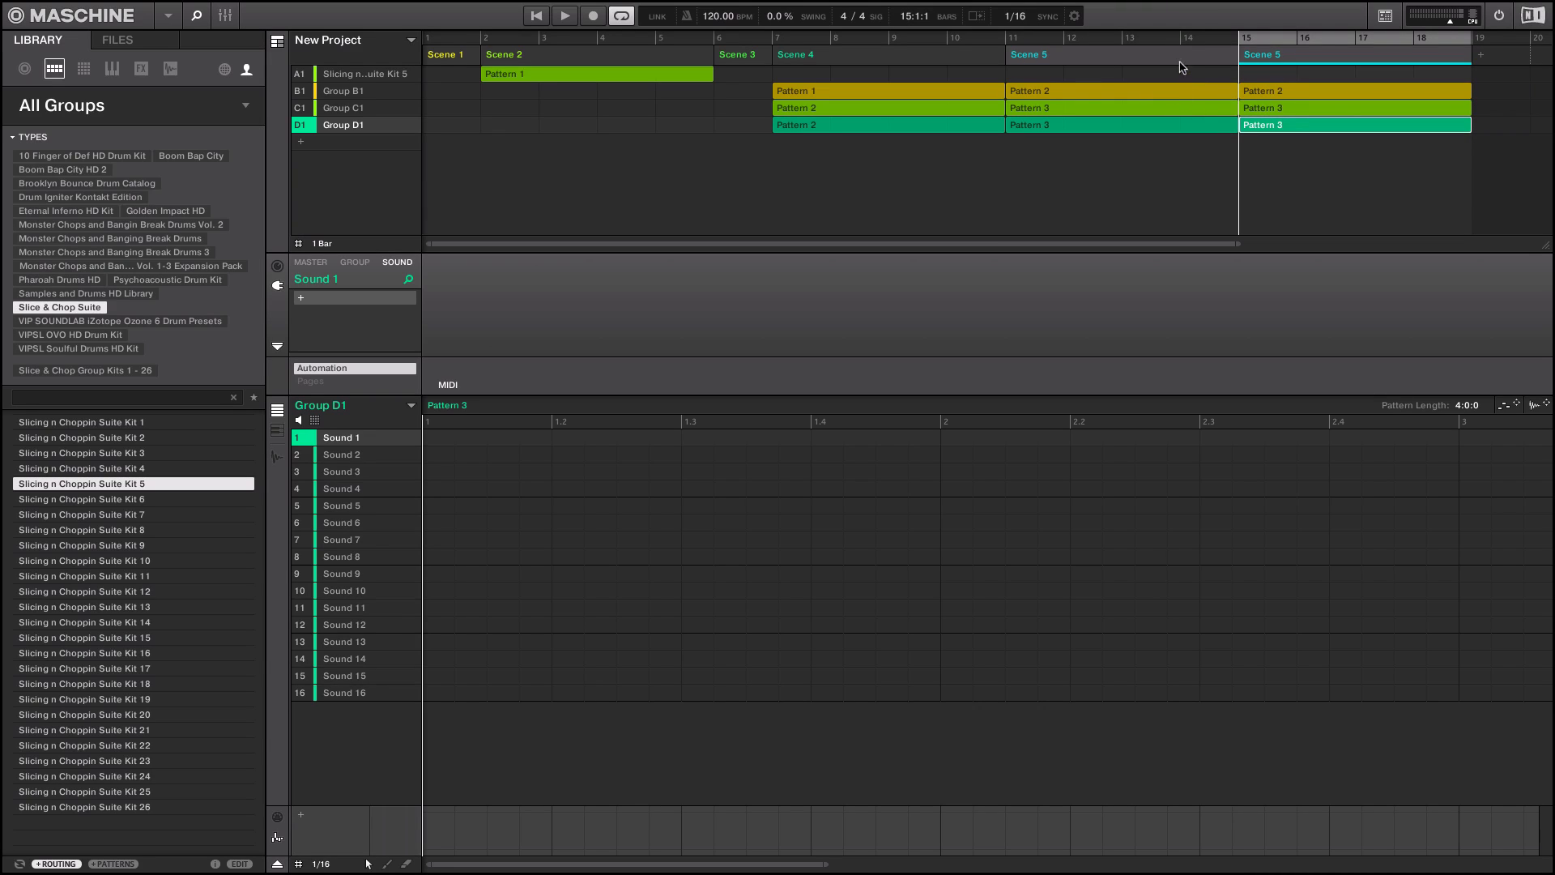
click(1058, 94)
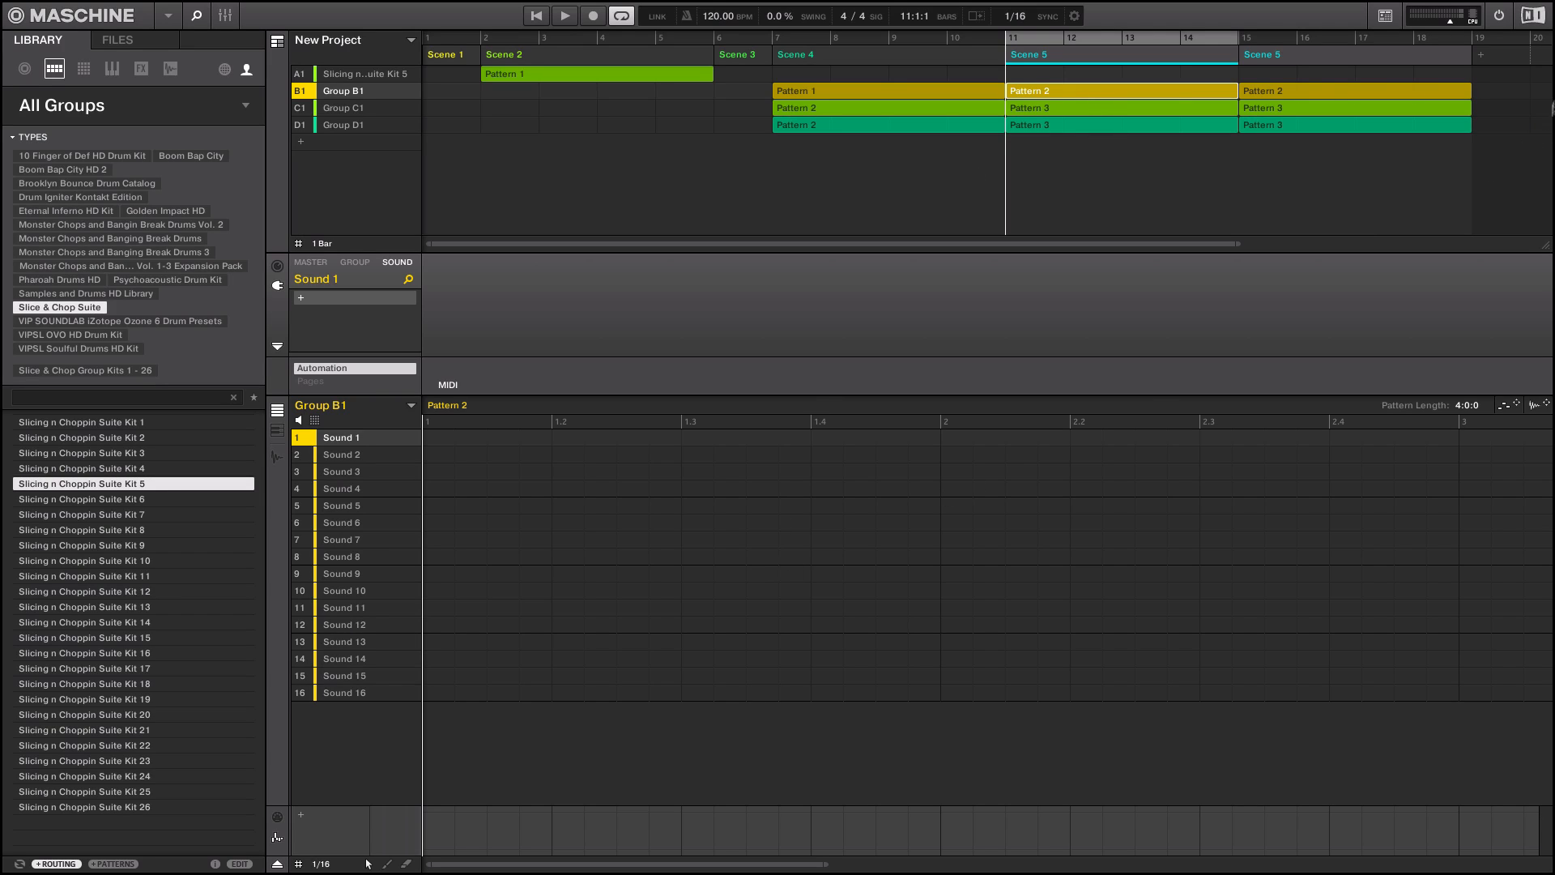
click(1292, 95)
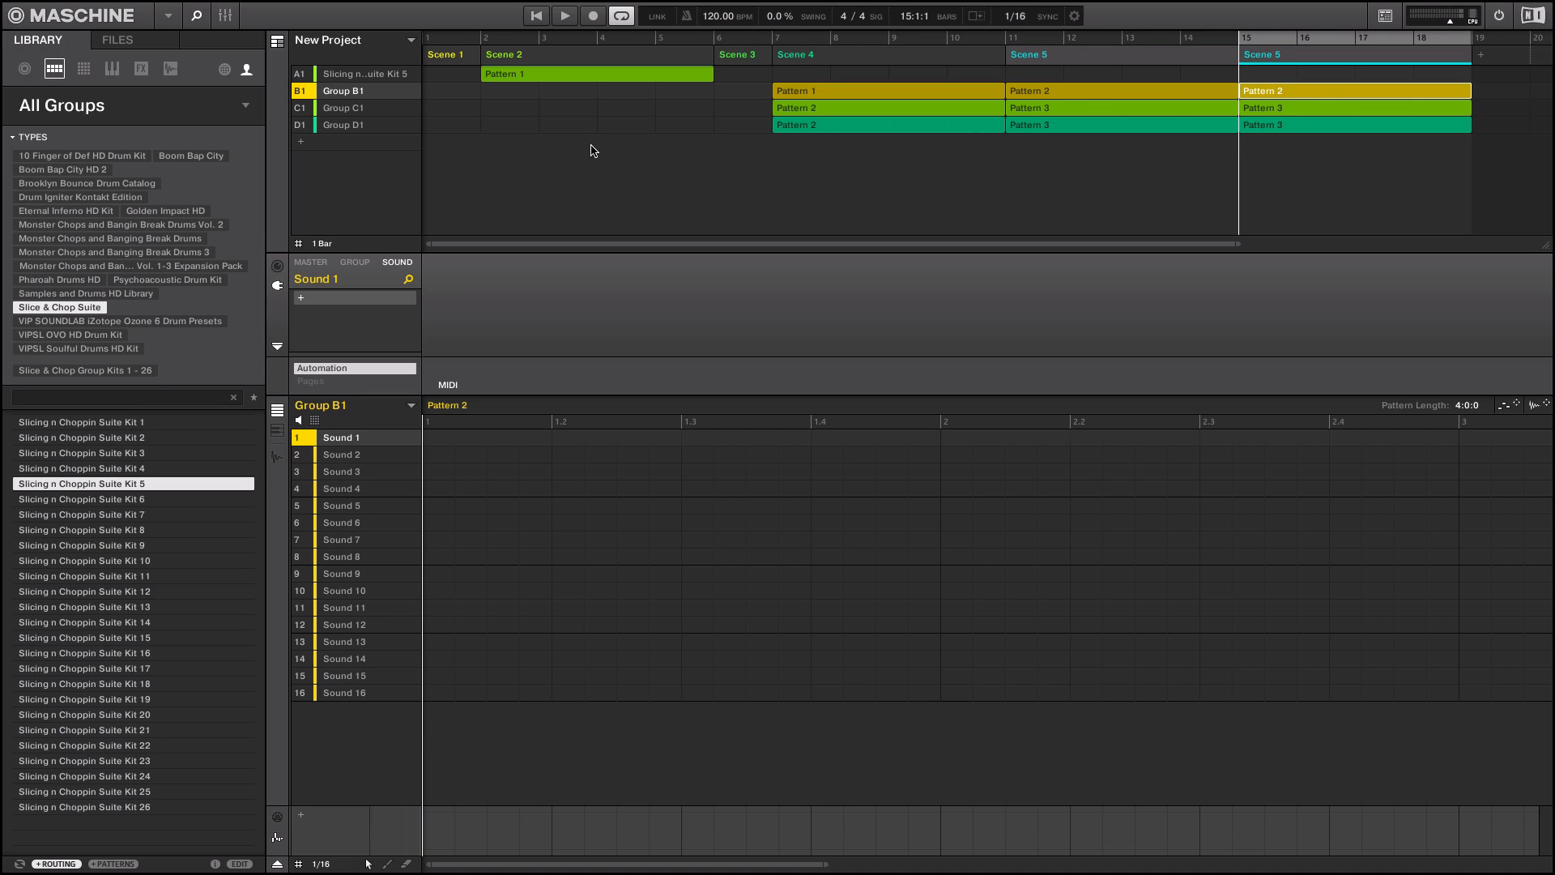
click(168, 21)
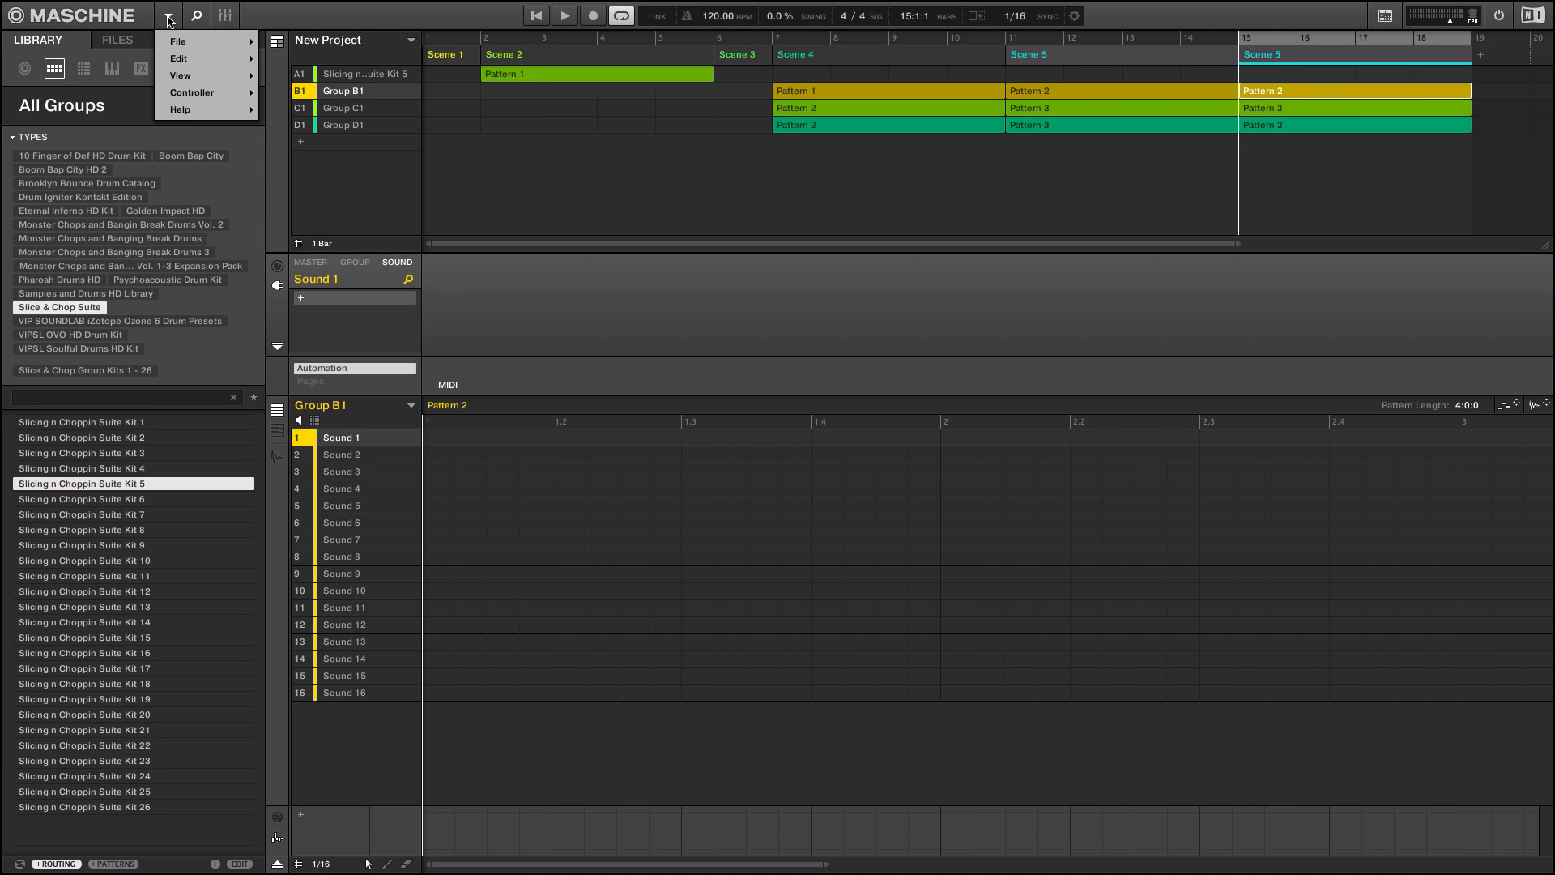
mouse_move(205, 41)
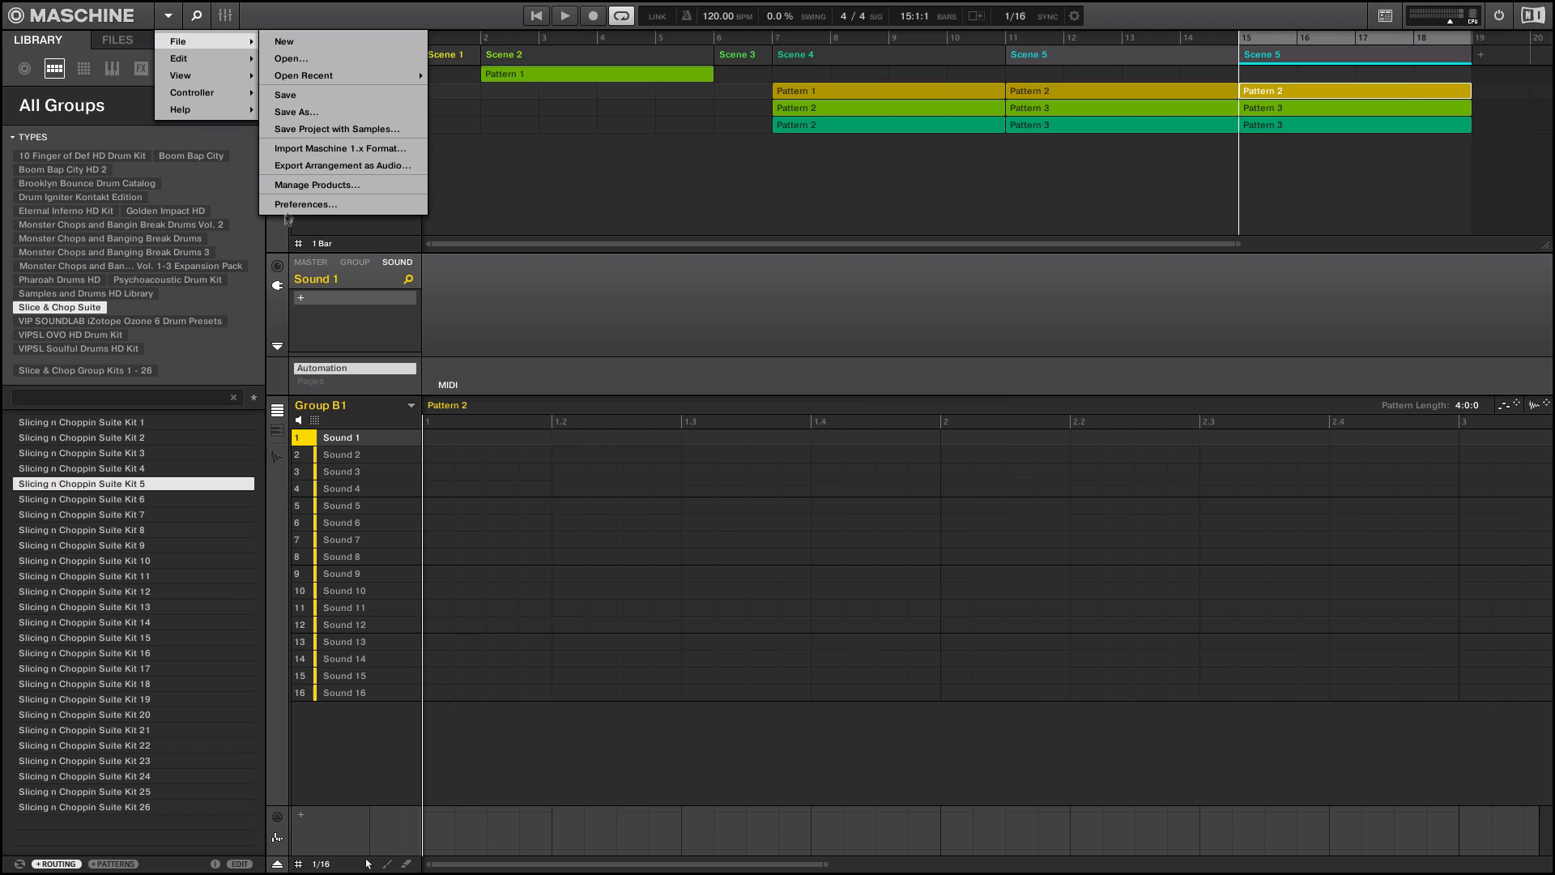
click(304, 205)
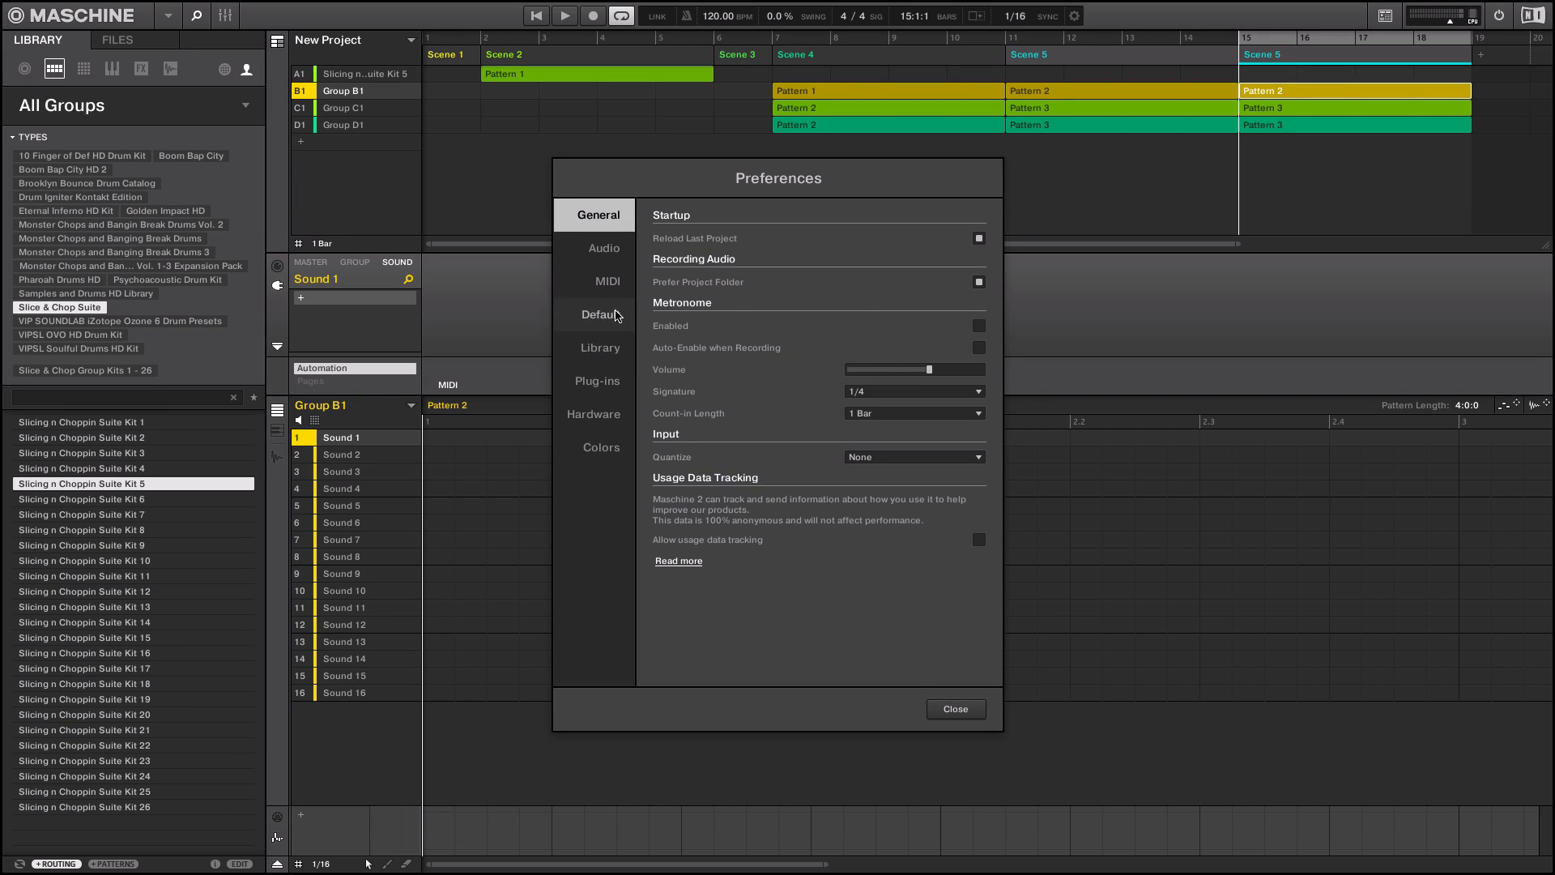
click(616, 315)
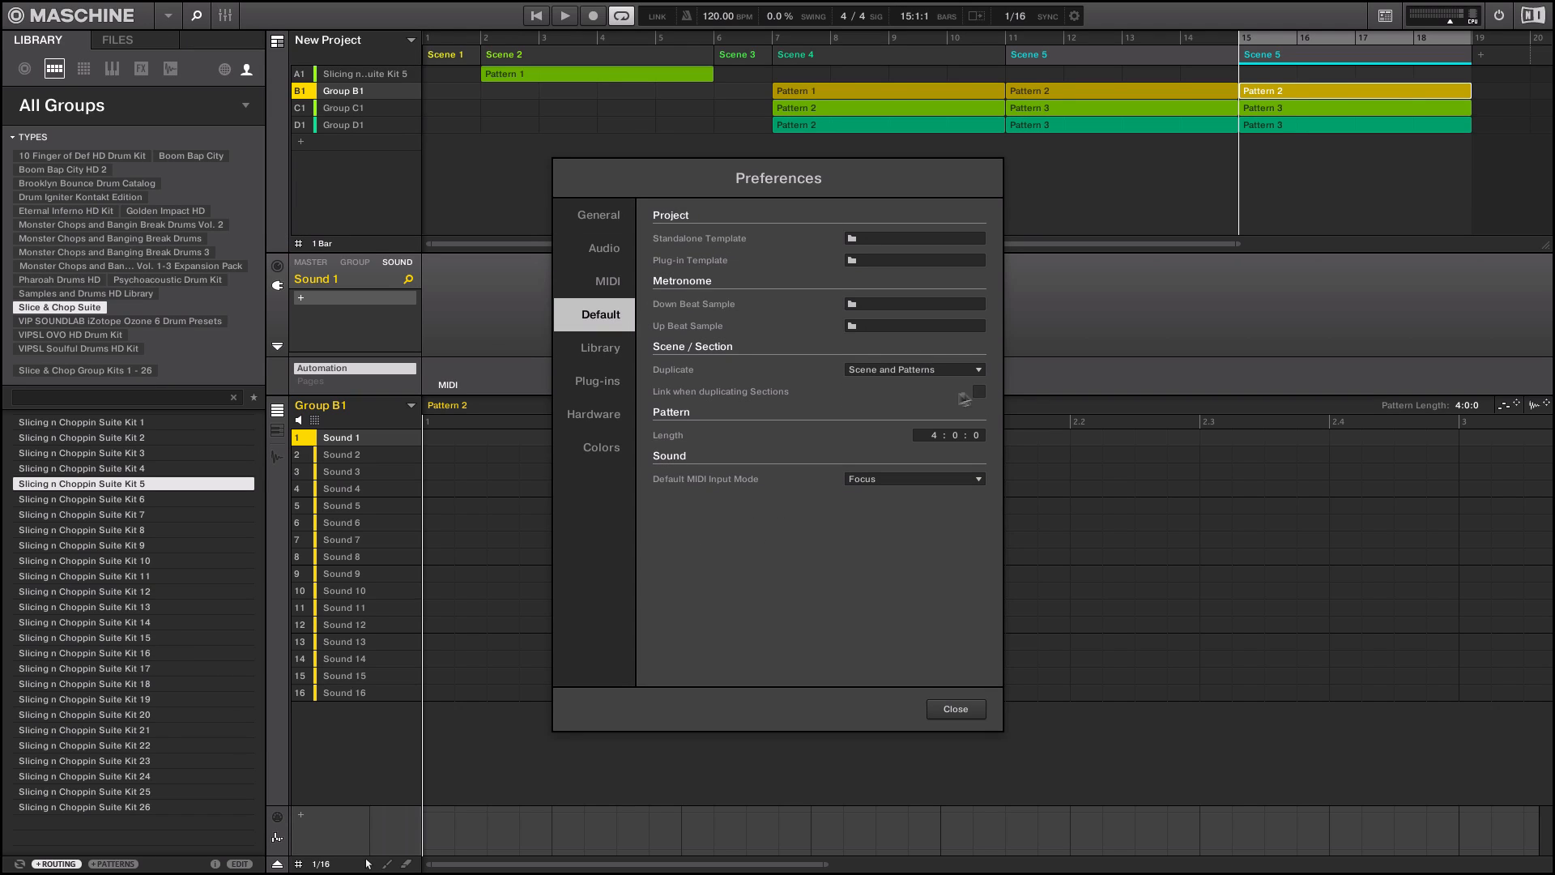
click(979, 708)
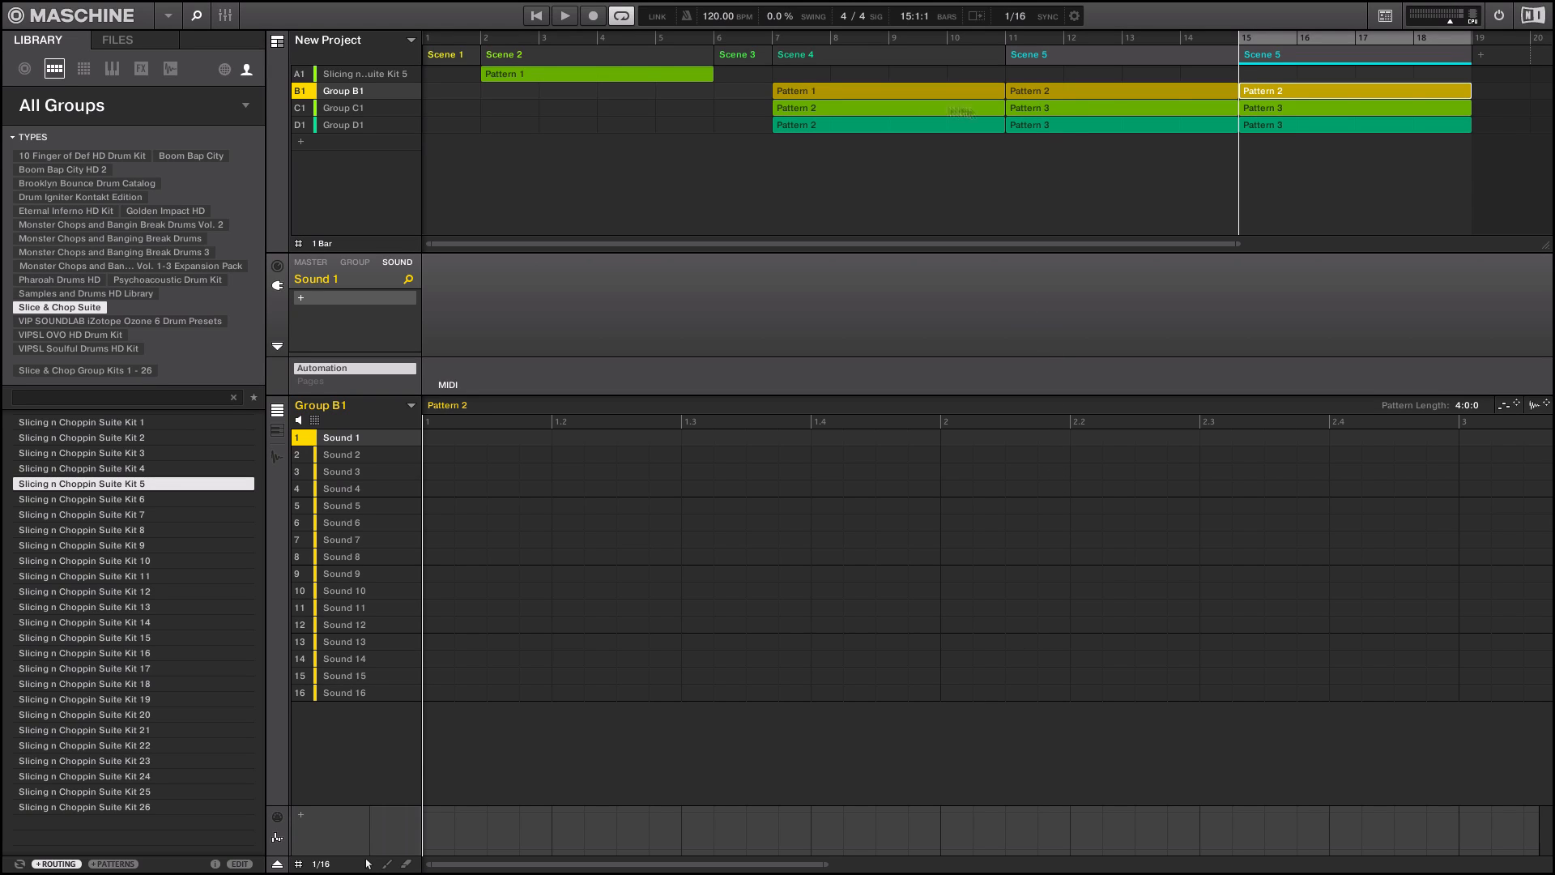
Step: Remove both Scene 5 sections, Scene 4, Scene 3 and Scene 2 from the song timeline
right_click(1284, 57)
click(1303, 204)
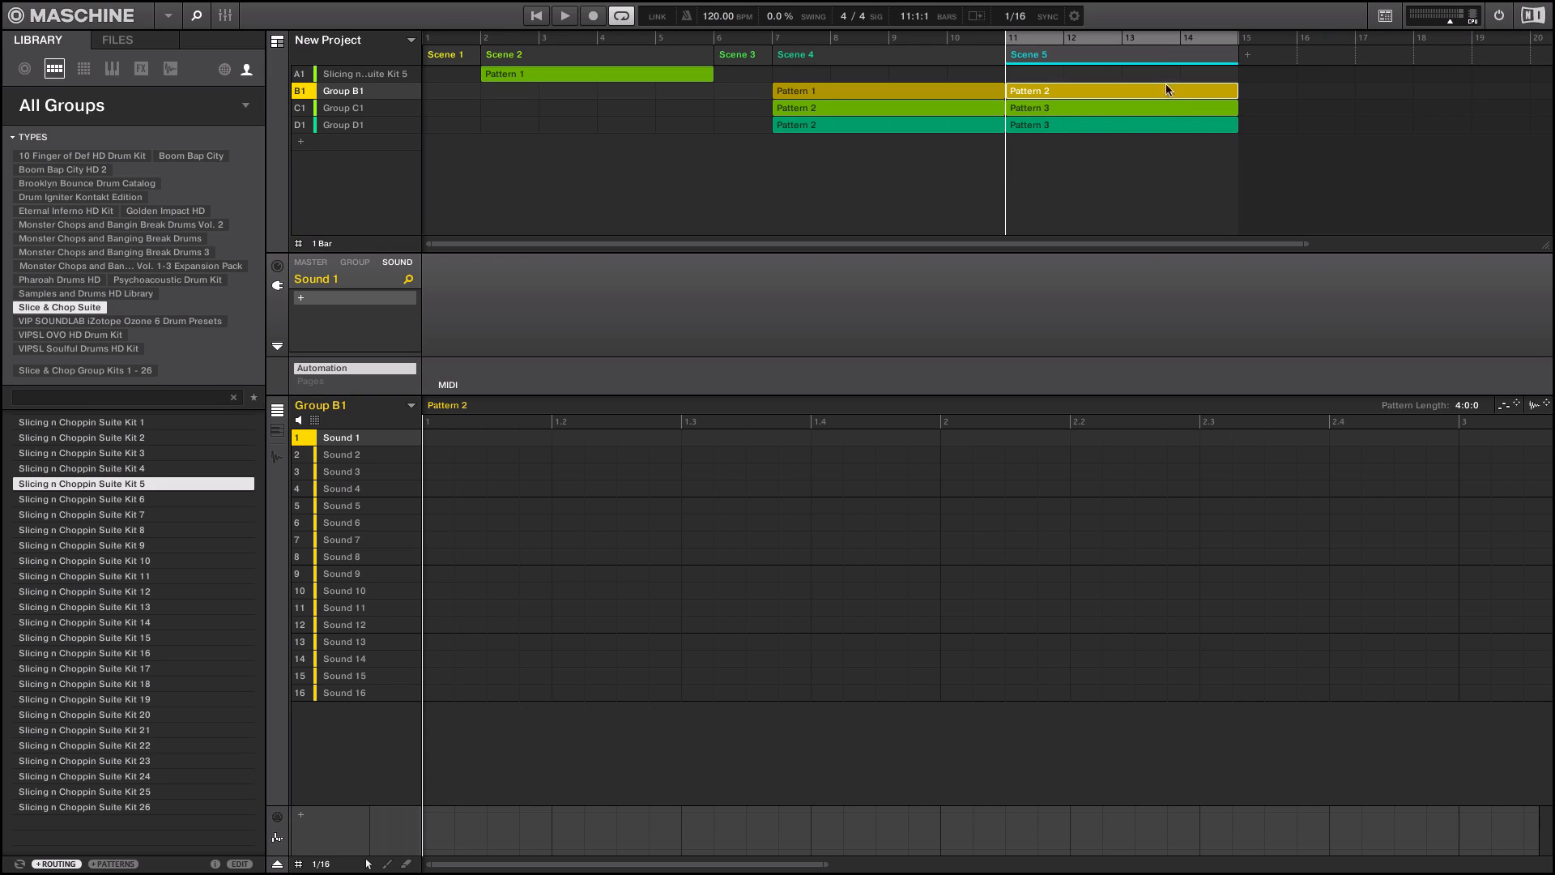
right_click(1138, 57)
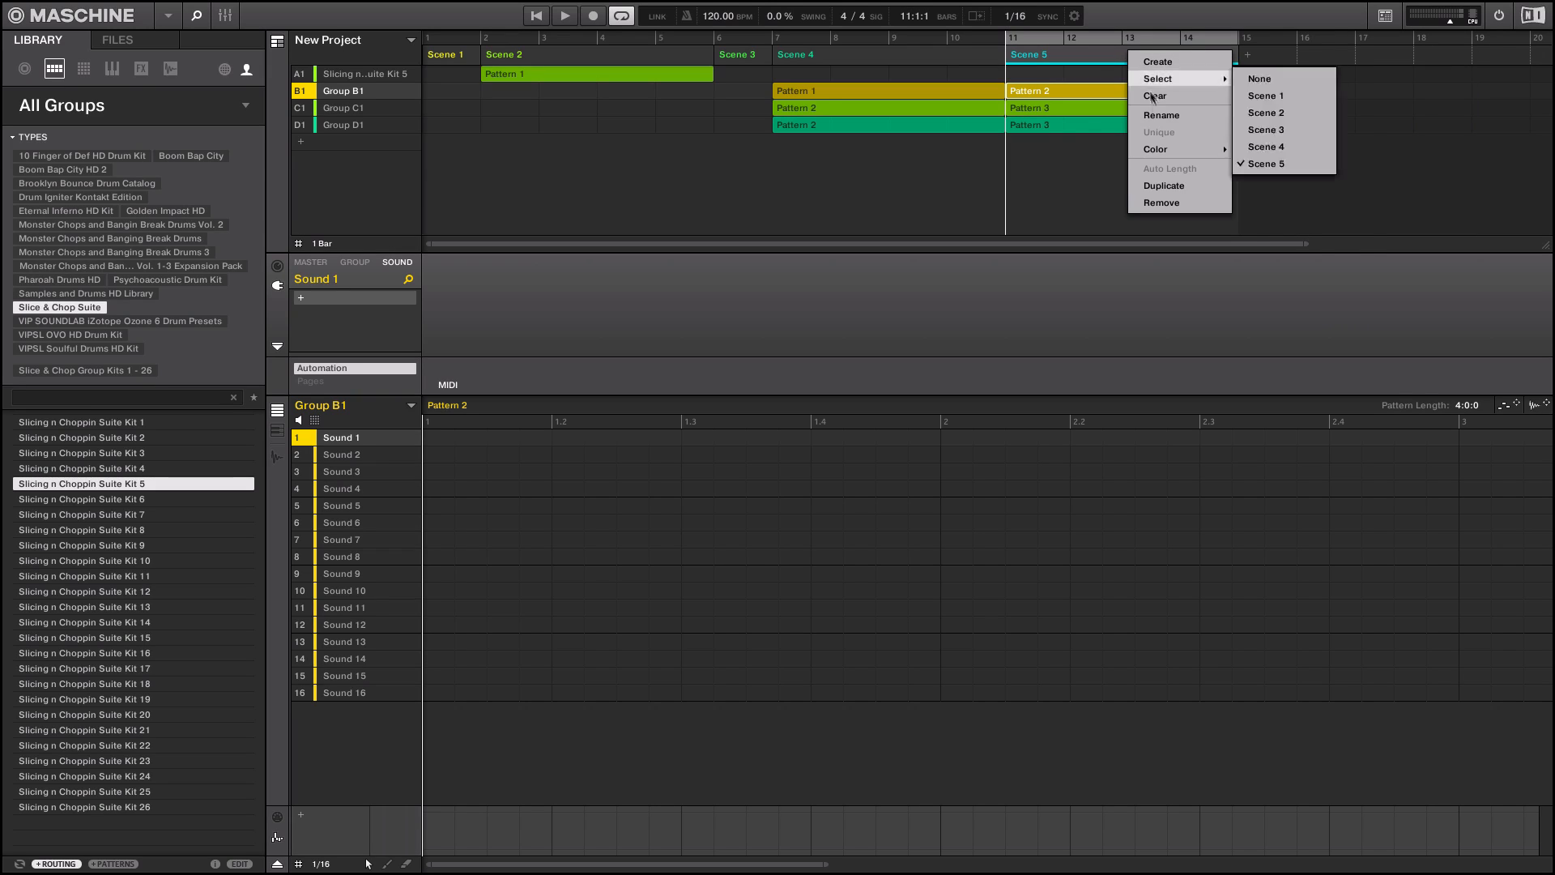
click(1160, 203)
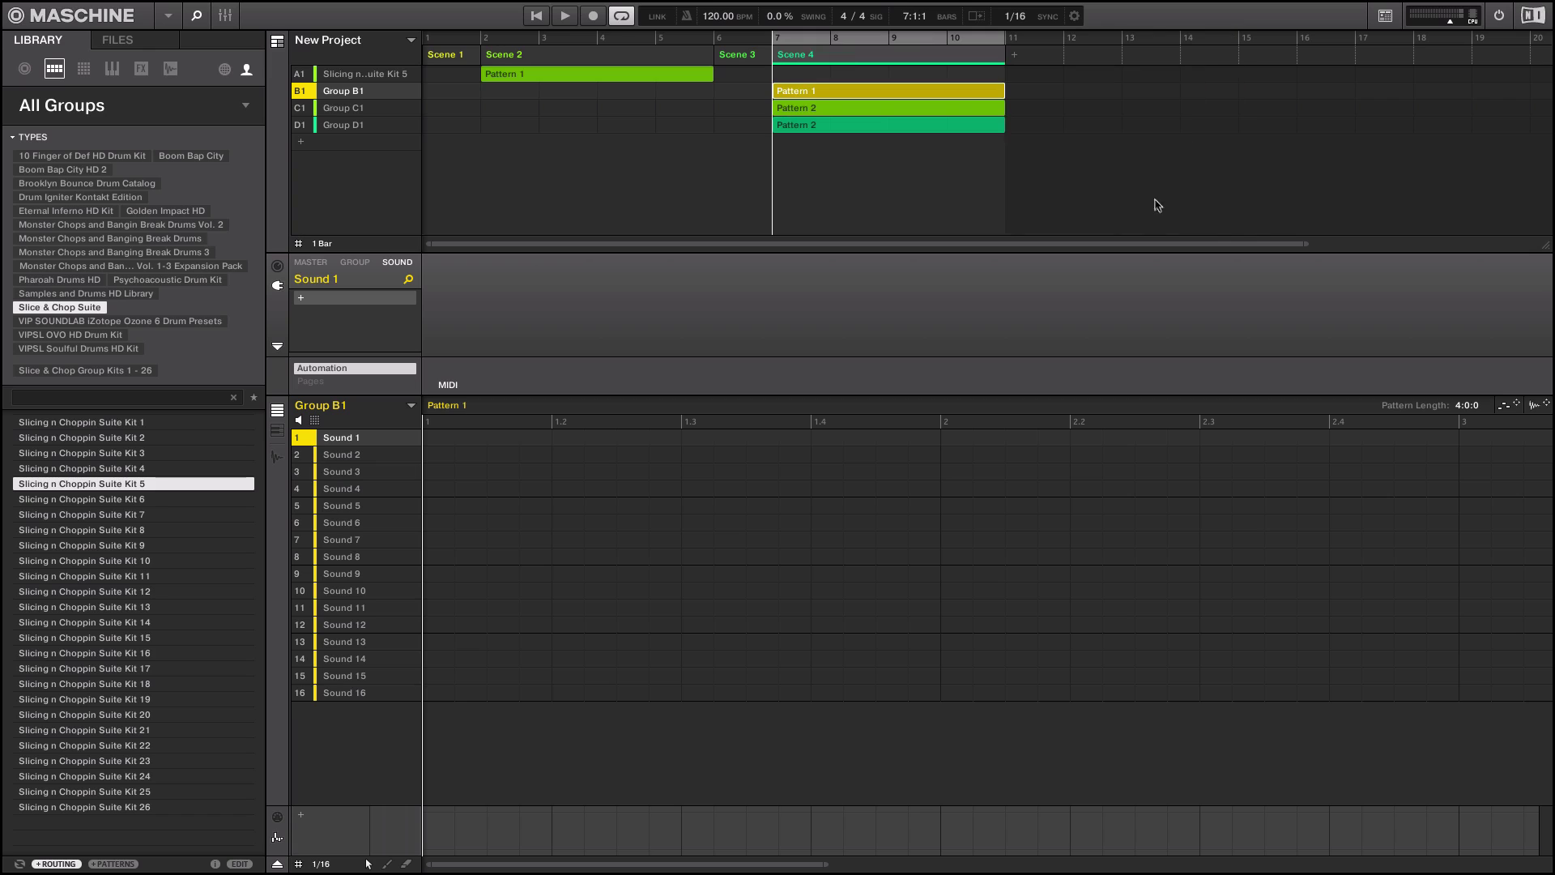
right_click(849, 58)
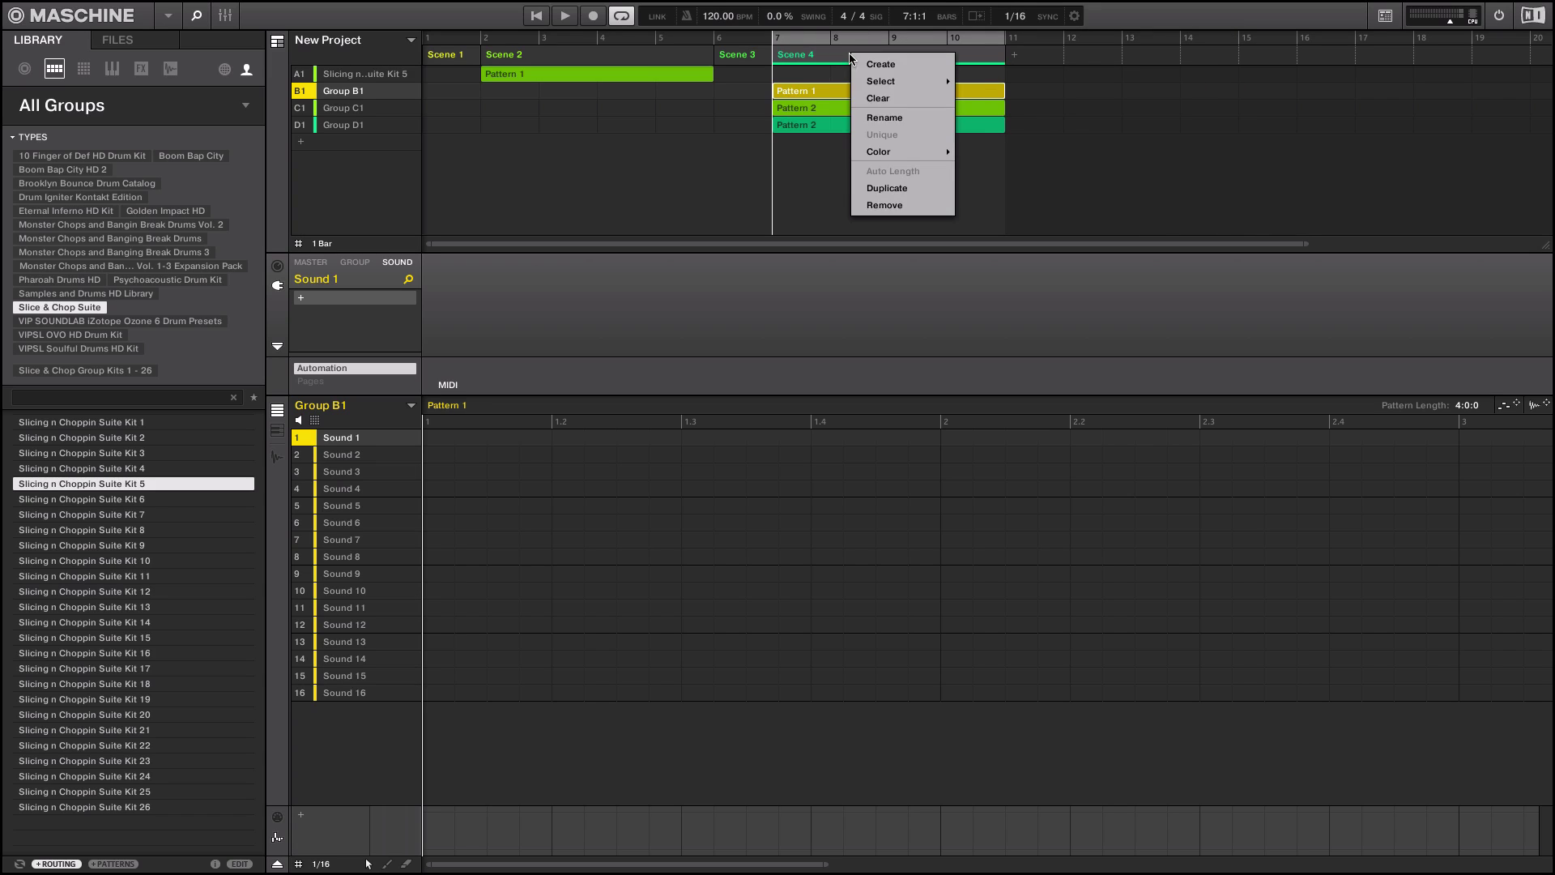
click(882, 205)
right_click(745, 56)
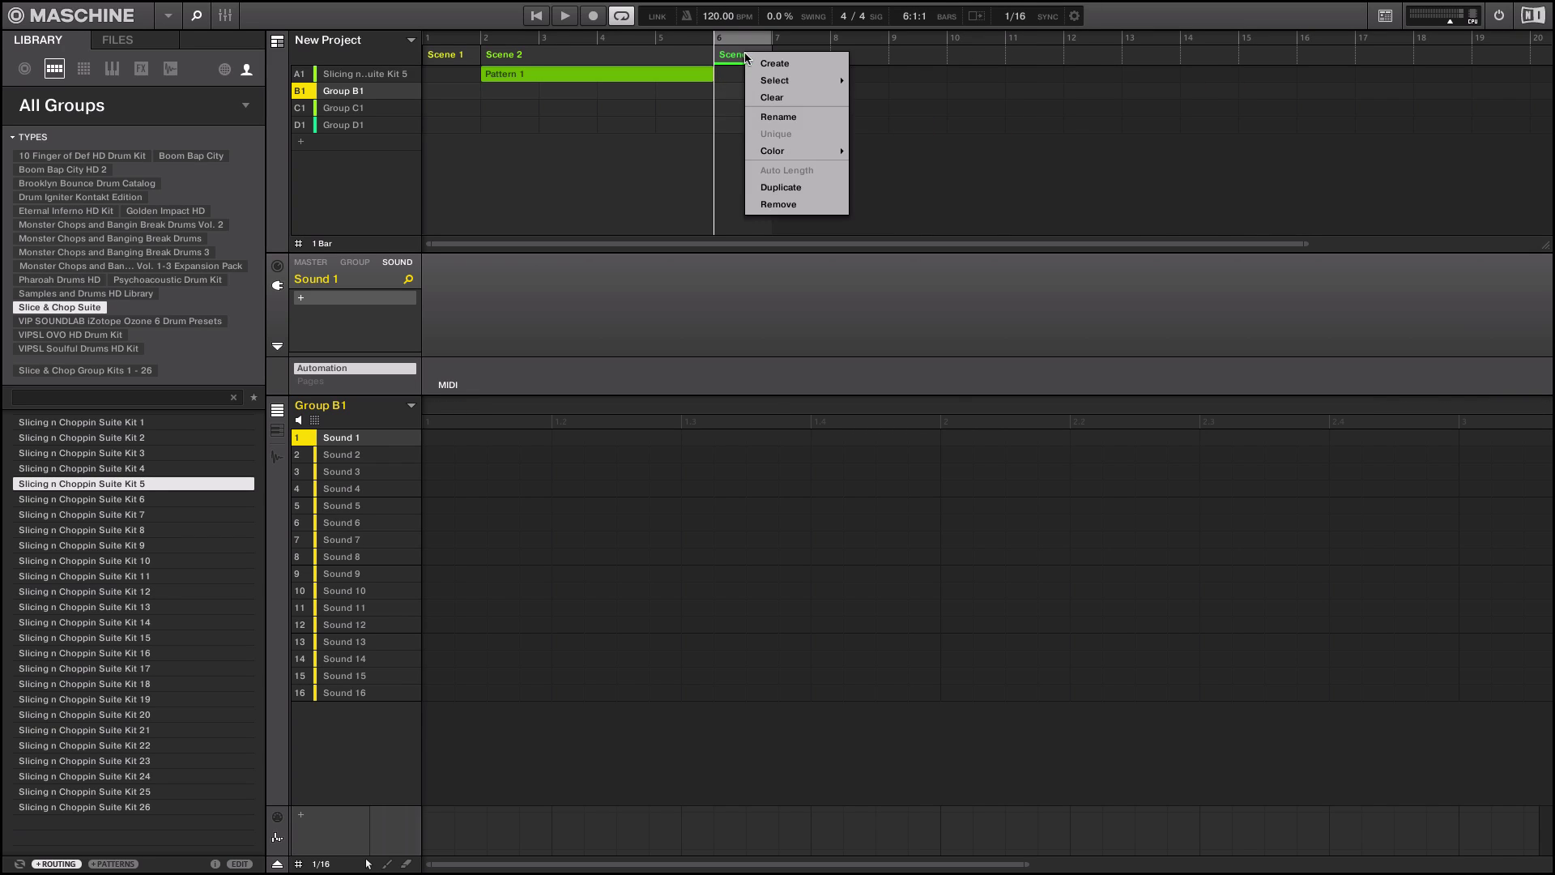
click(793, 206)
right_click(629, 55)
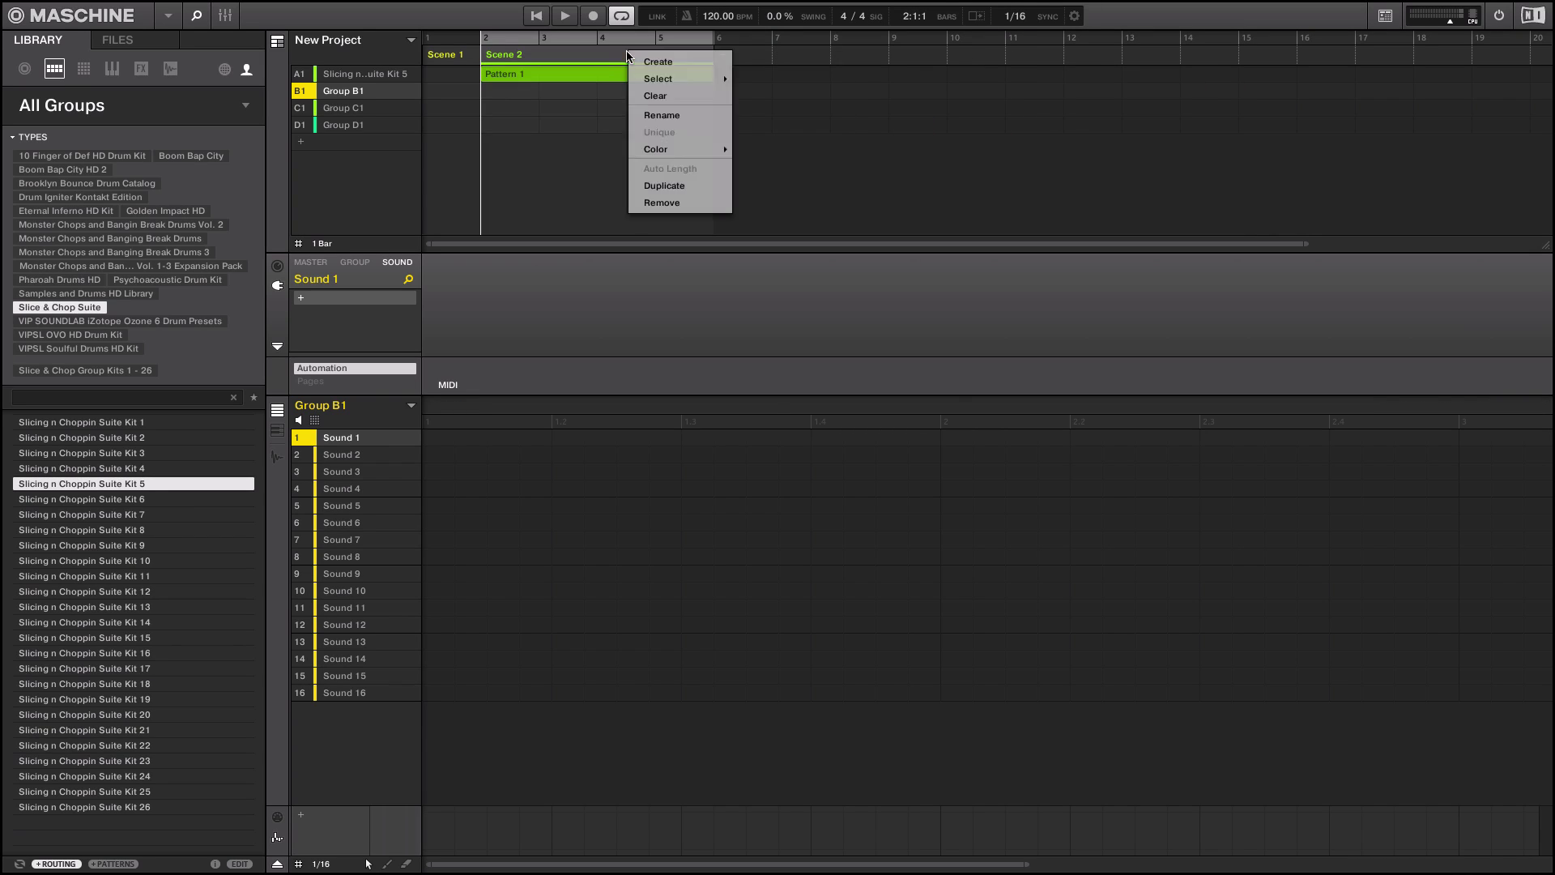
click(659, 204)
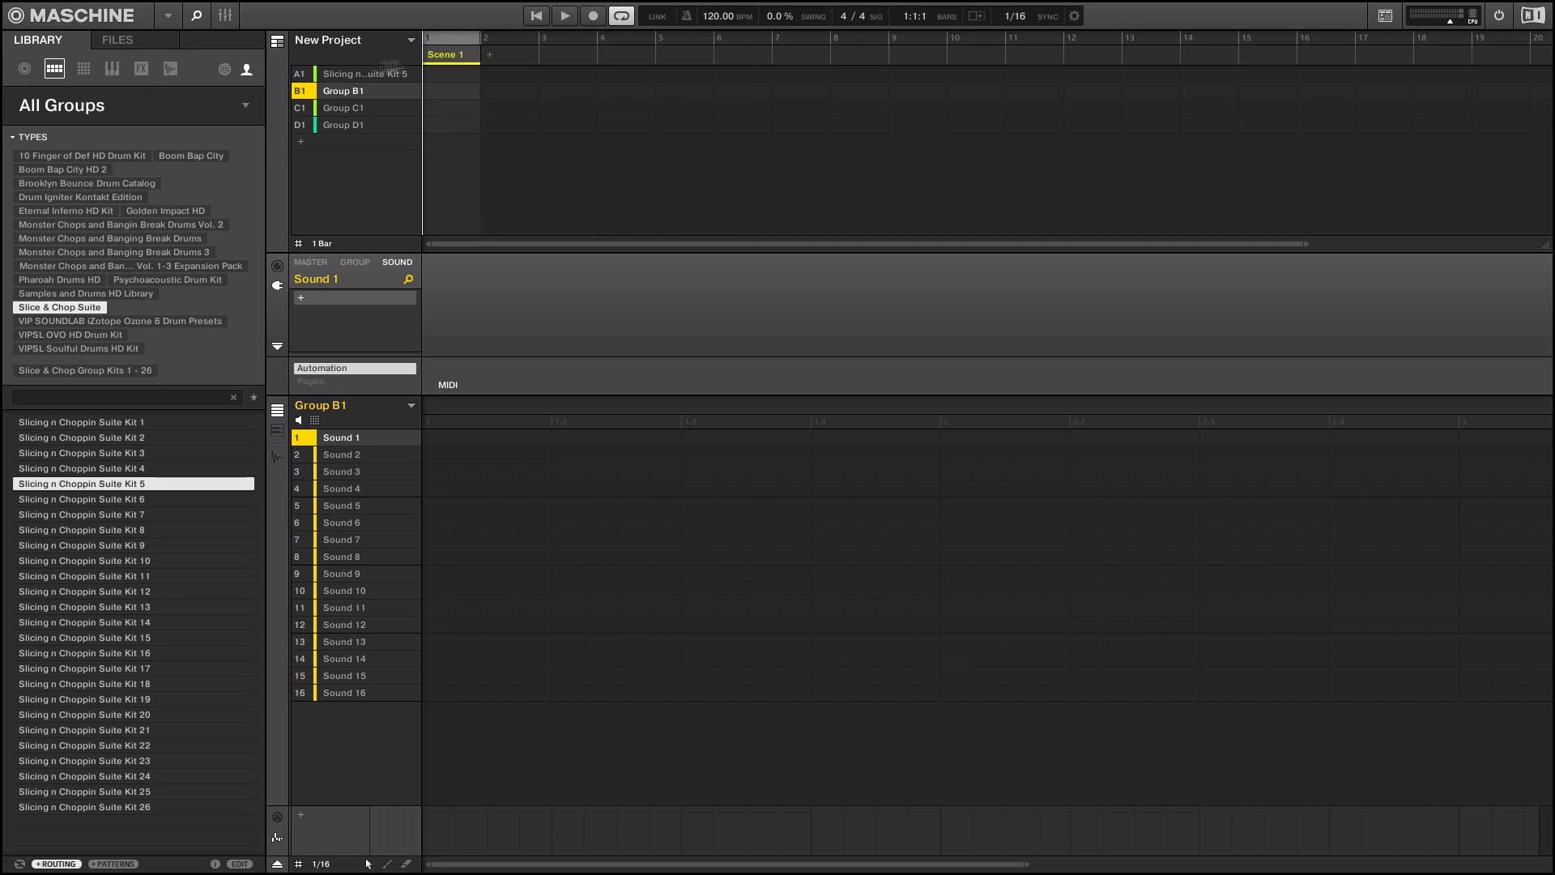
Step: Review the Ideas grid's scenes and D1's Pattern 2, checking Song view still holds only Scene 1
click(276, 45)
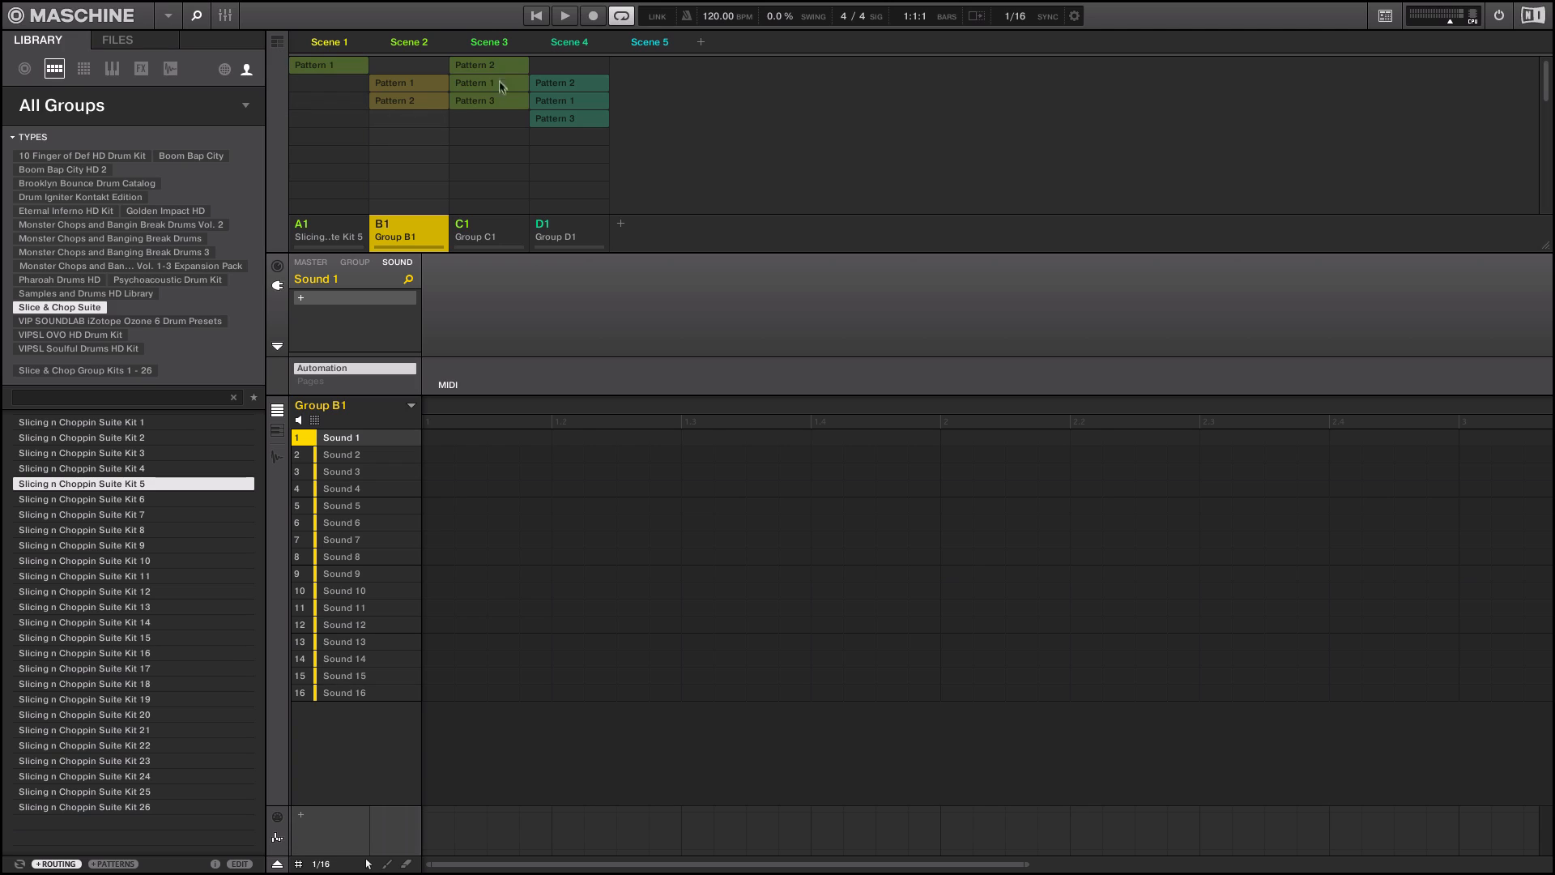
click(570, 81)
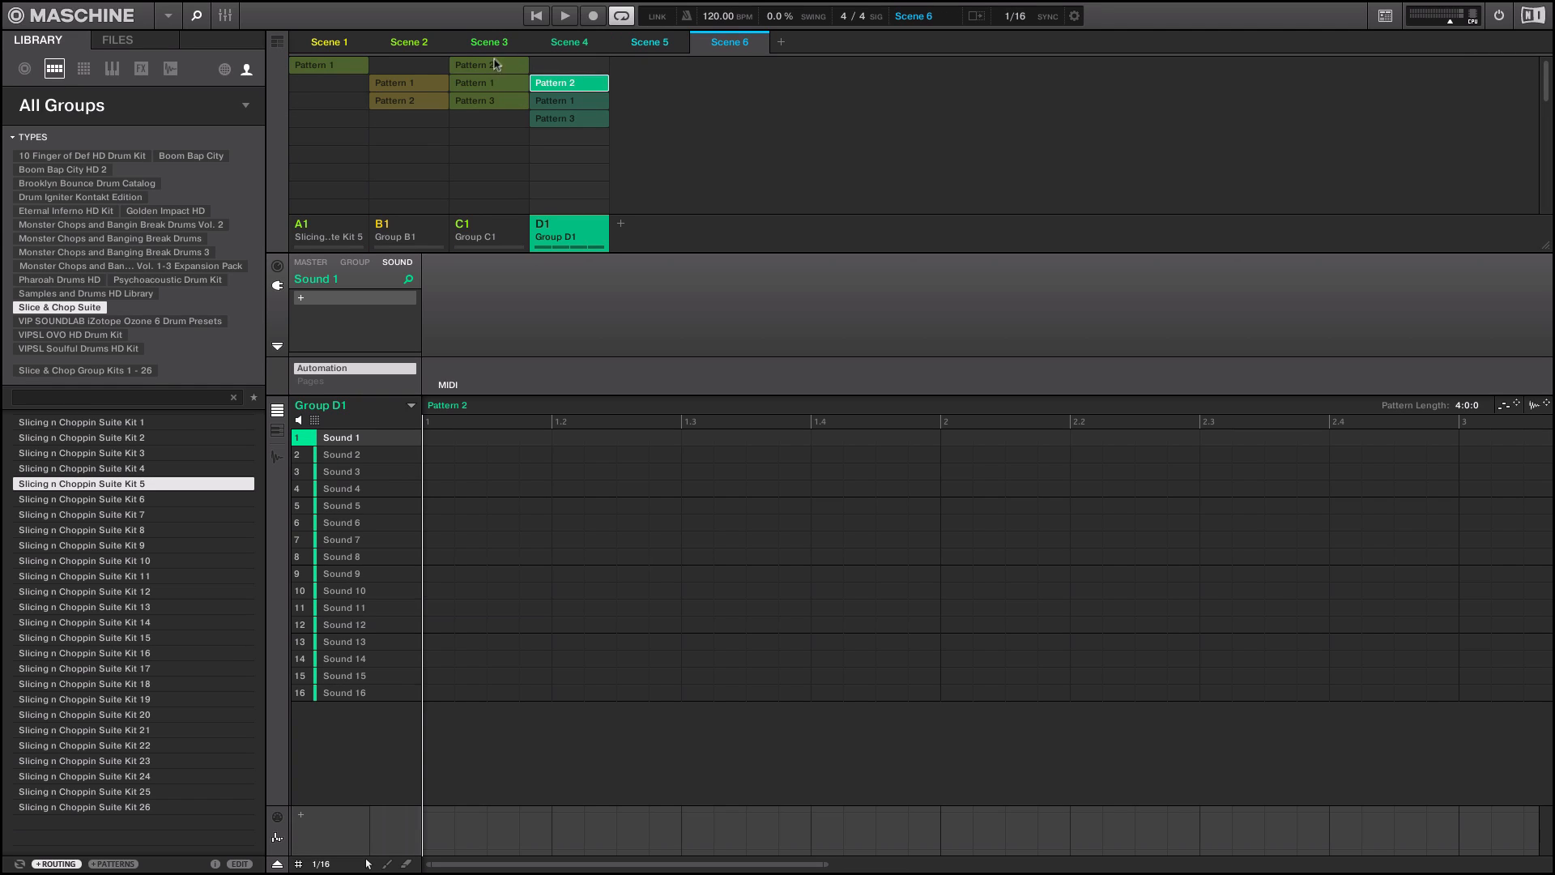
click(645, 42)
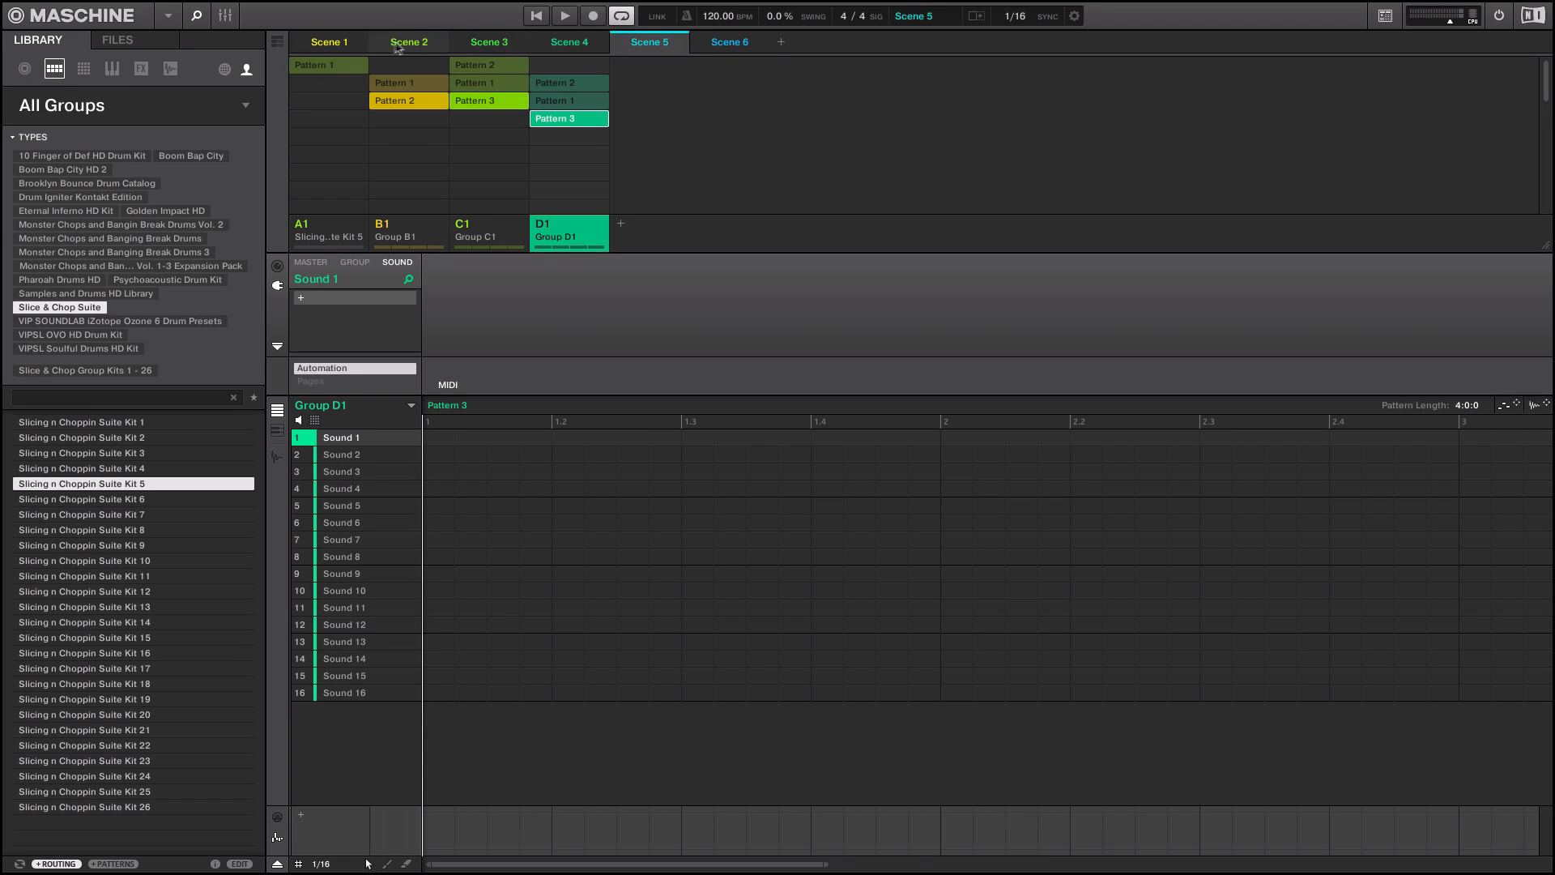
click(328, 42)
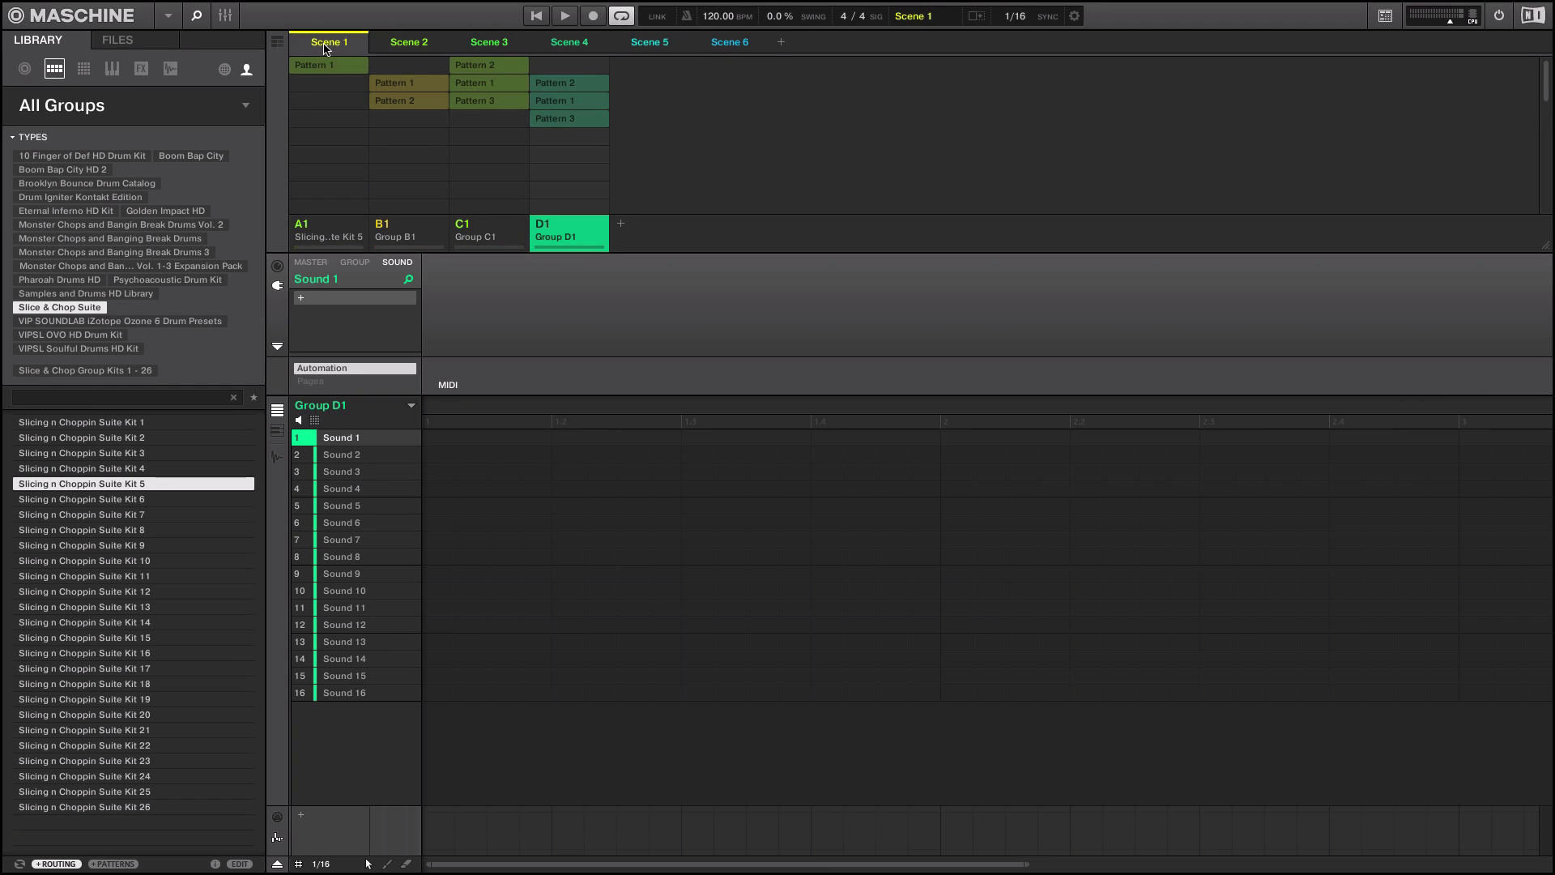
click(277, 44)
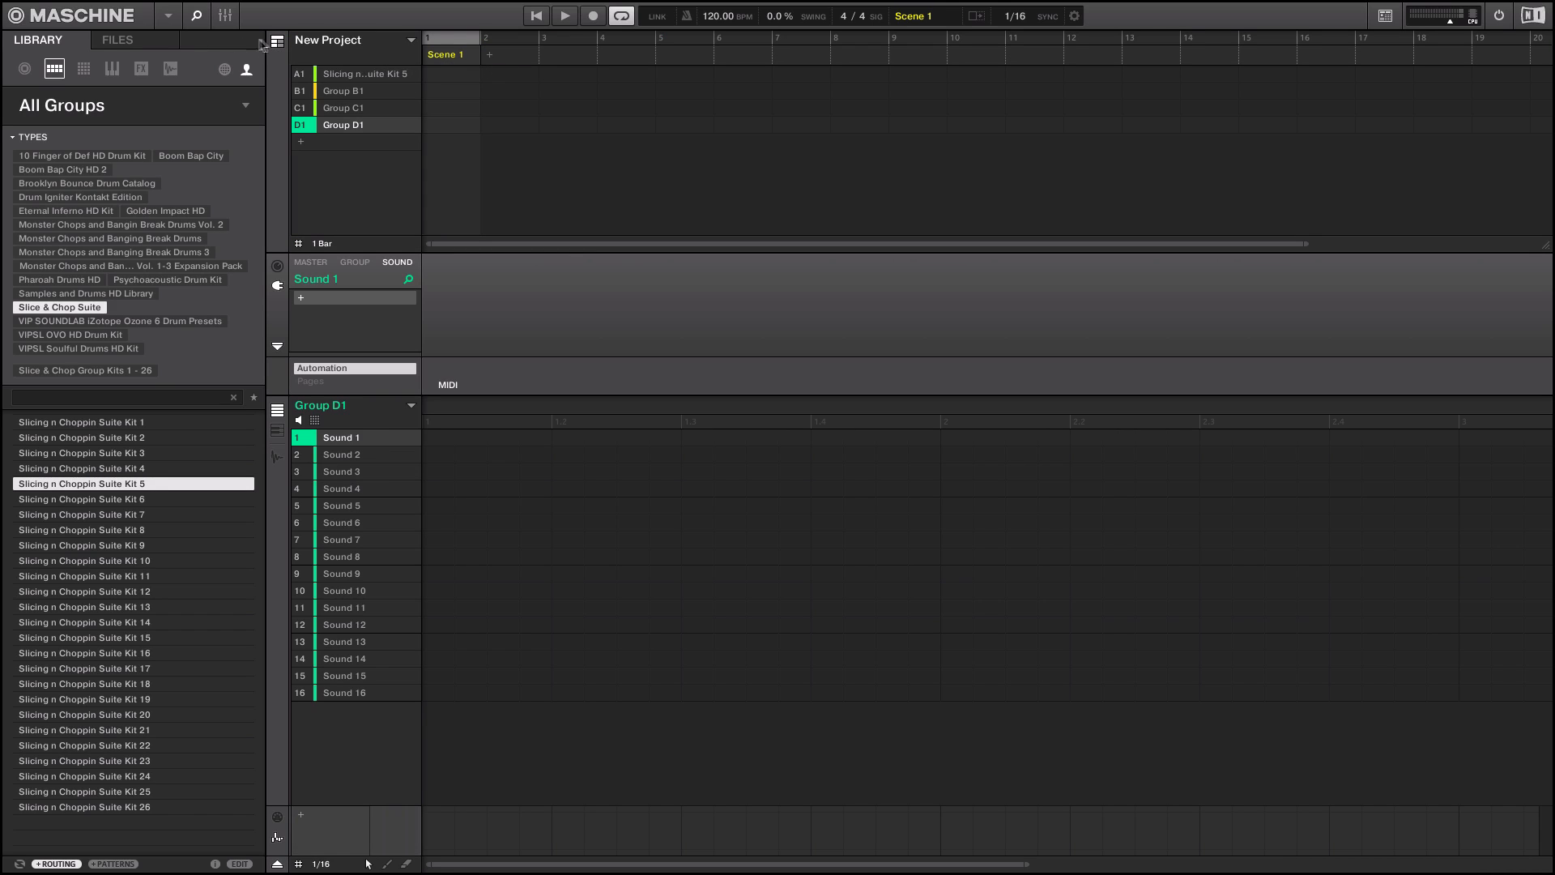
click(278, 43)
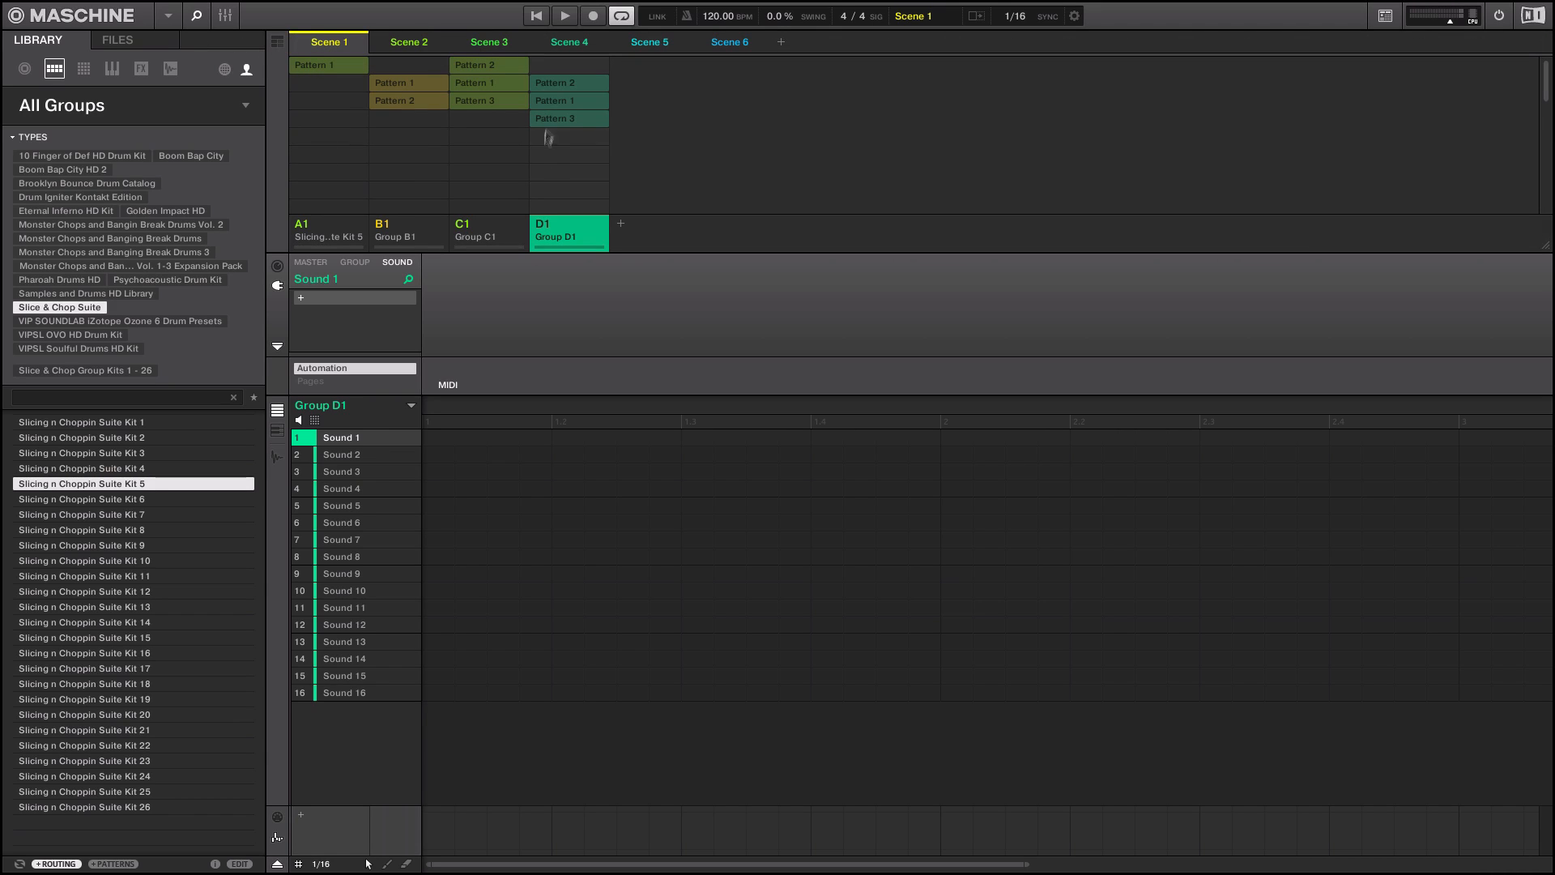
Step: Delete groups D1 and C1 with their patterns, then bring up the Delete option for B1
right_click(578, 233)
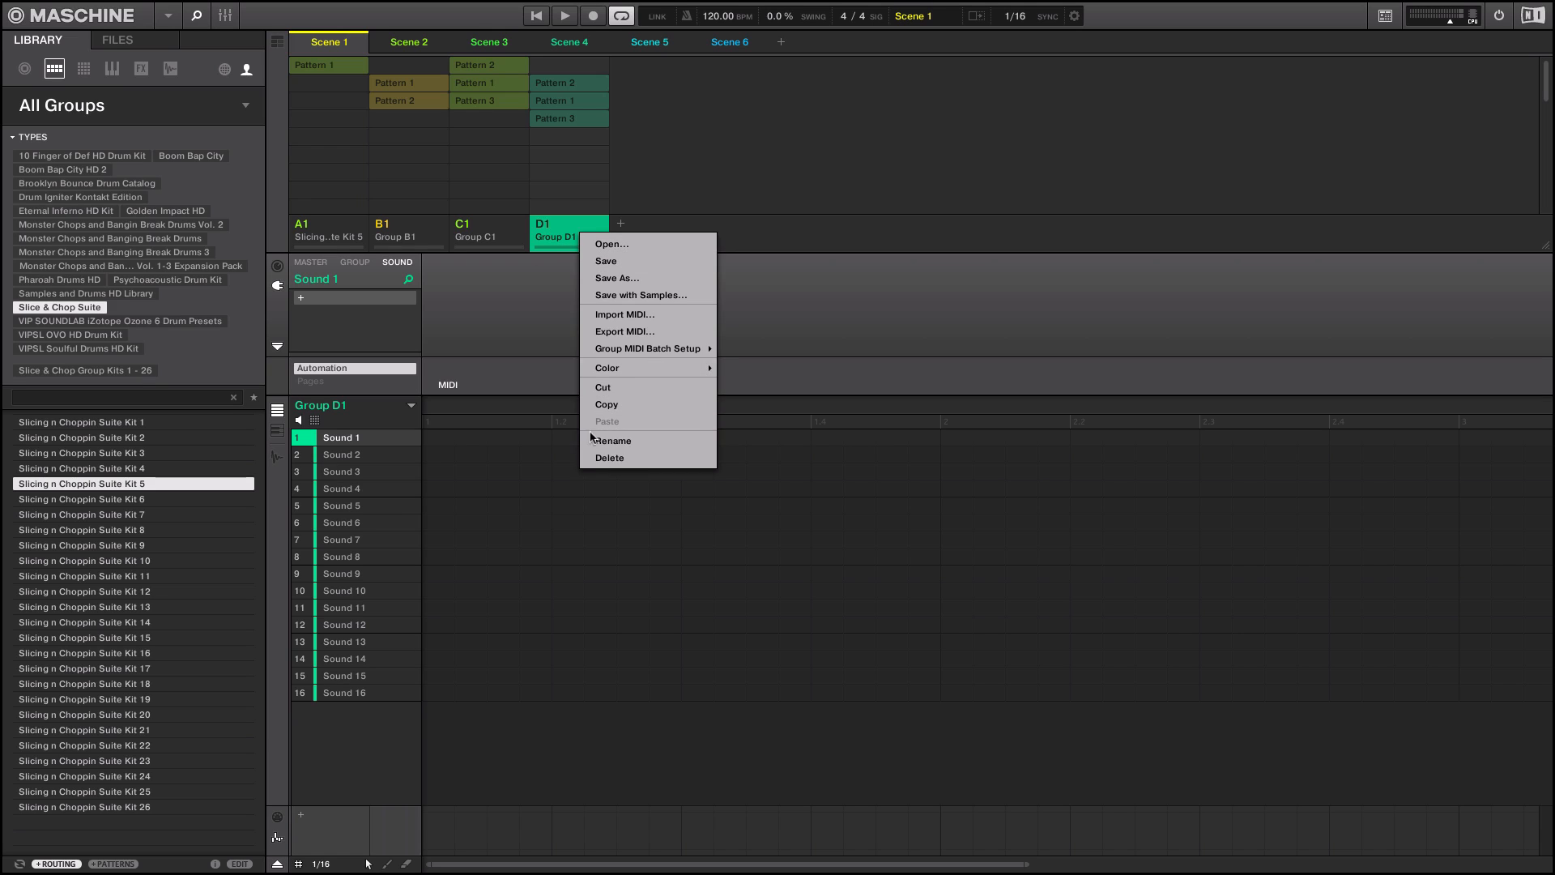
click(609, 457)
right_click(503, 226)
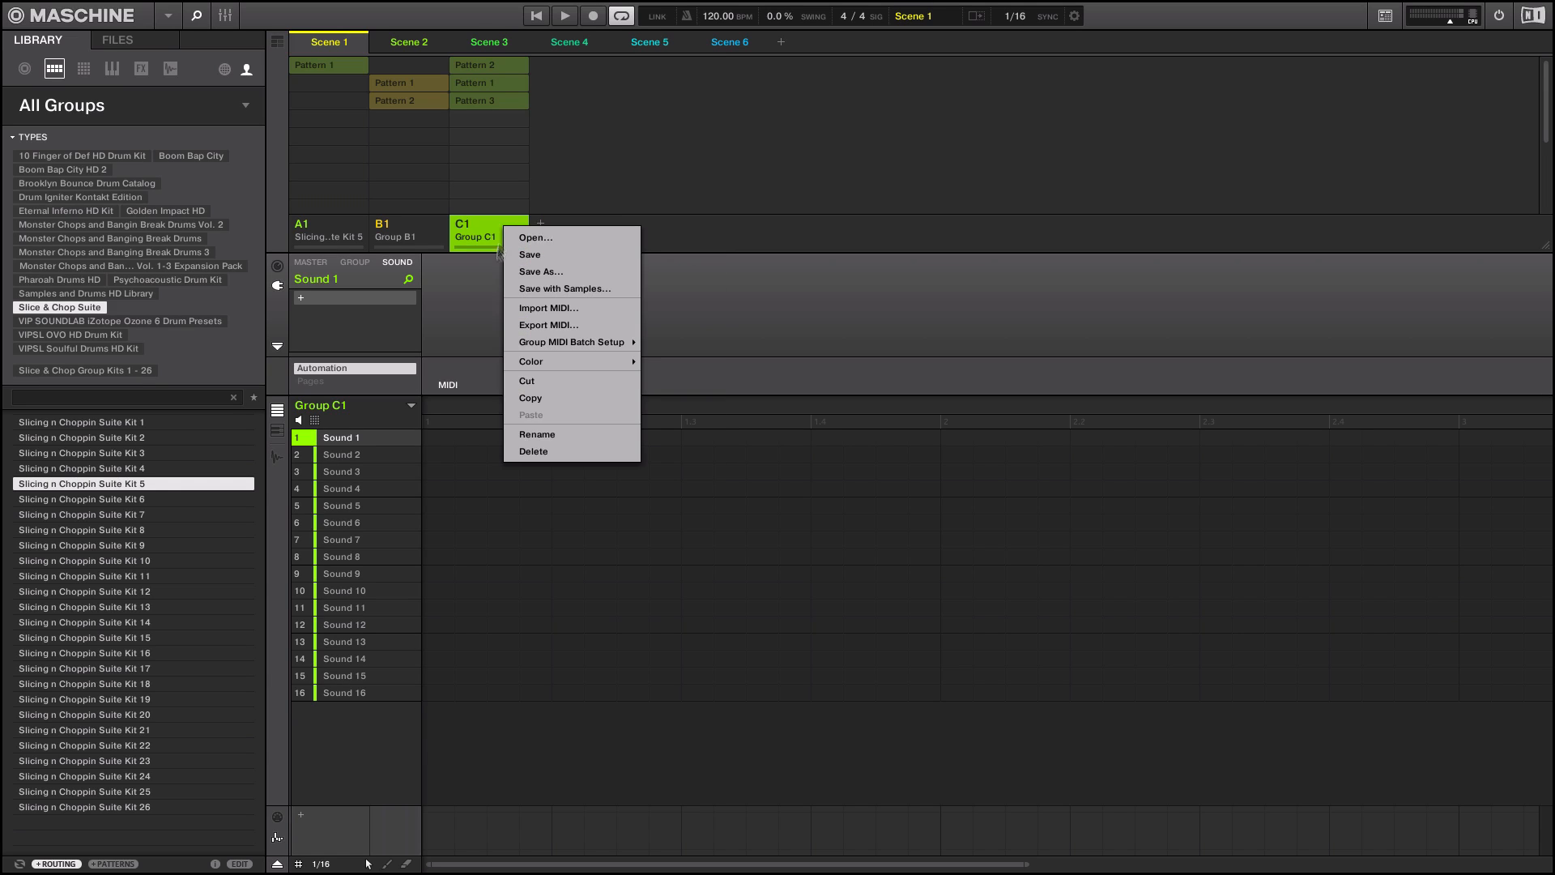
click(534, 452)
right_click(413, 224)
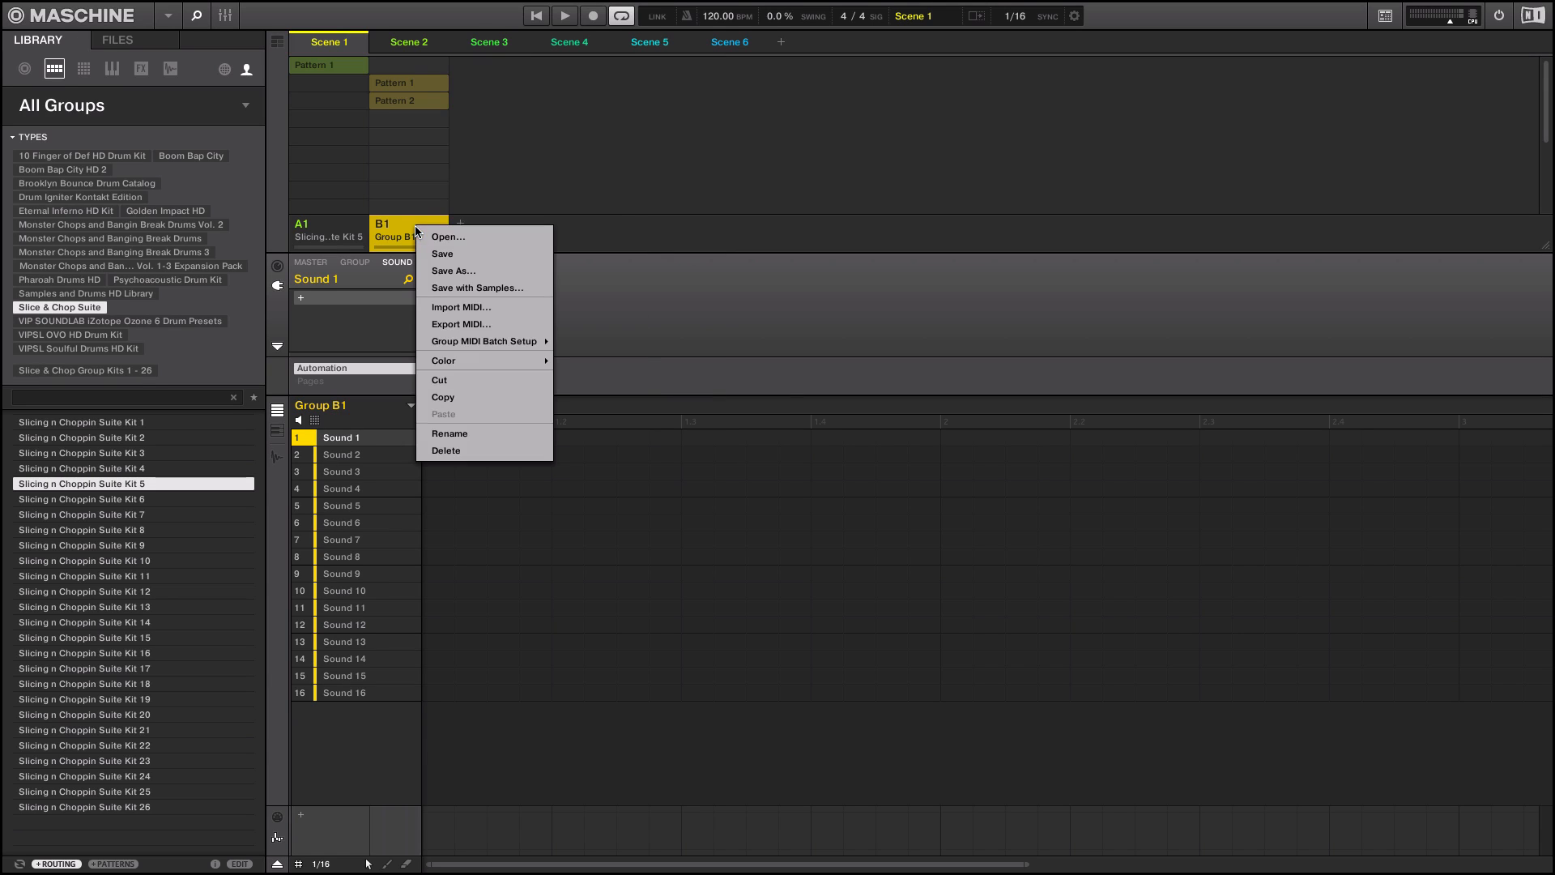
Step: Finish deleting group B1, then delete Scenes 6 and 5 from the ideas view
click(443, 451)
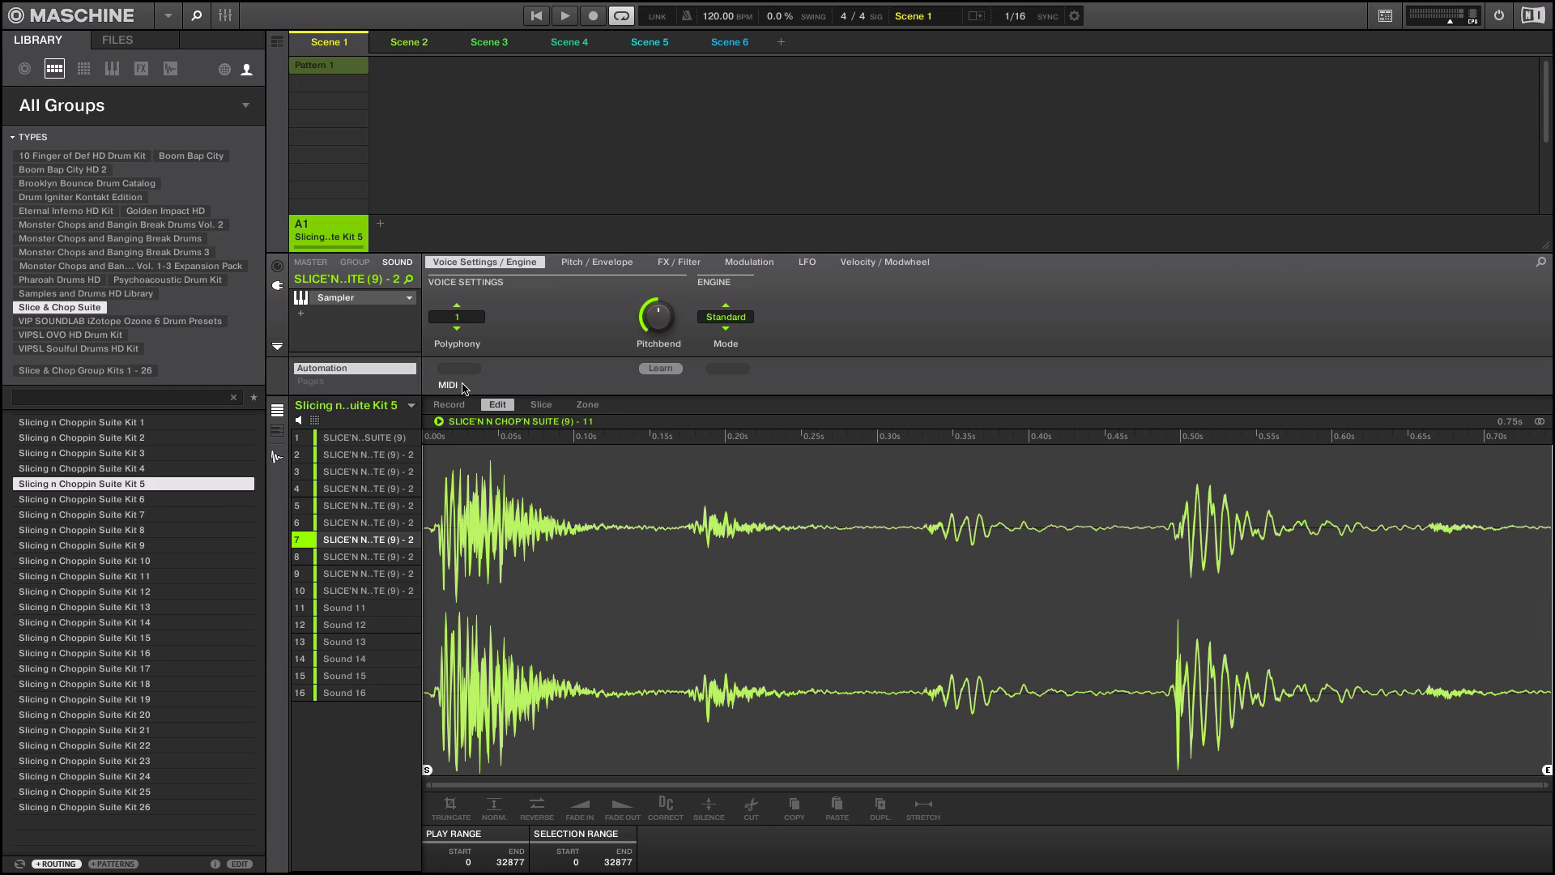
click(731, 49)
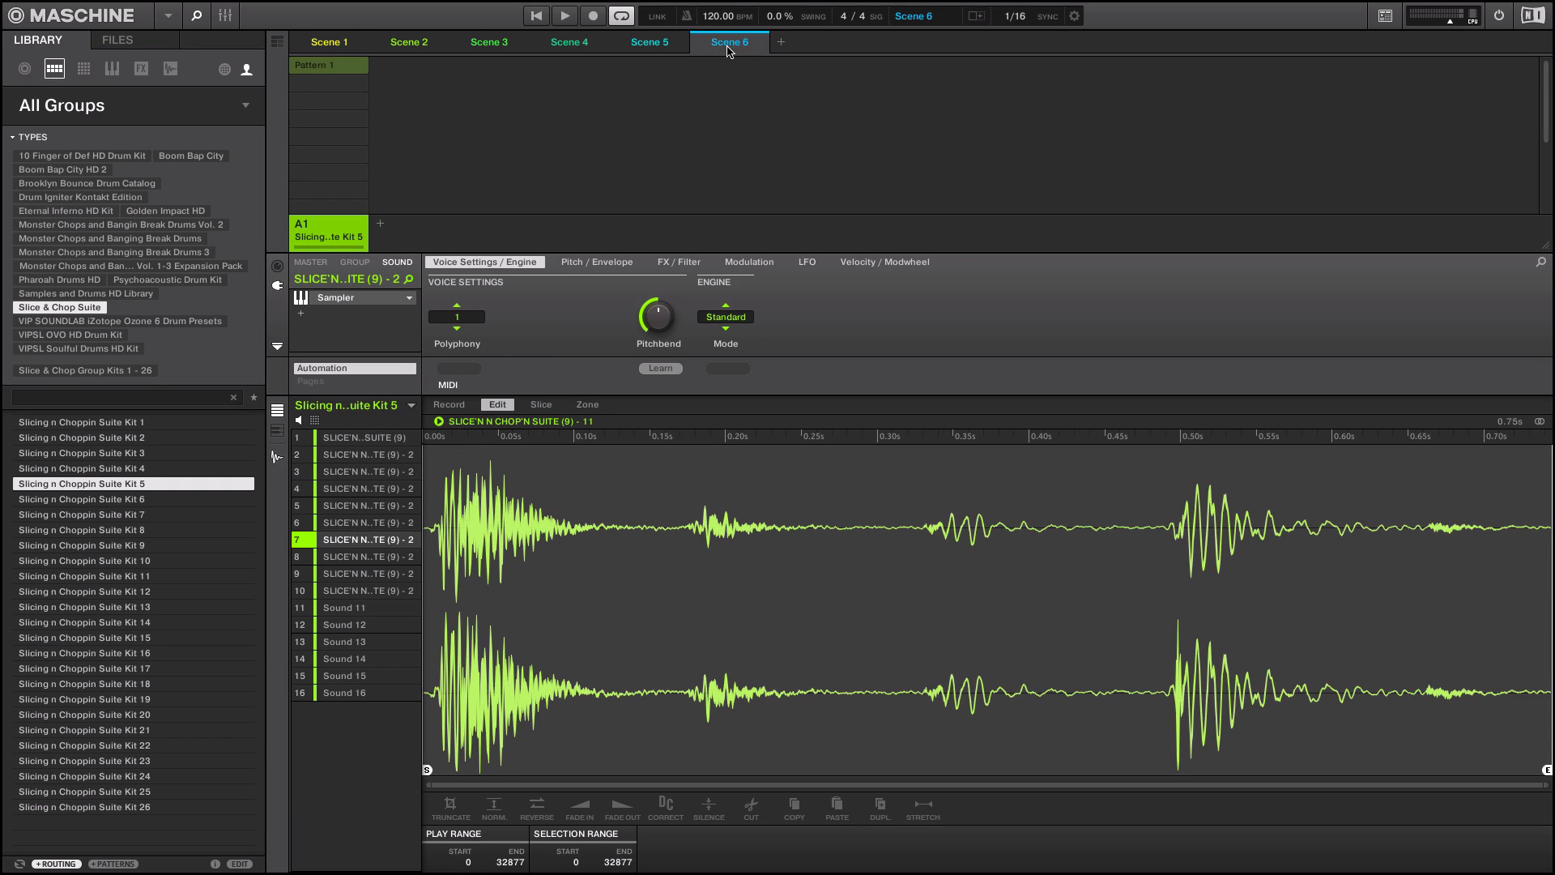
right_click(731, 49)
click(763, 184)
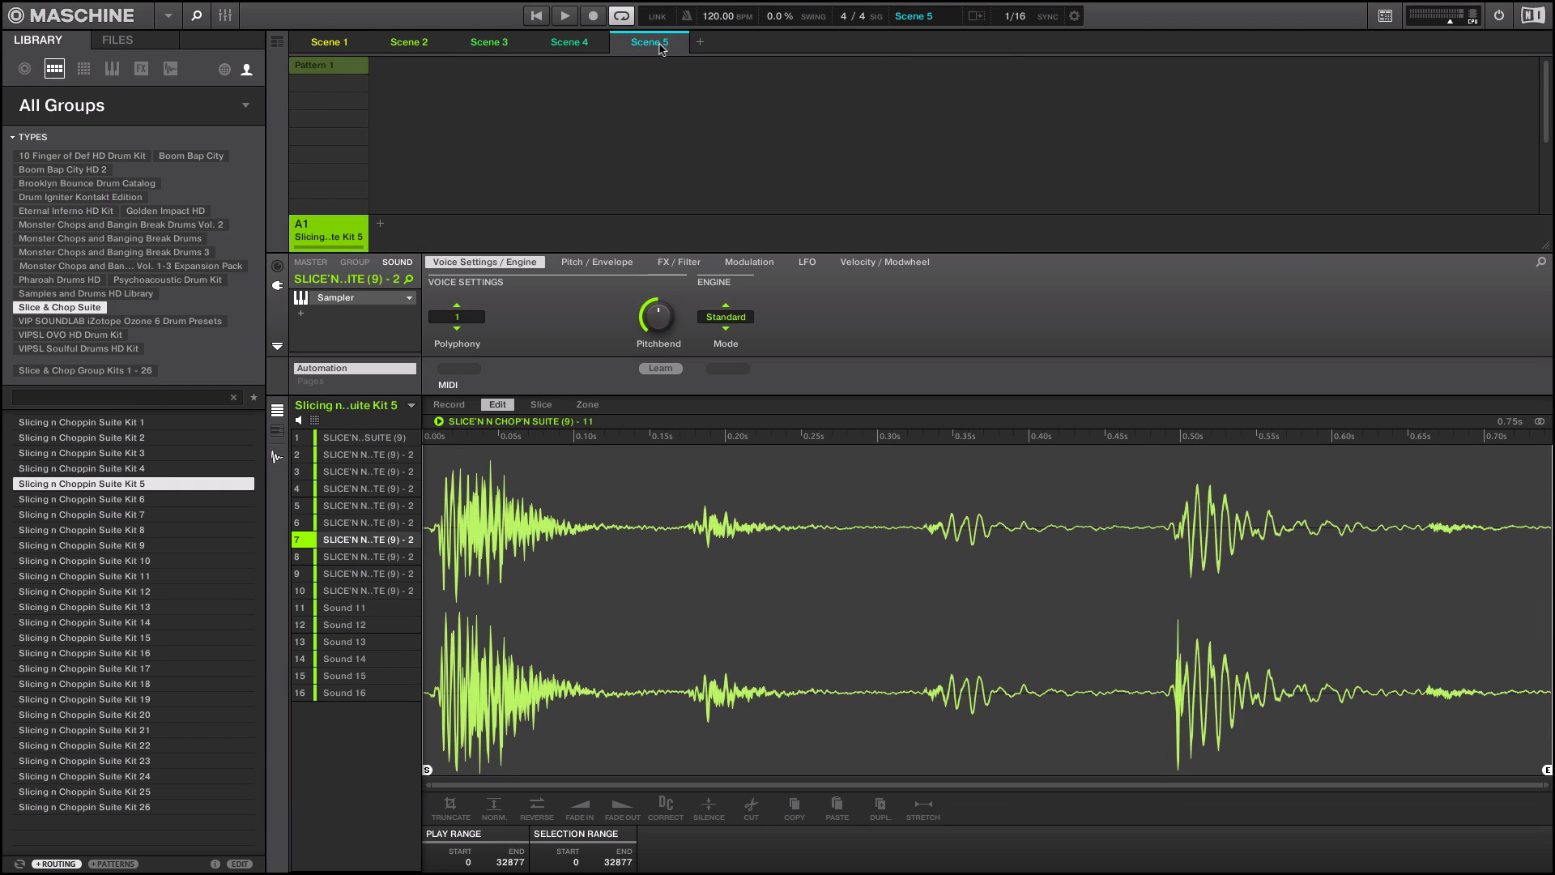
right_click(660, 49)
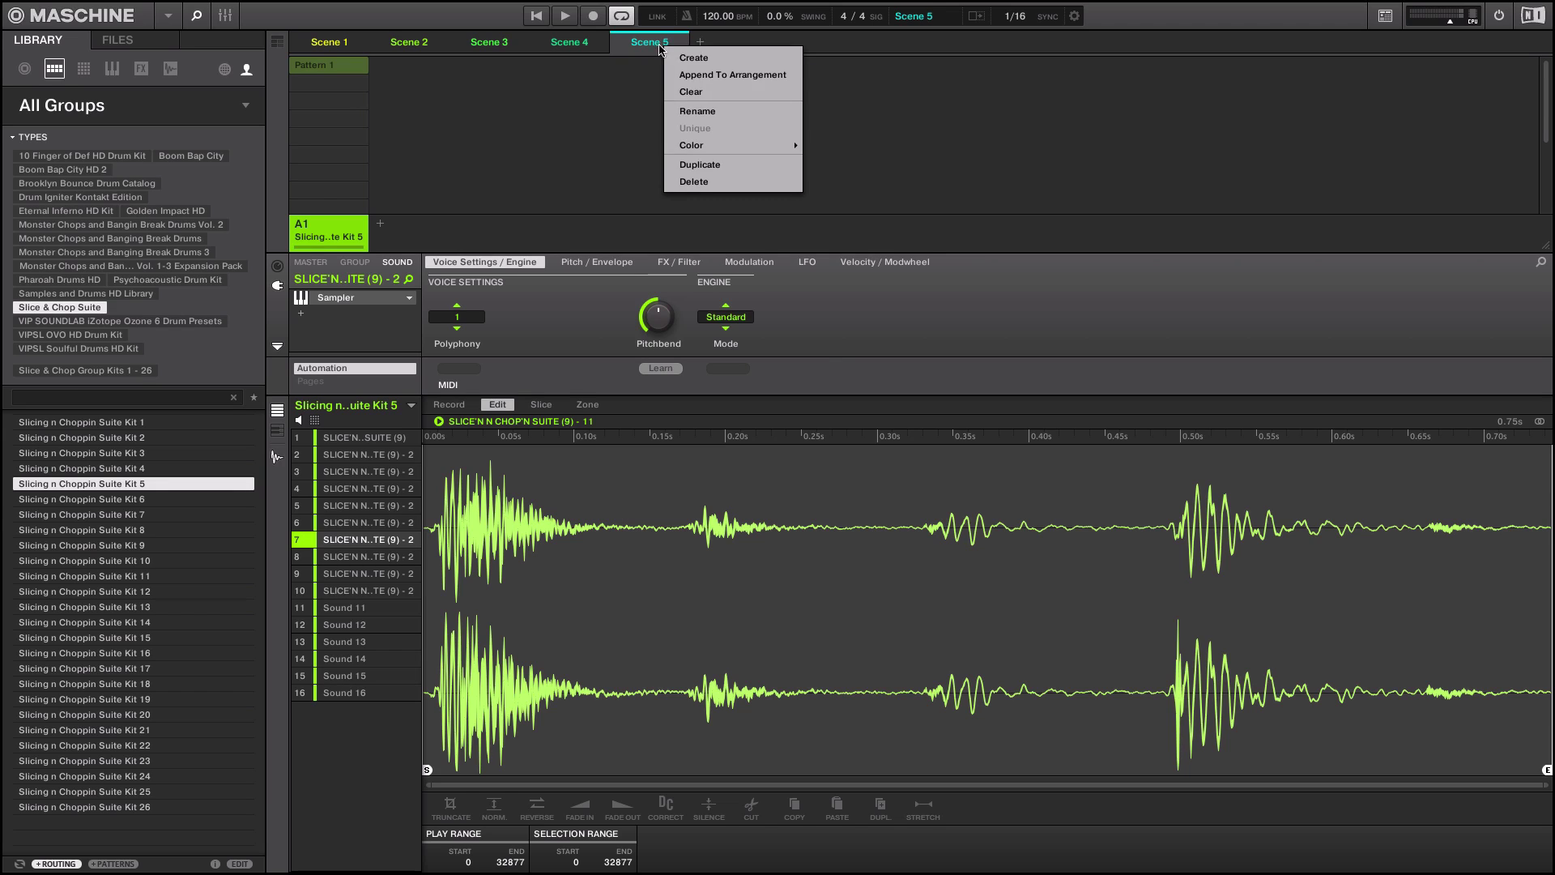
click(687, 177)
Step: Delete Scenes 4, 3 and 2 so only Scene 1 remains
right_click(572, 48)
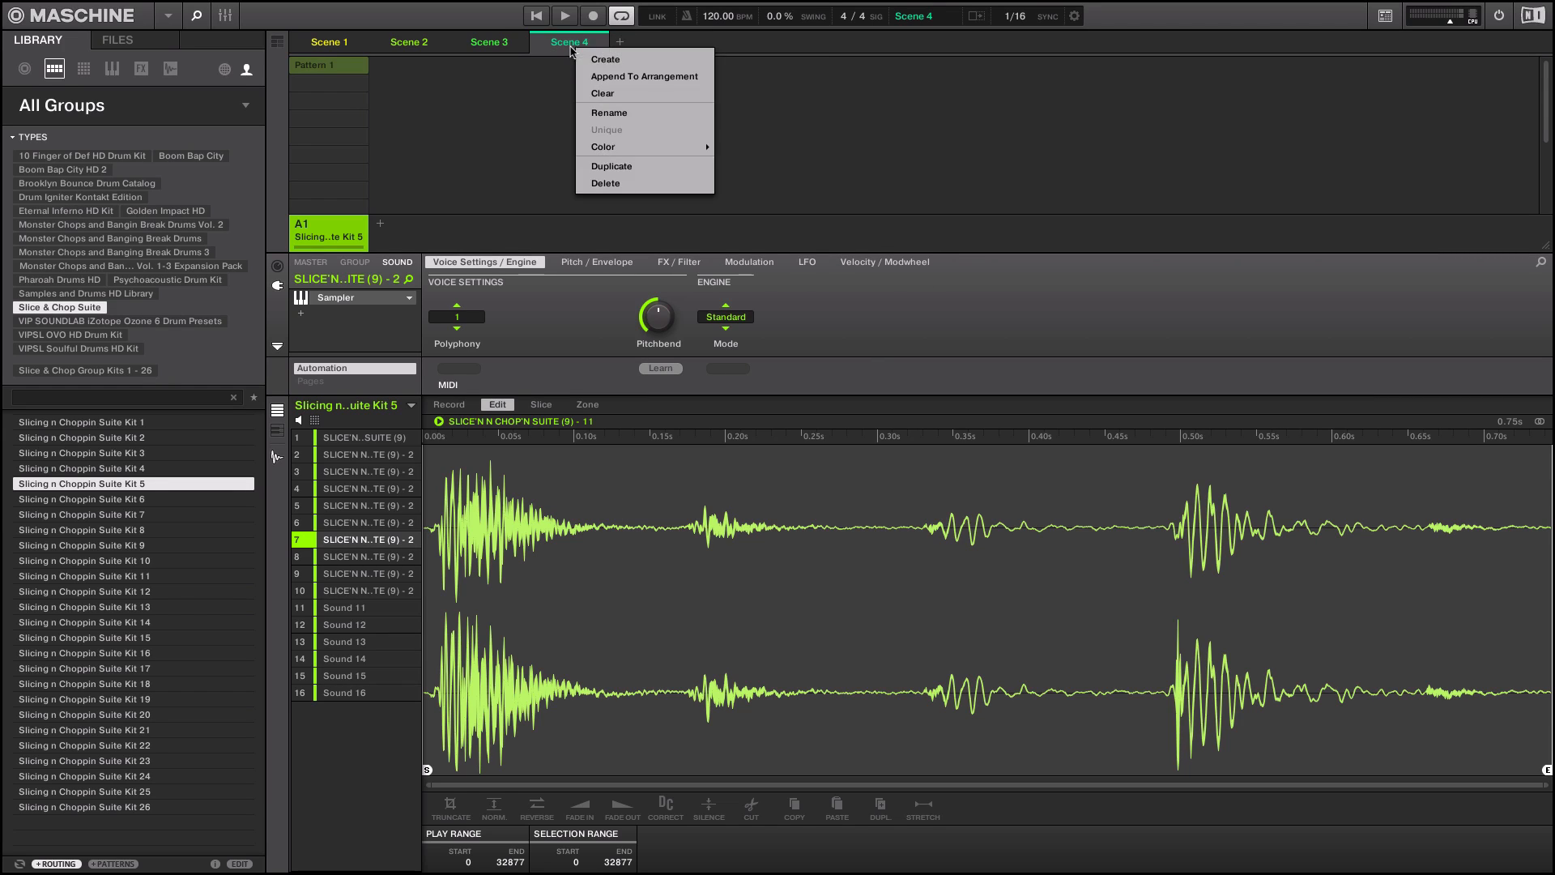
click(608, 183)
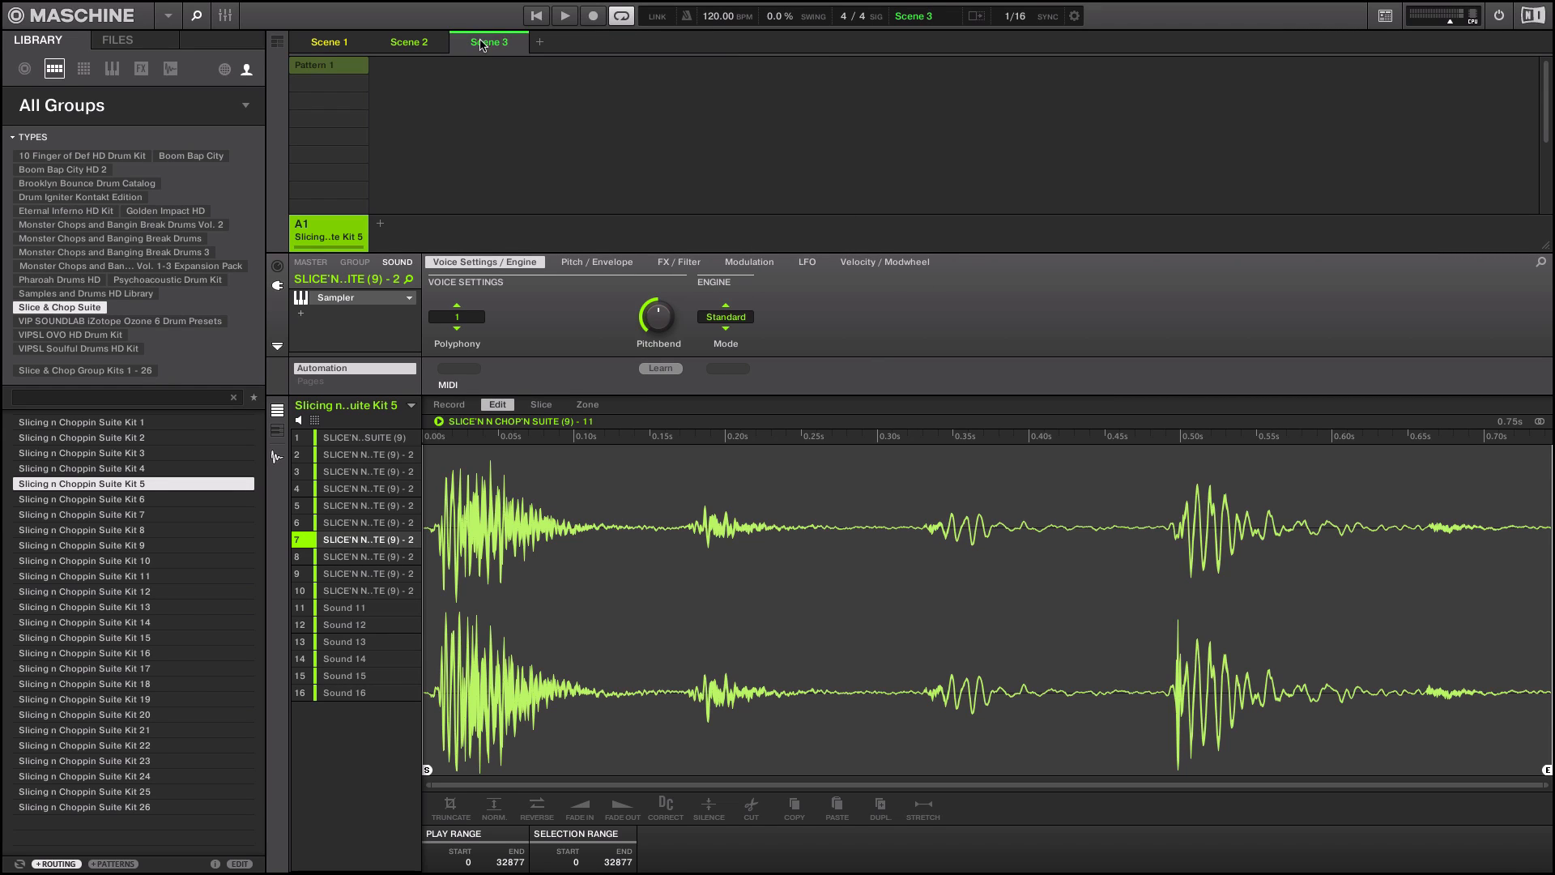
right_click(483, 45)
click(518, 182)
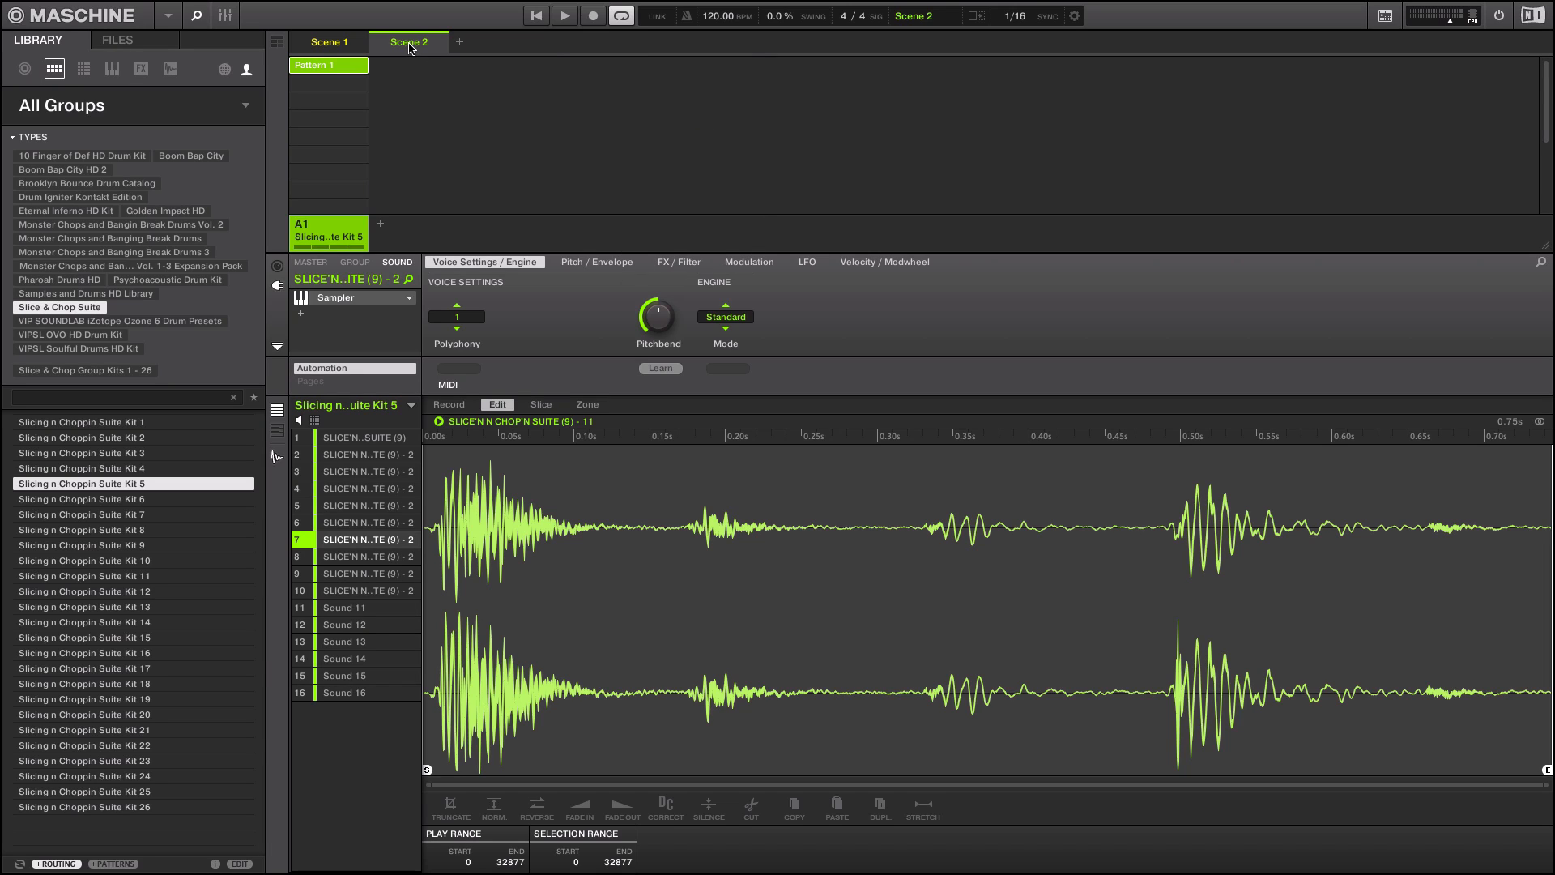
right_click(410, 50)
click(448, 185)
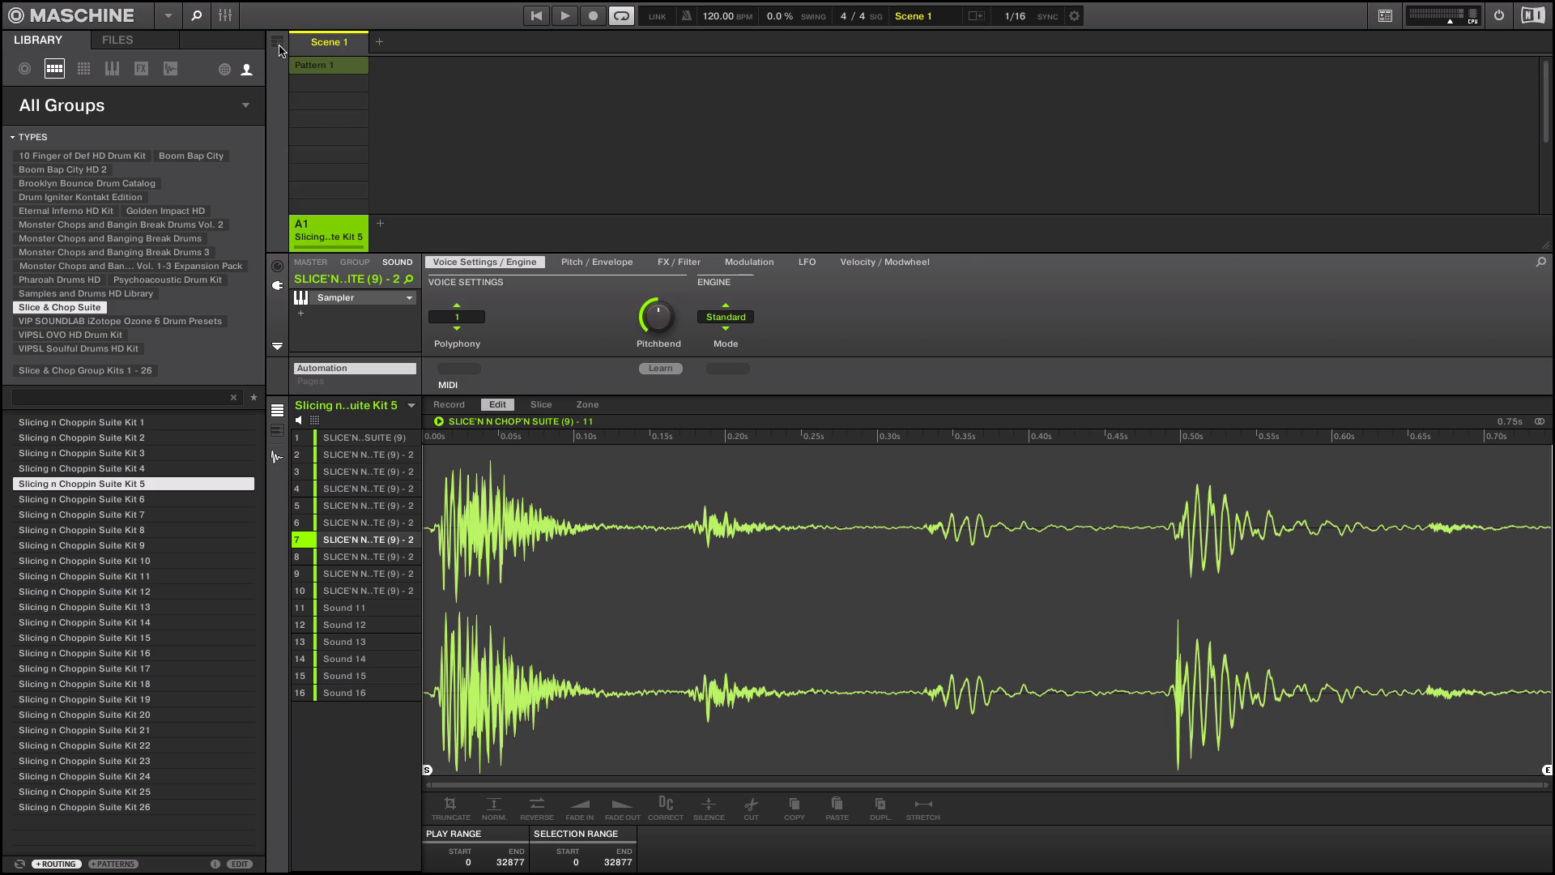
click(279, 49)
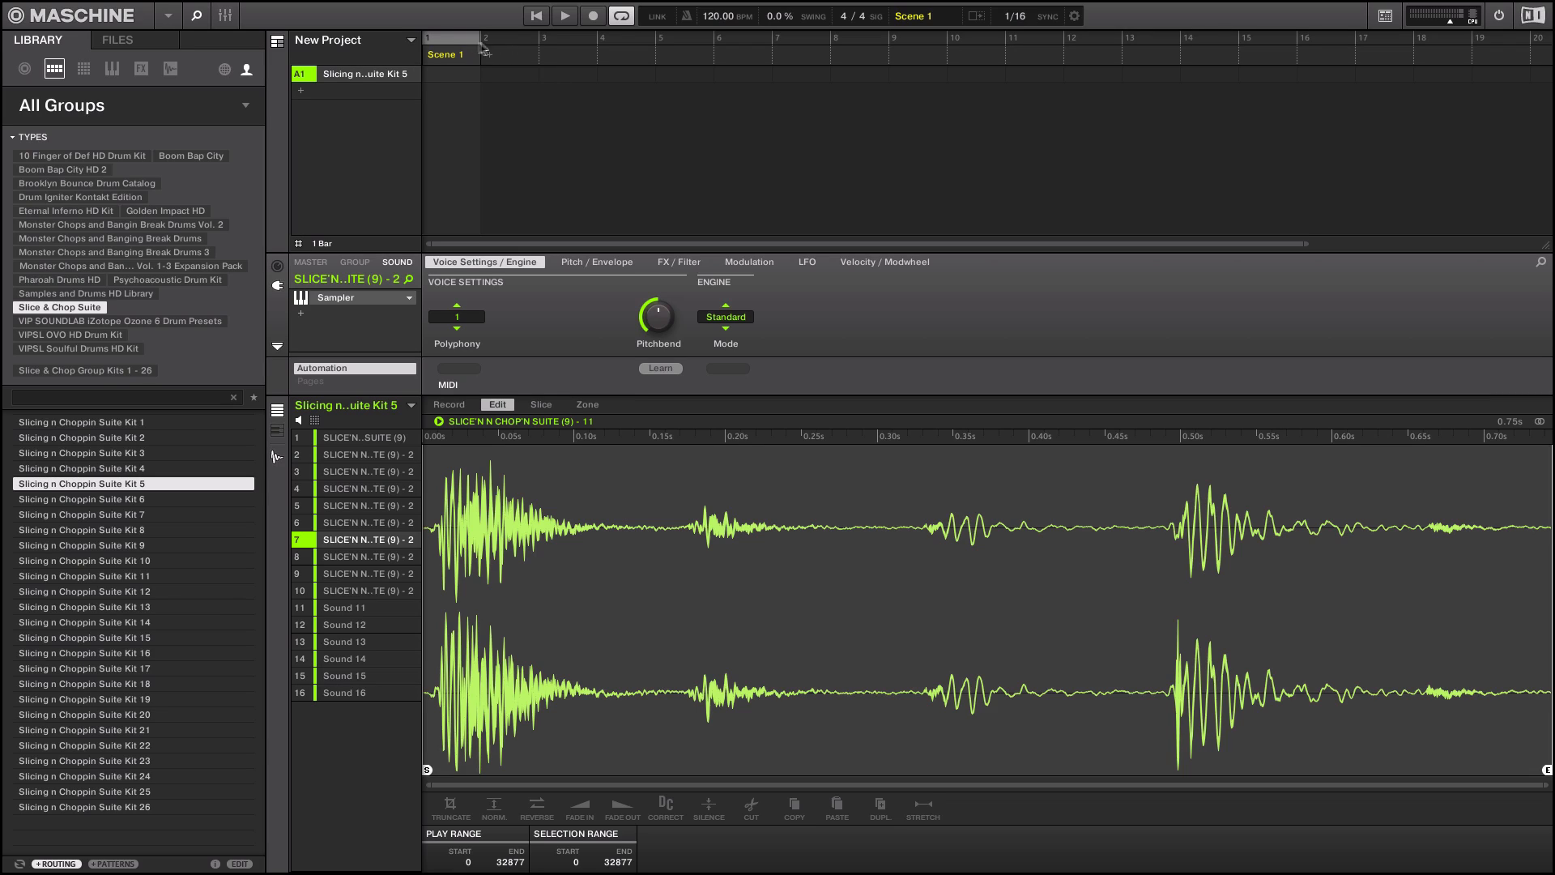
drag(480, 40, 715, 40)
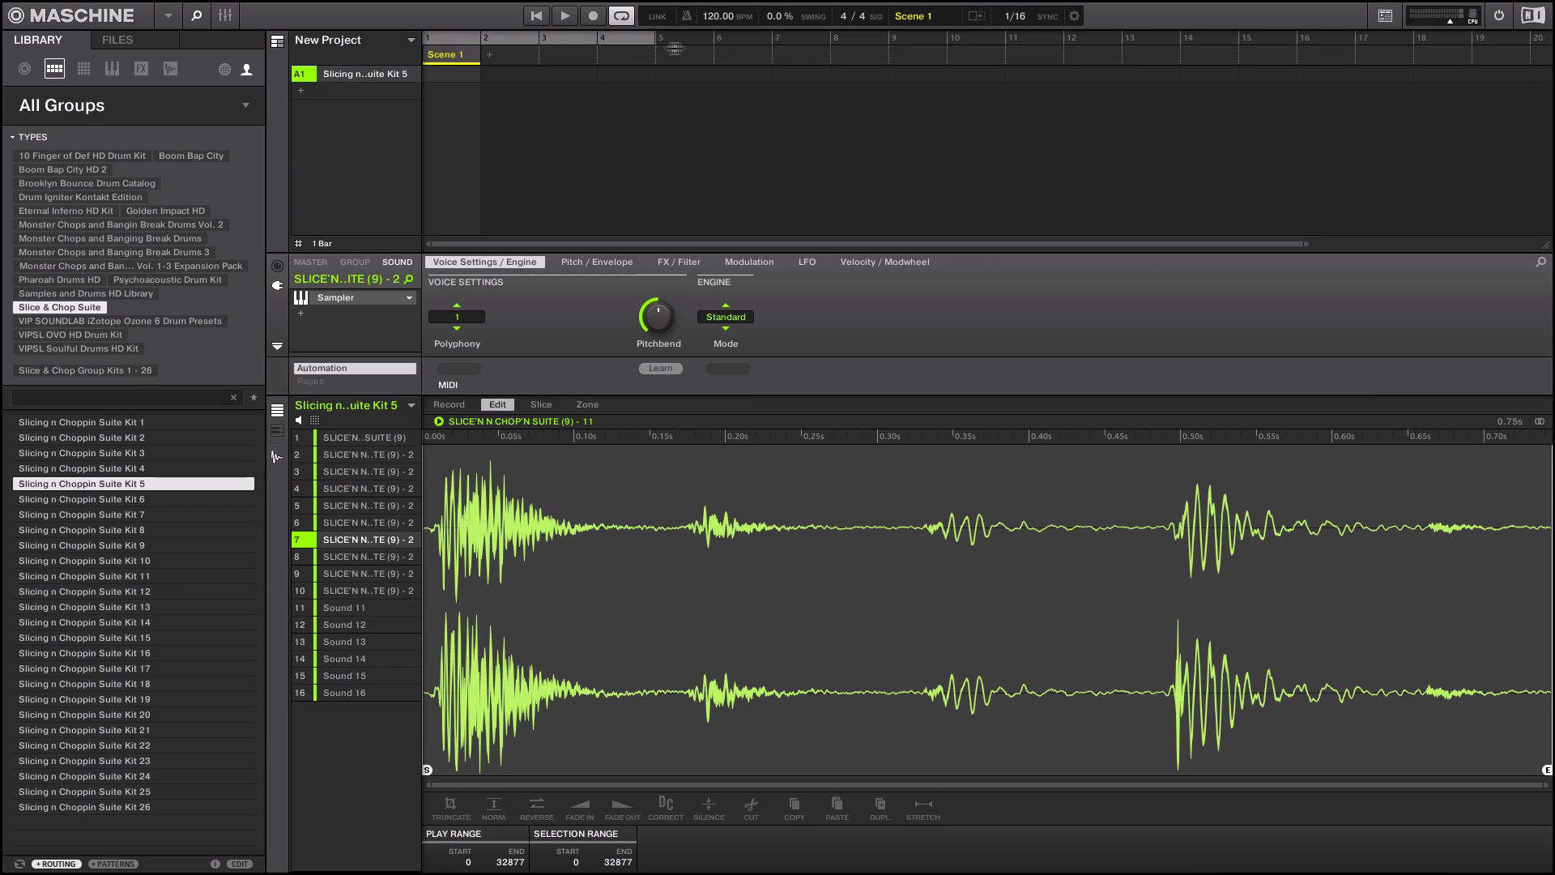
click(621, 16)
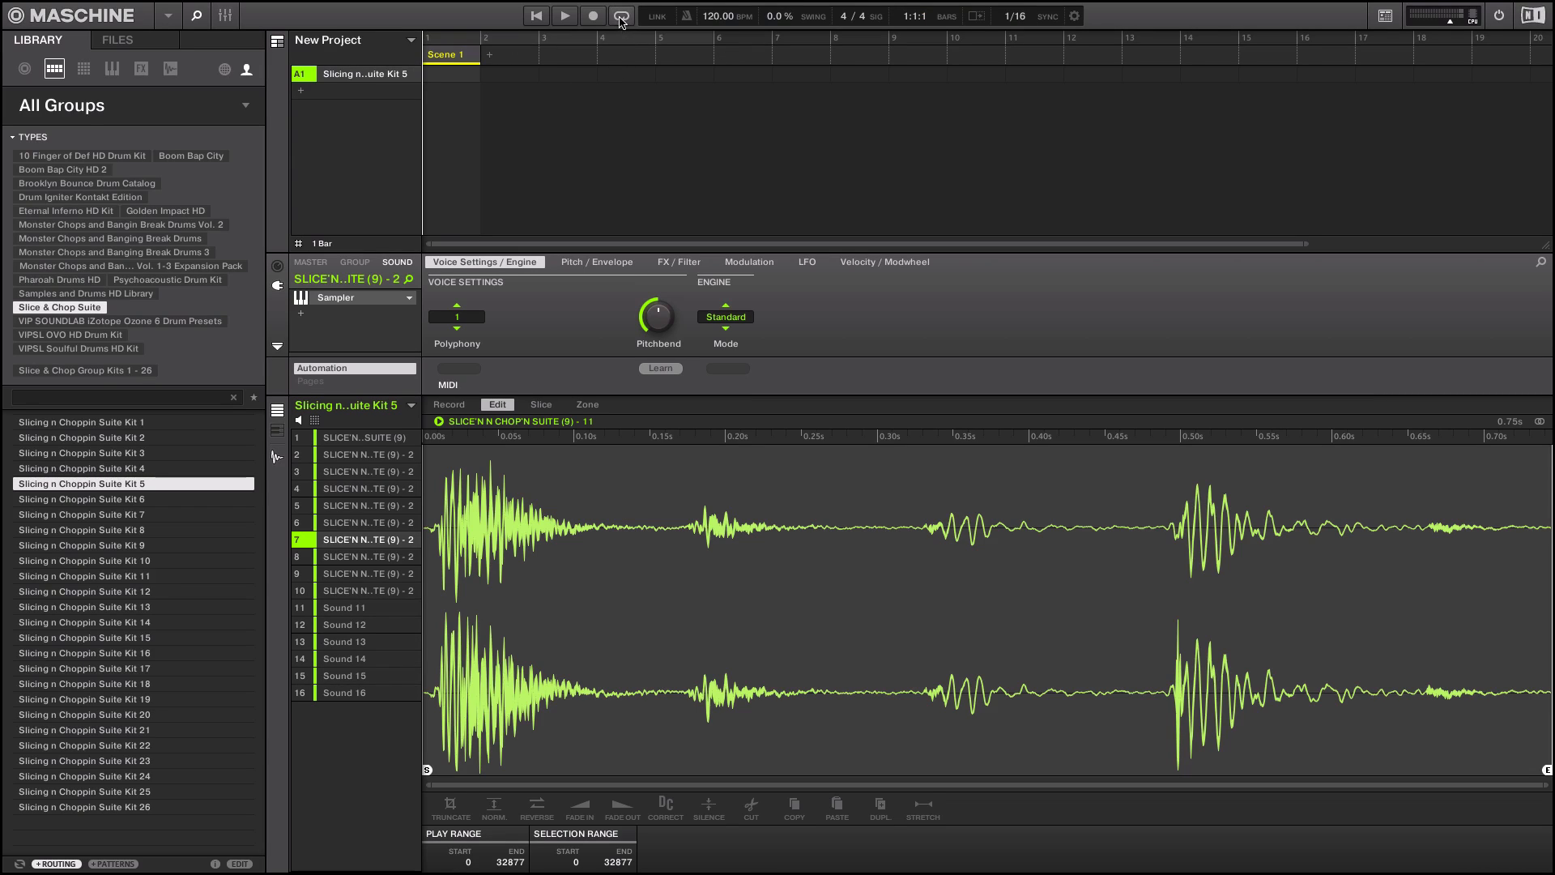
click(622, 16)
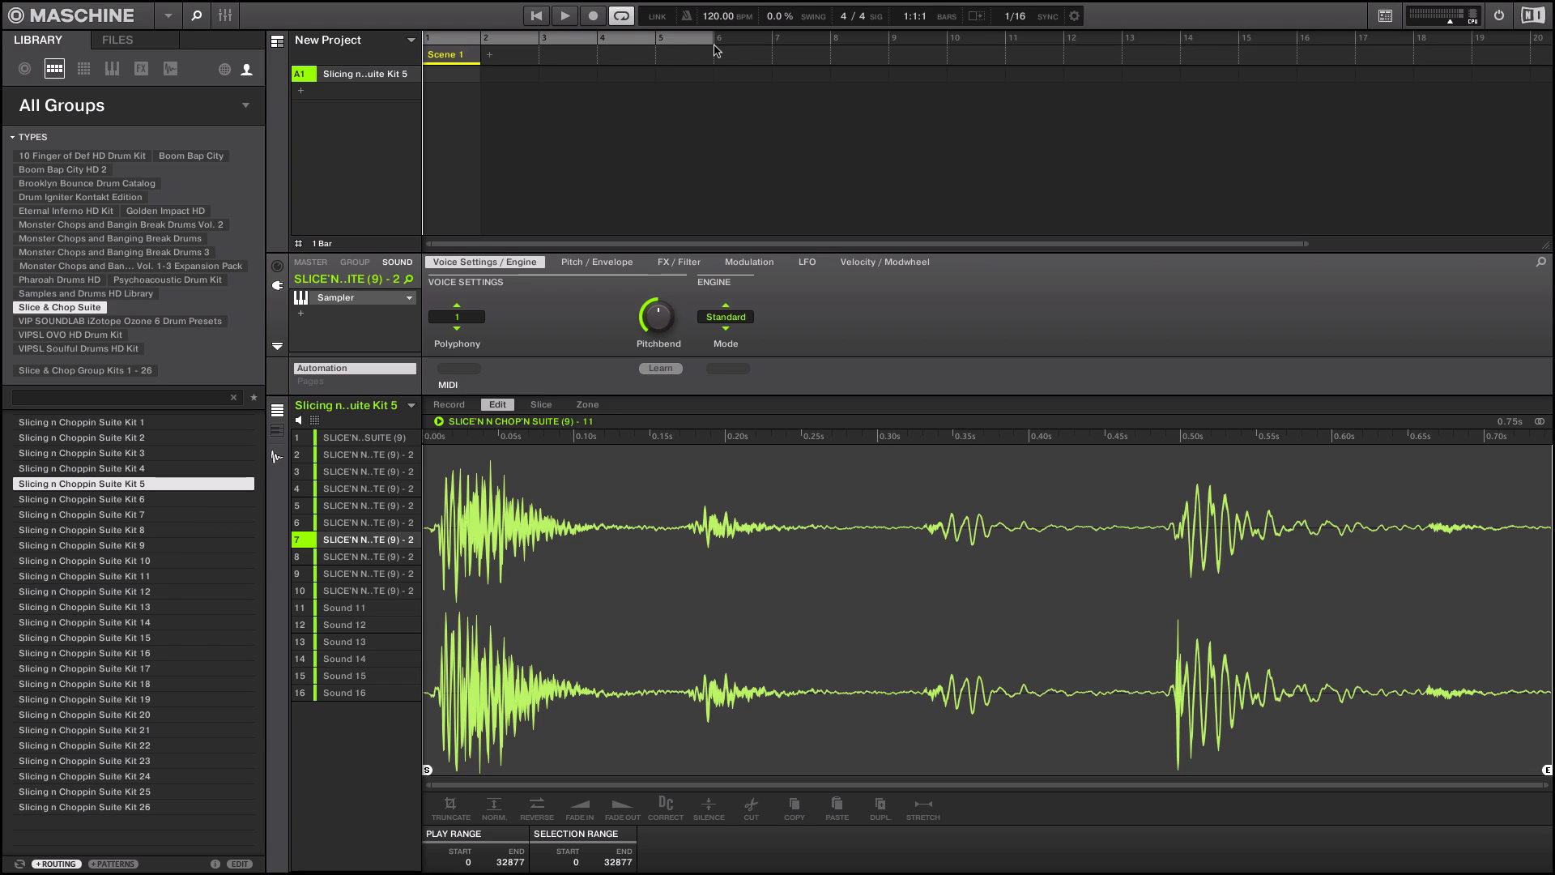
drag(715, 49, 484, 44)
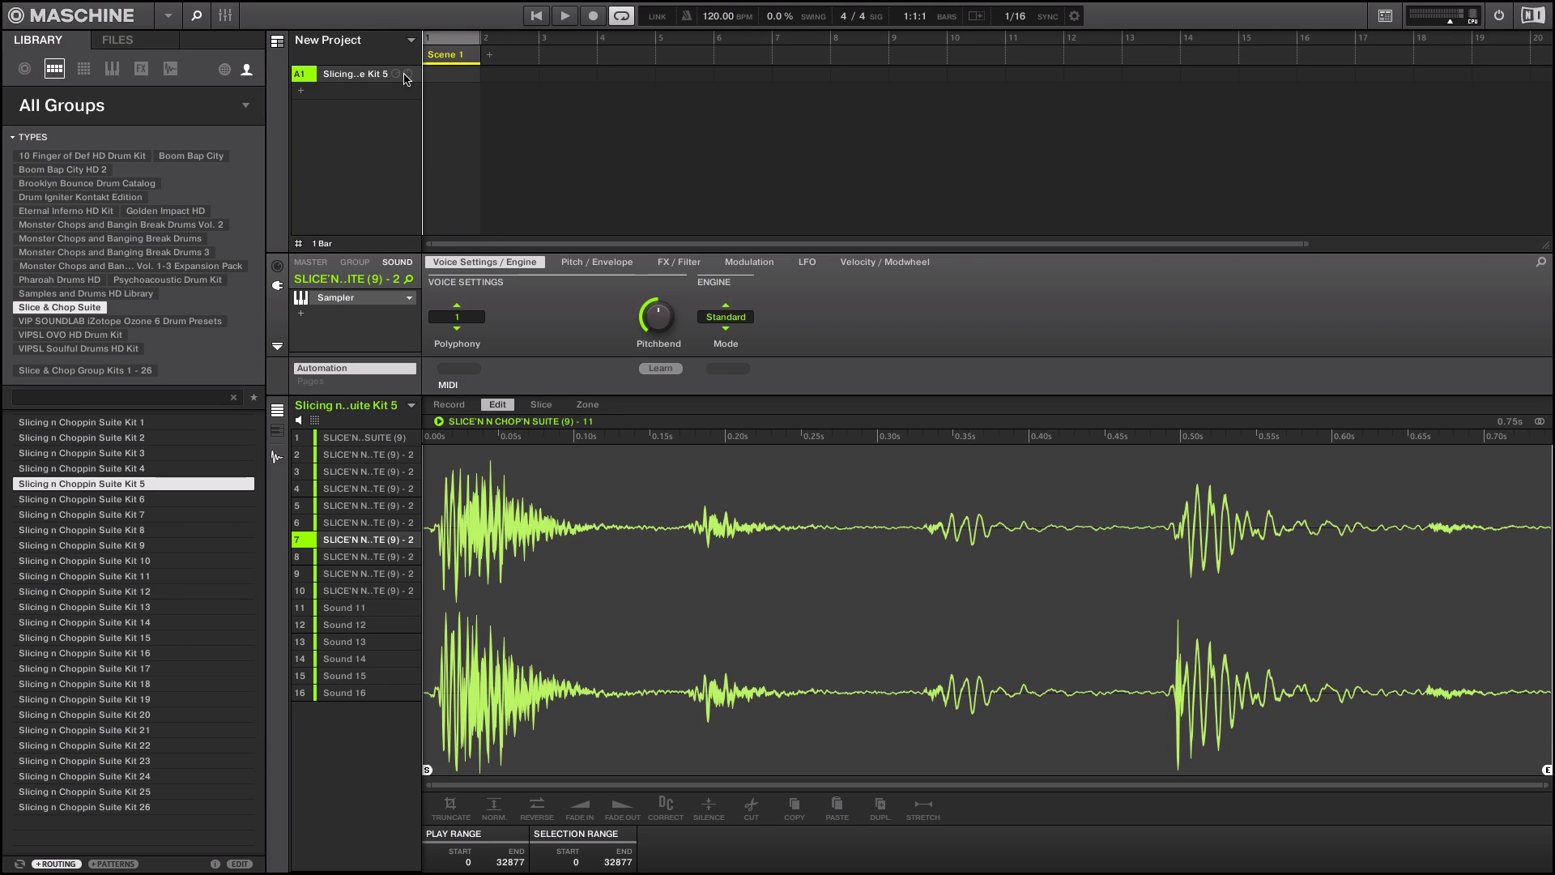
click(277, 41)
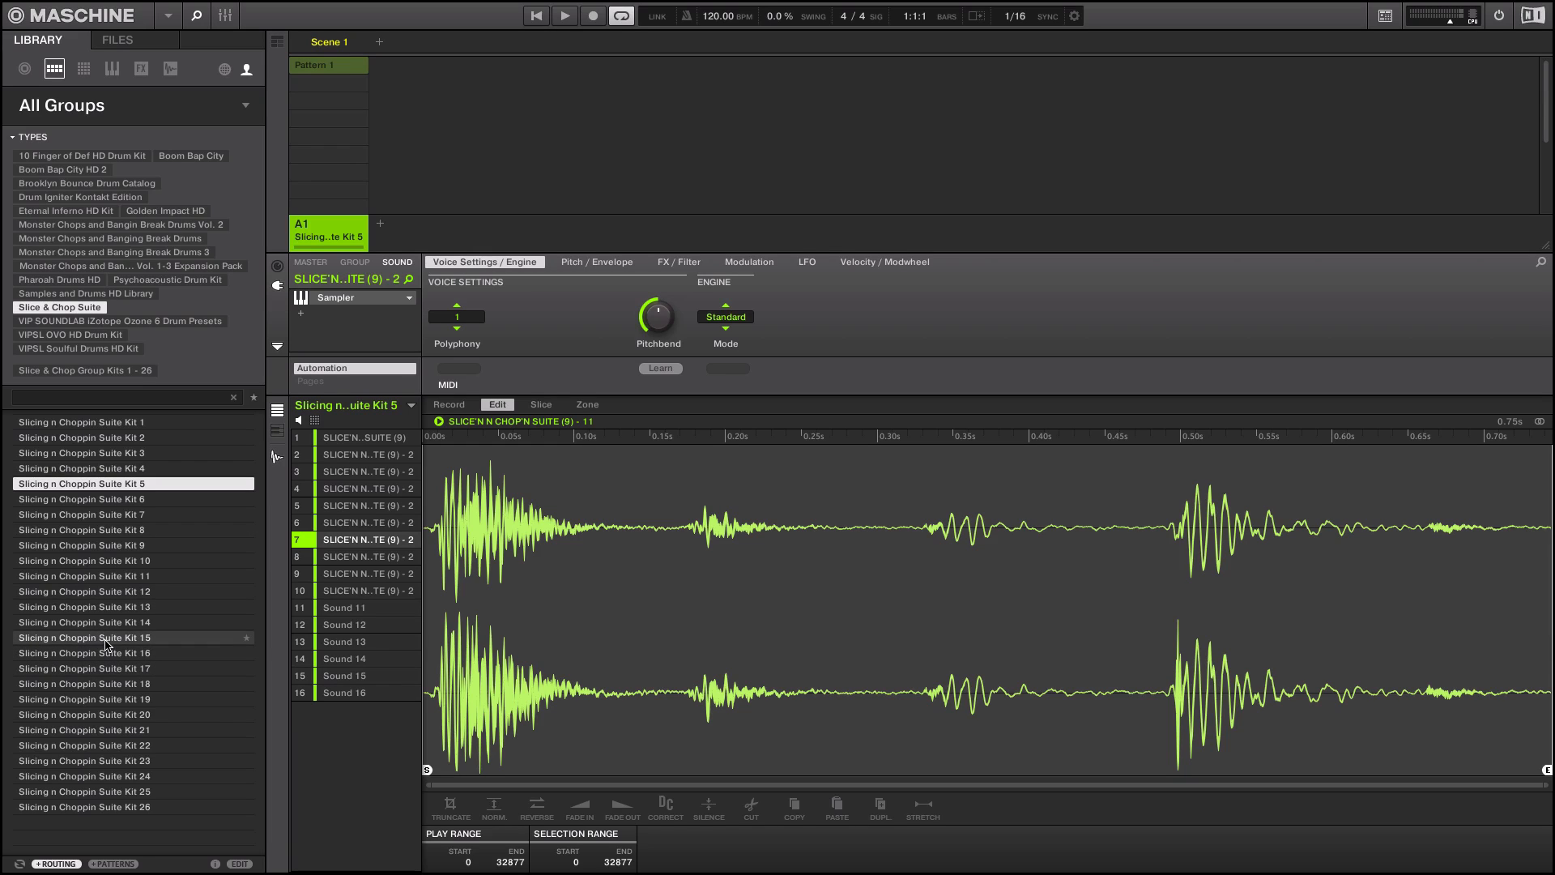
Step: Load Slicing n Choppin Suite Kit 15 into group A1 and copy it into a new group B1
click(104, 640)
drag(106, 644, 335, 235)
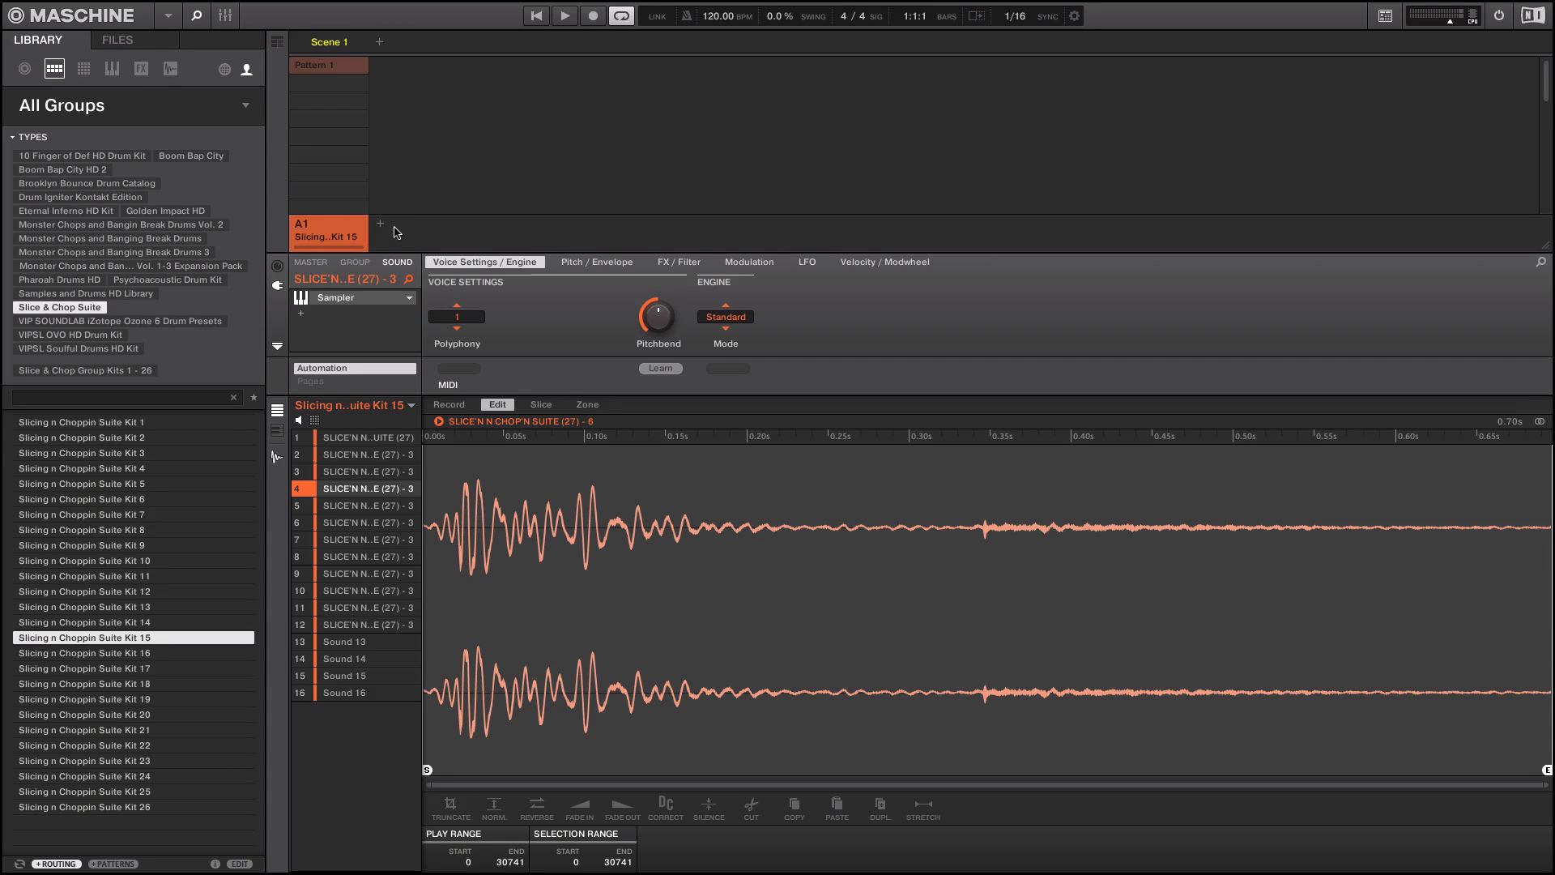
drag(348, 233, 395, 235)
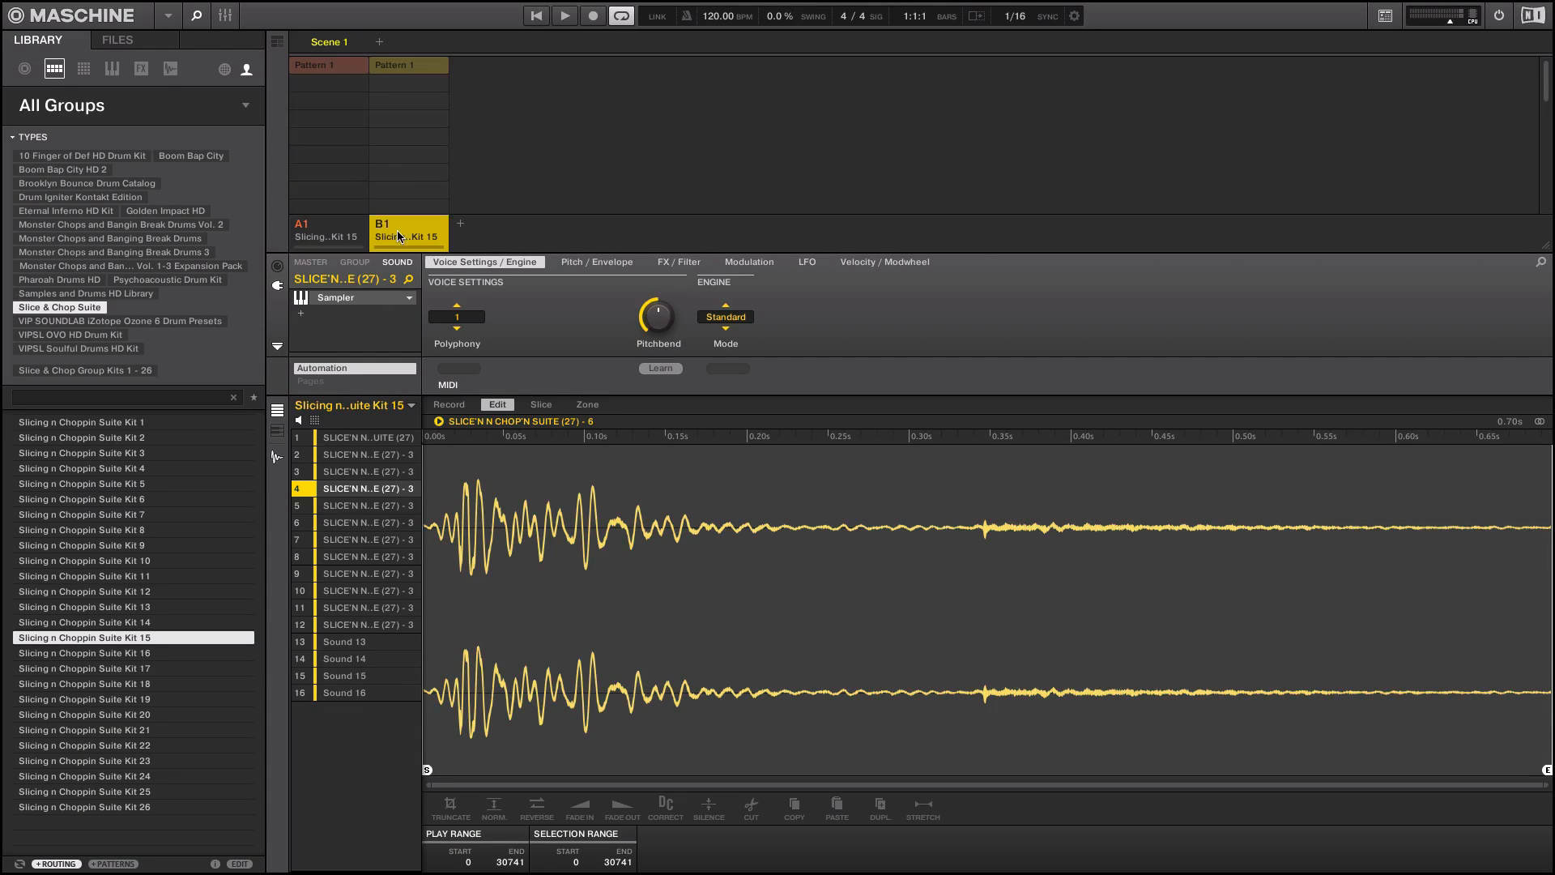
mouse_move(365, 591)
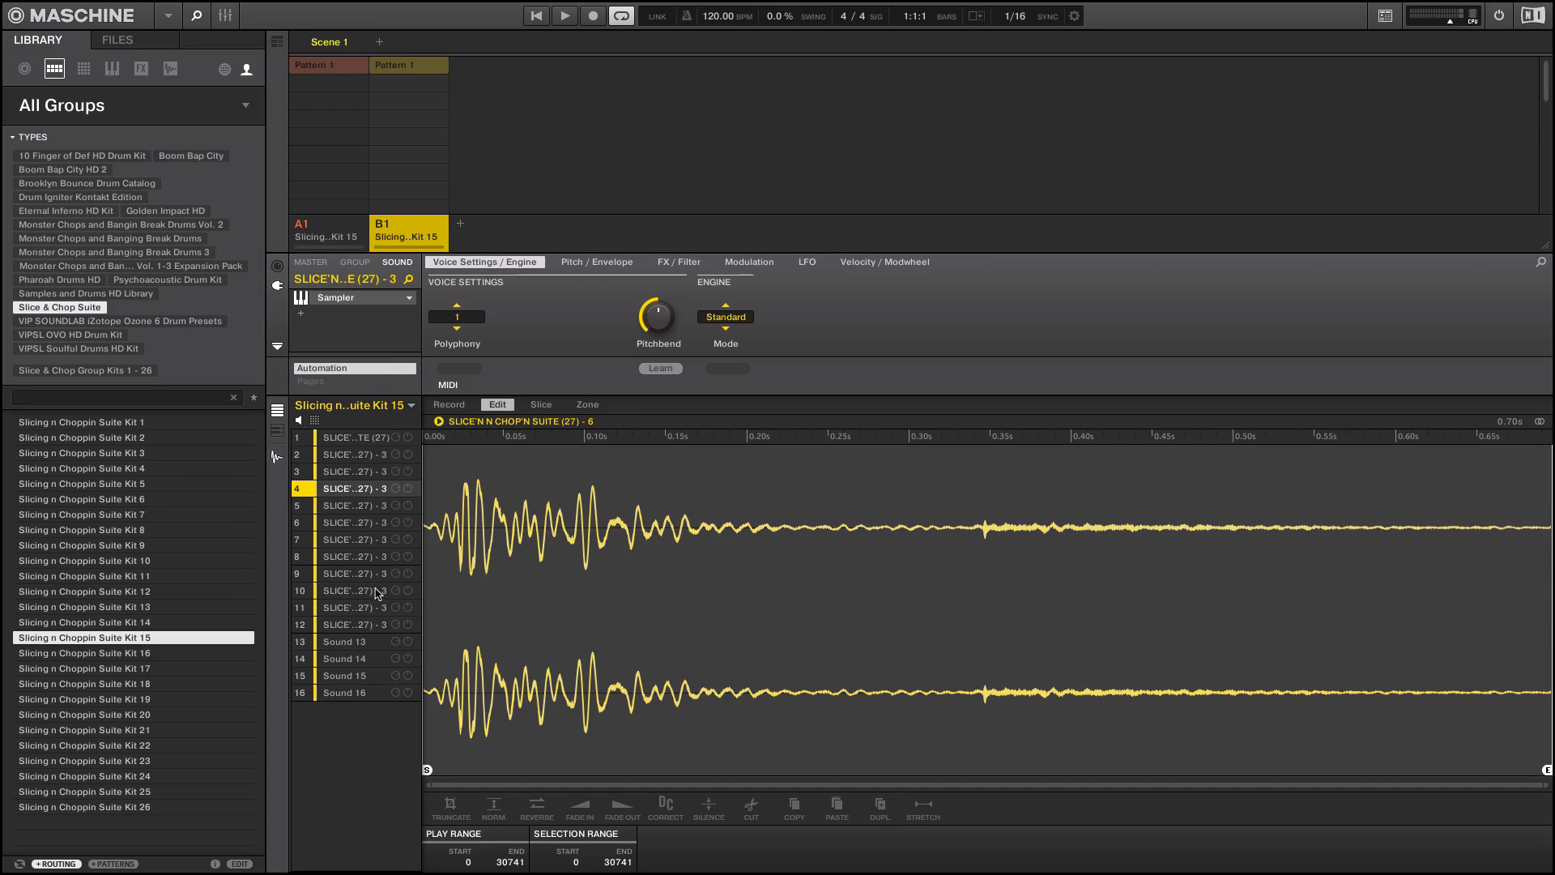
Step: Inspect sound 12's slice, then rename sound 8 of group B1
click(354, 625)
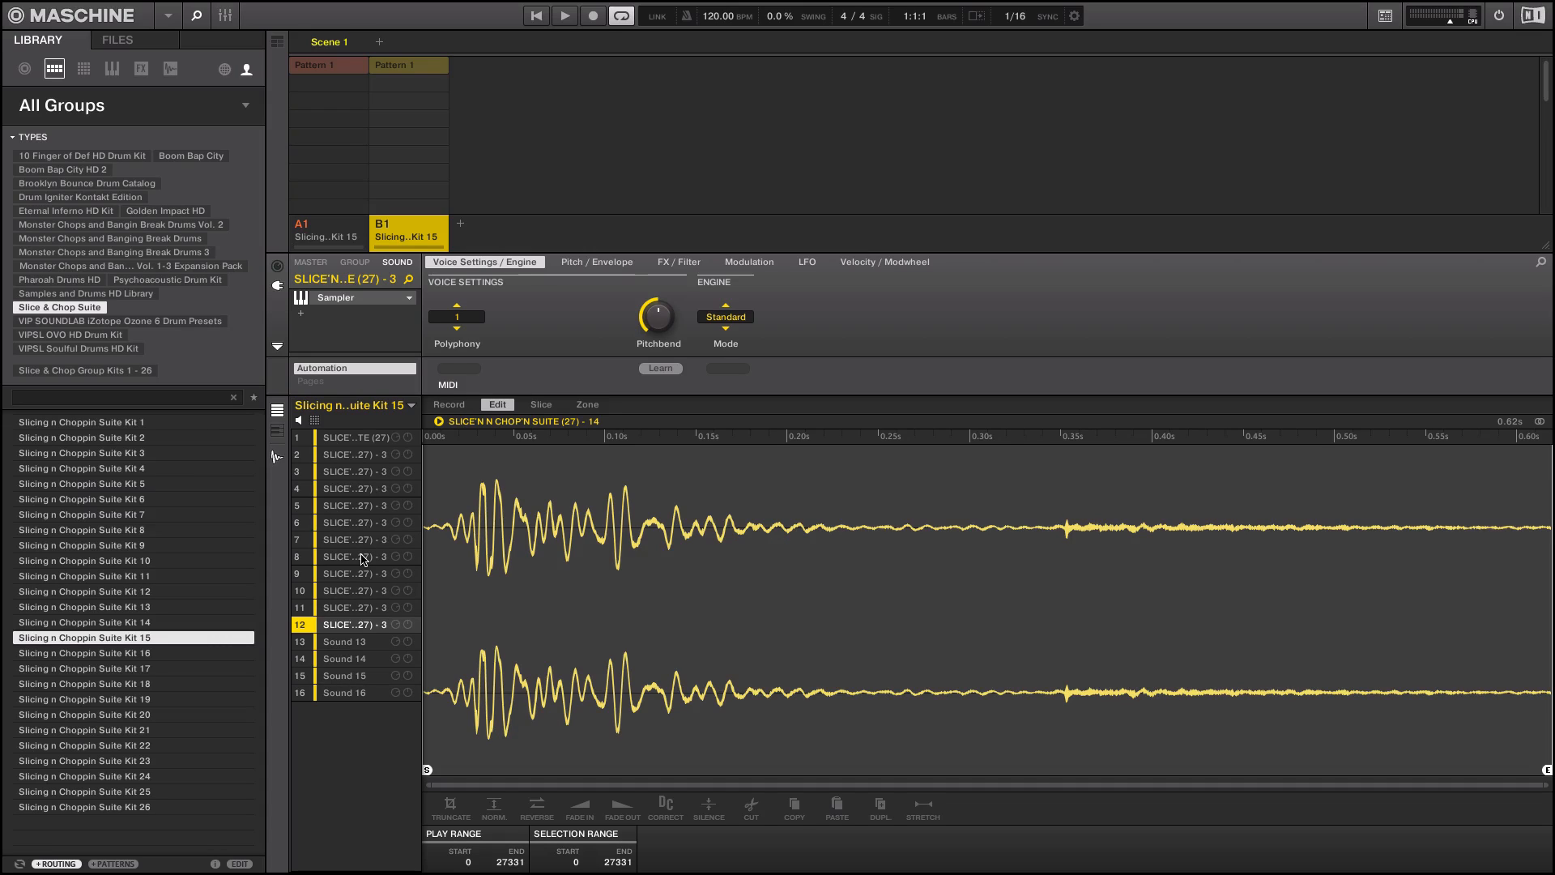
click(366, 559)
right_click(366, 559)
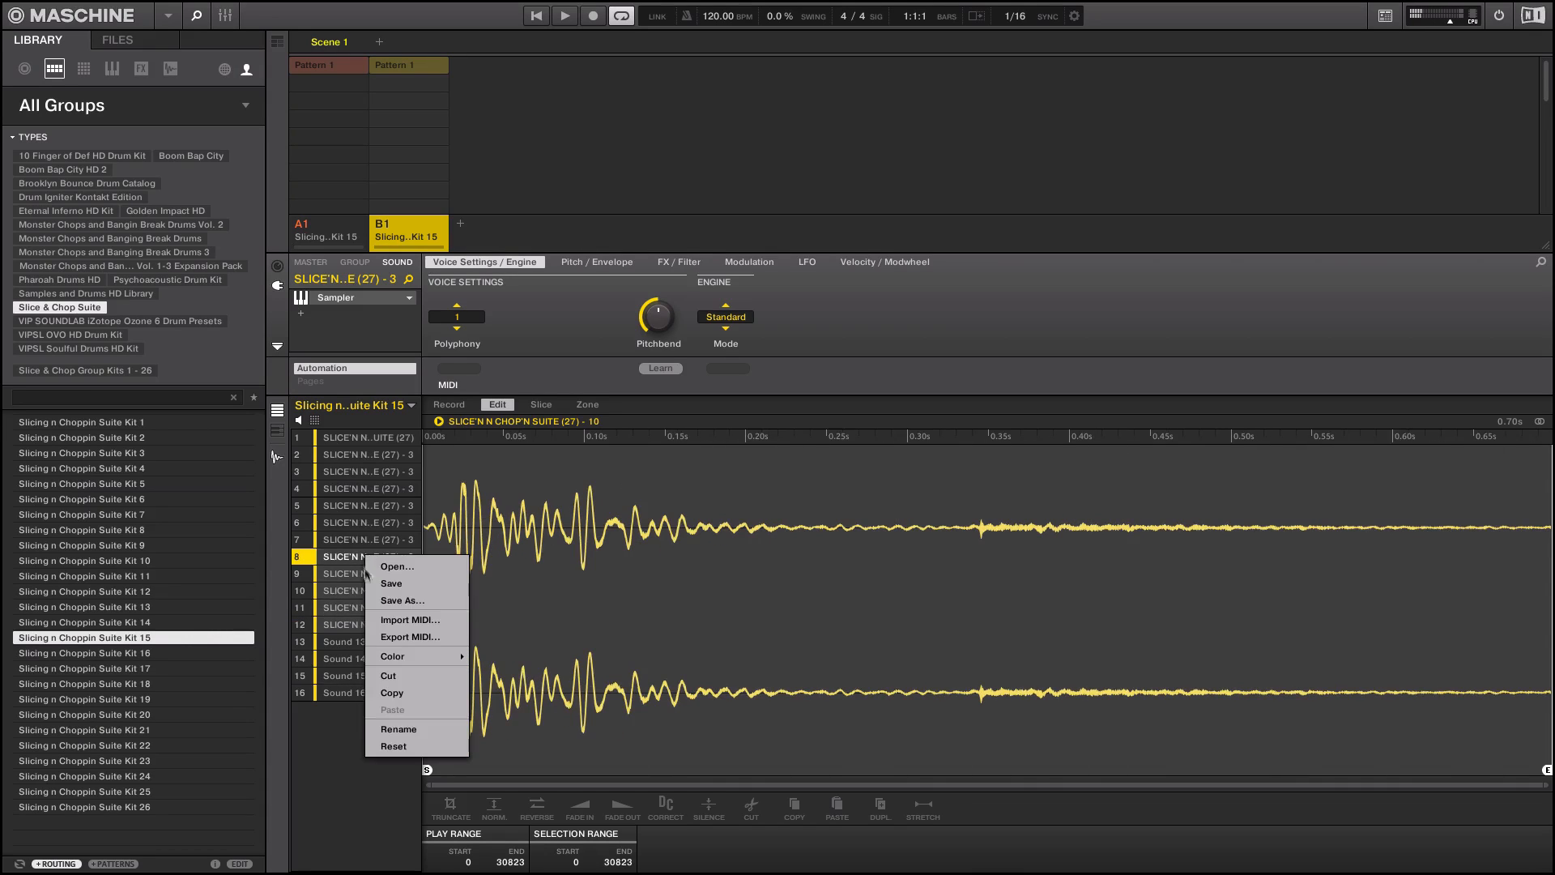
click(398, 731)
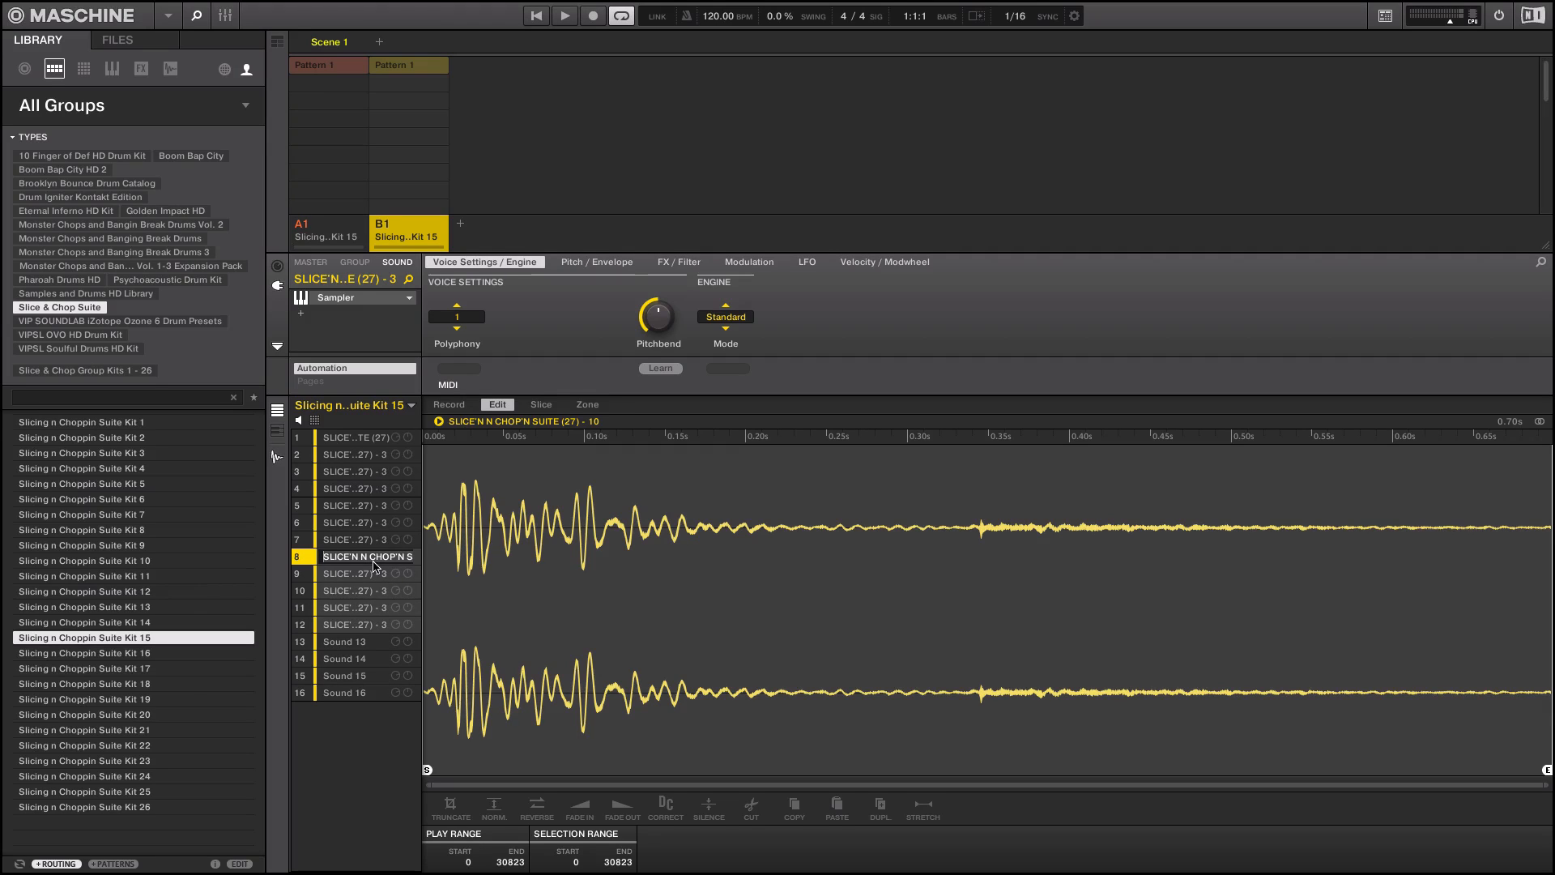
text(uiuiiuo)
key(Return)
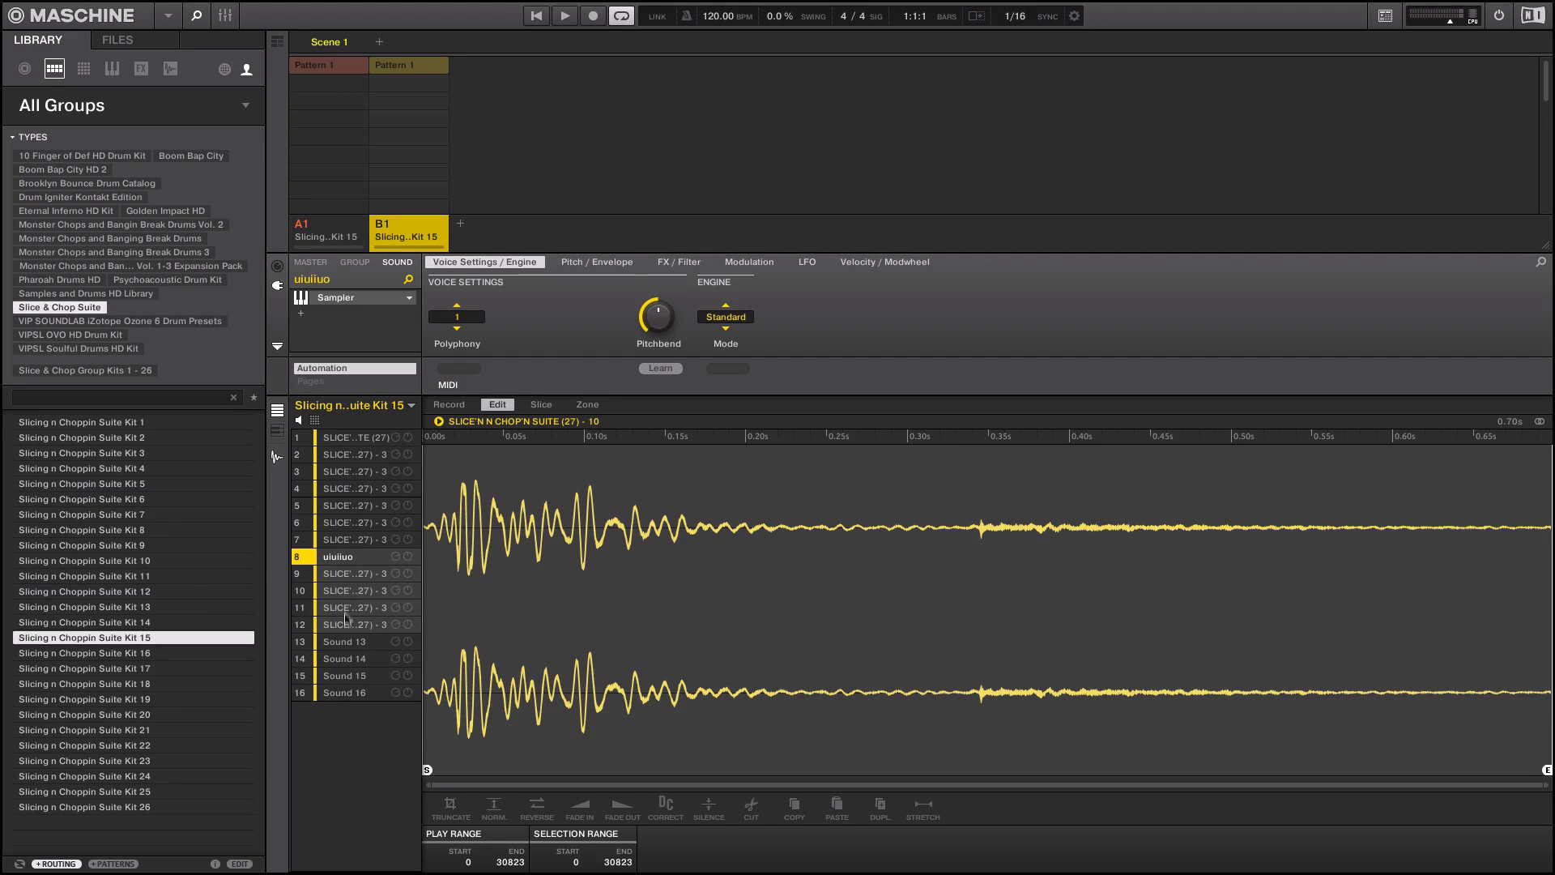
Step: Reset sounds 8–16 of B1 to empty defaults, check group A1, and return to B1
right_click(357, 592)
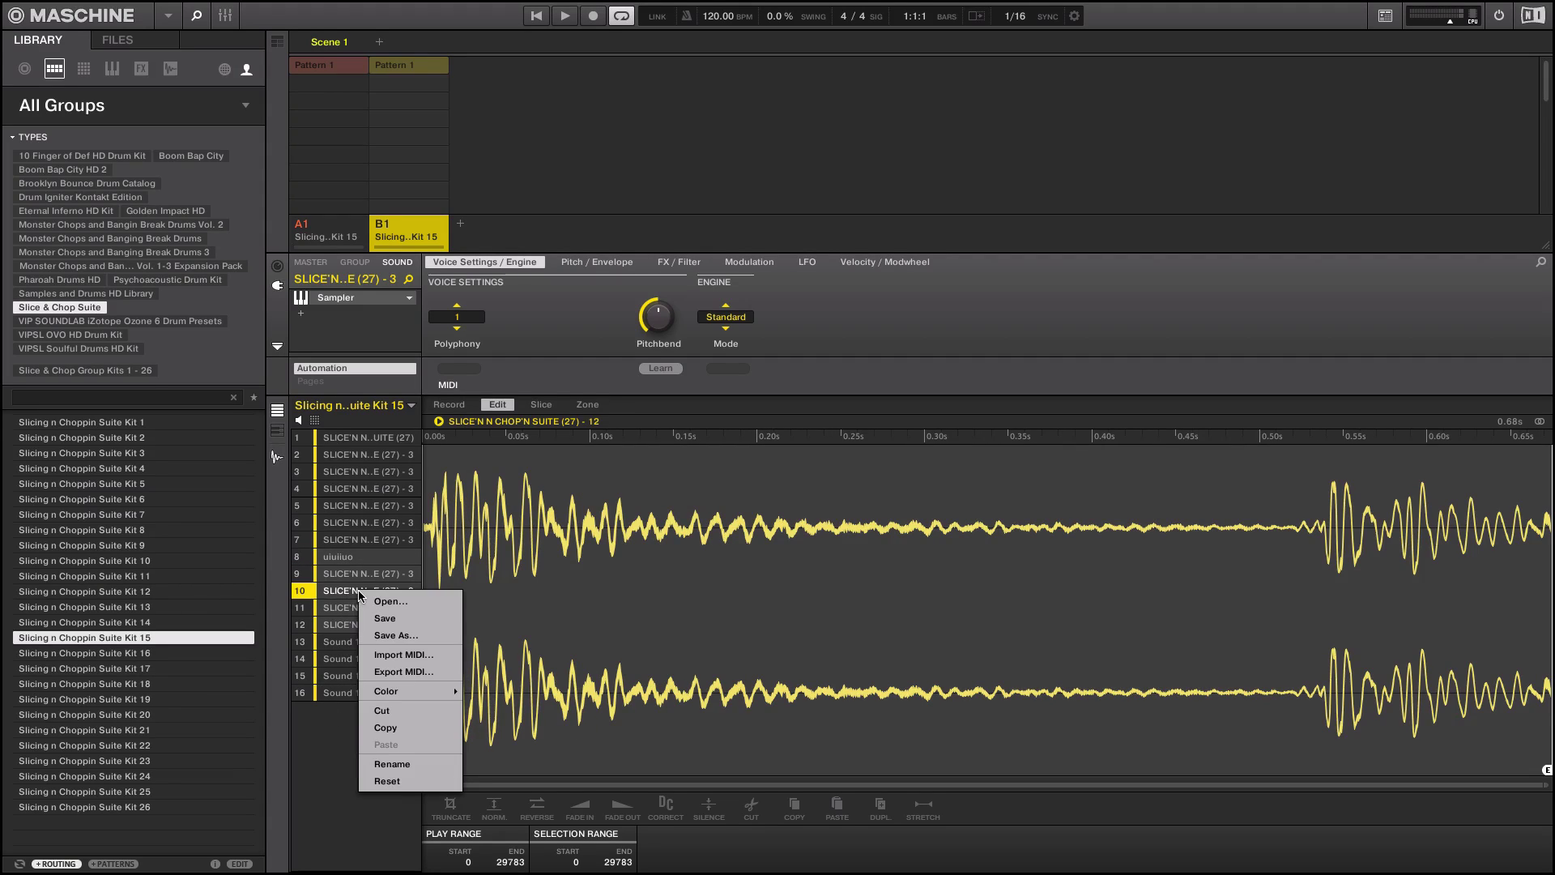
click(390, 781)
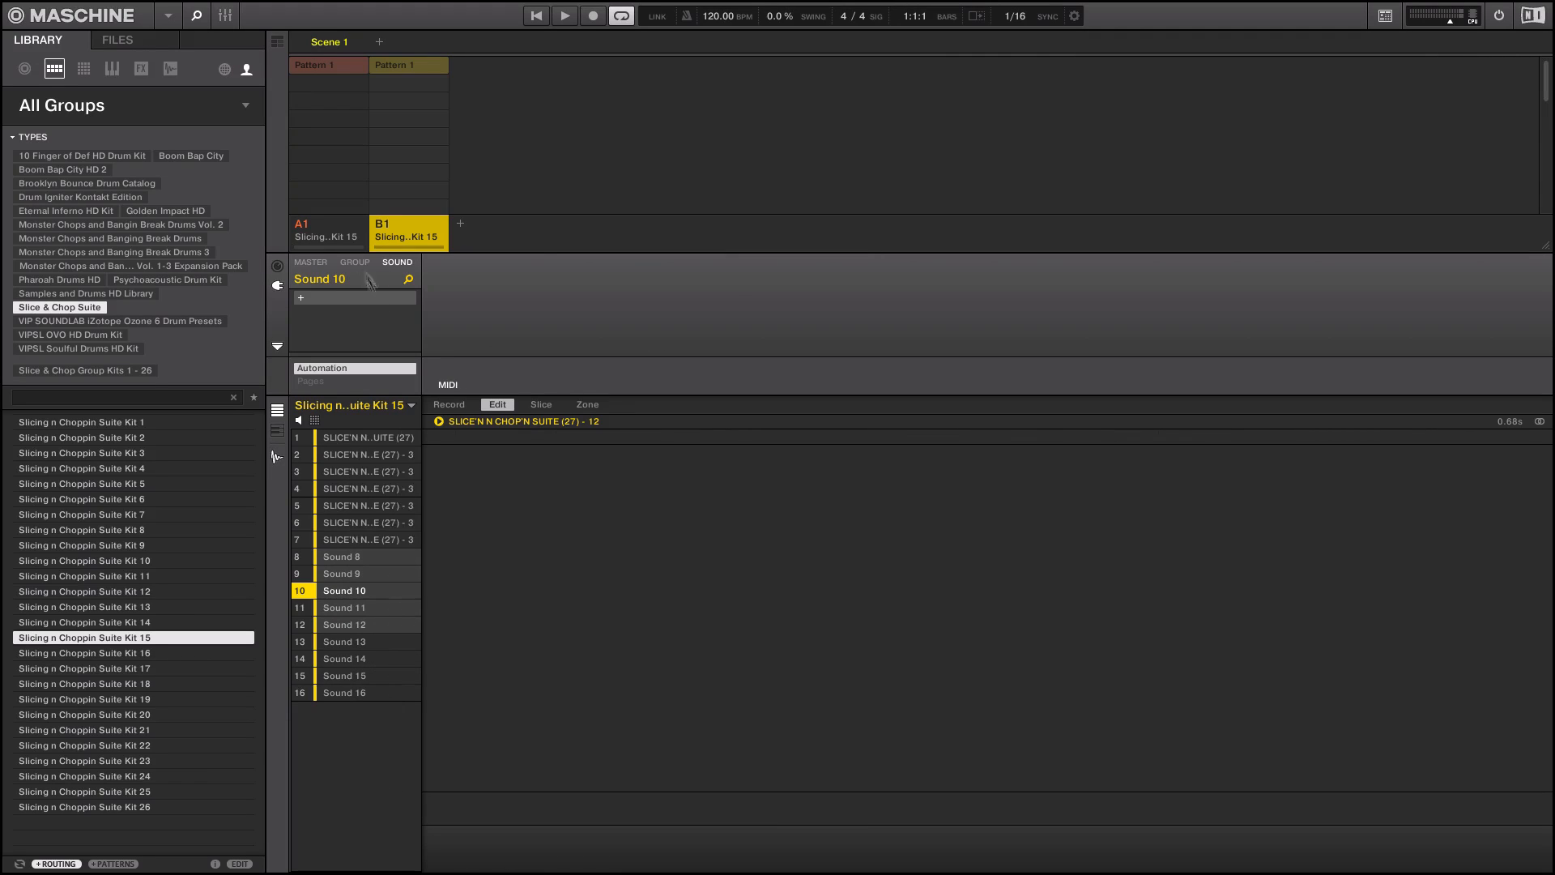
click(340, 241)
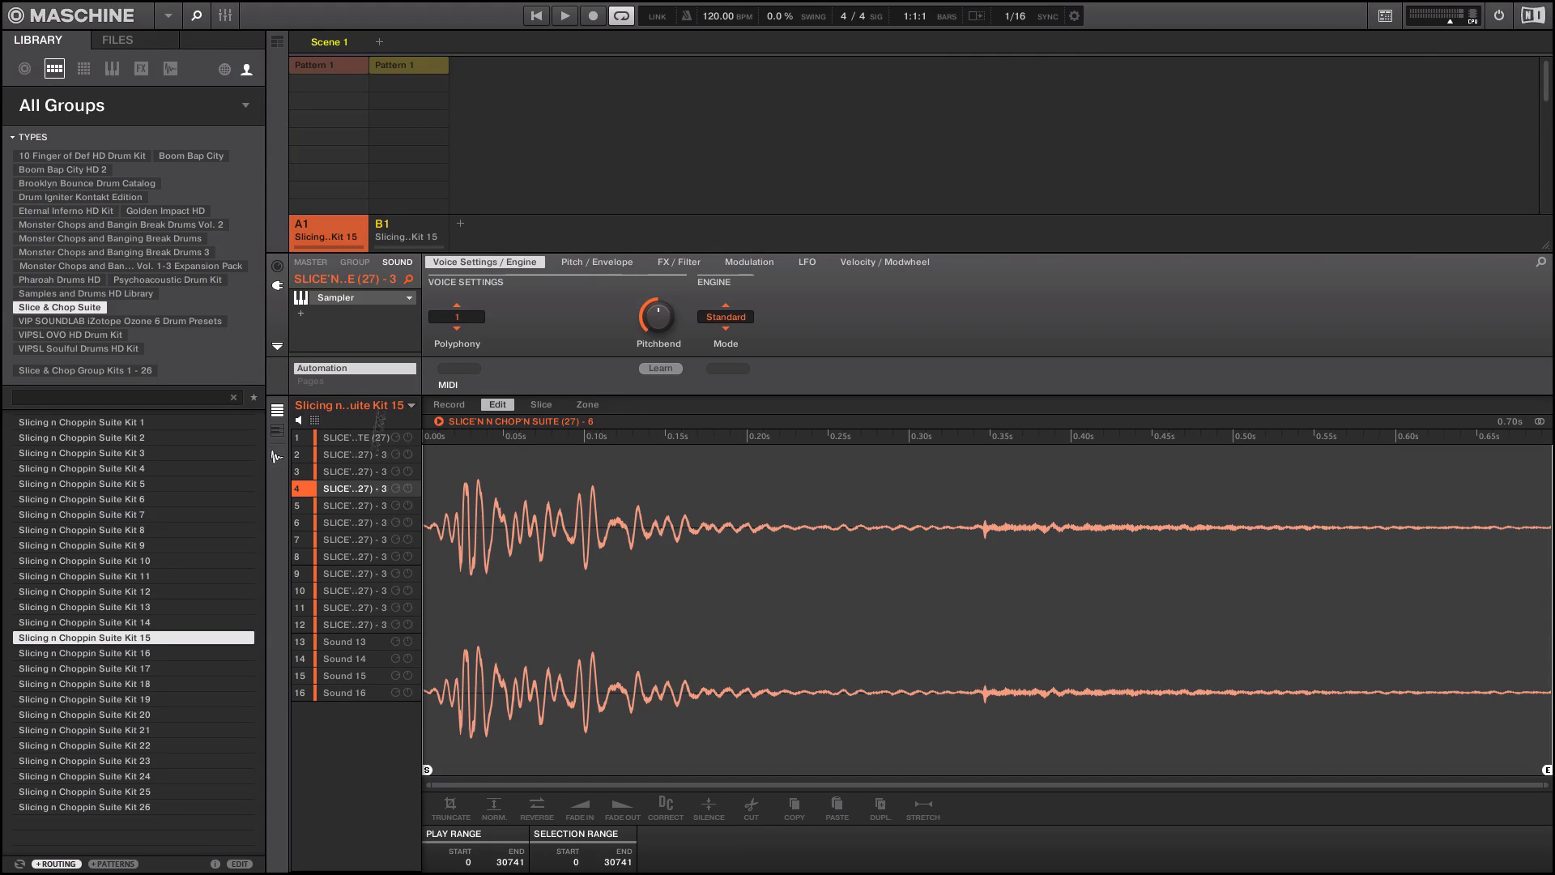
click(408, 238)
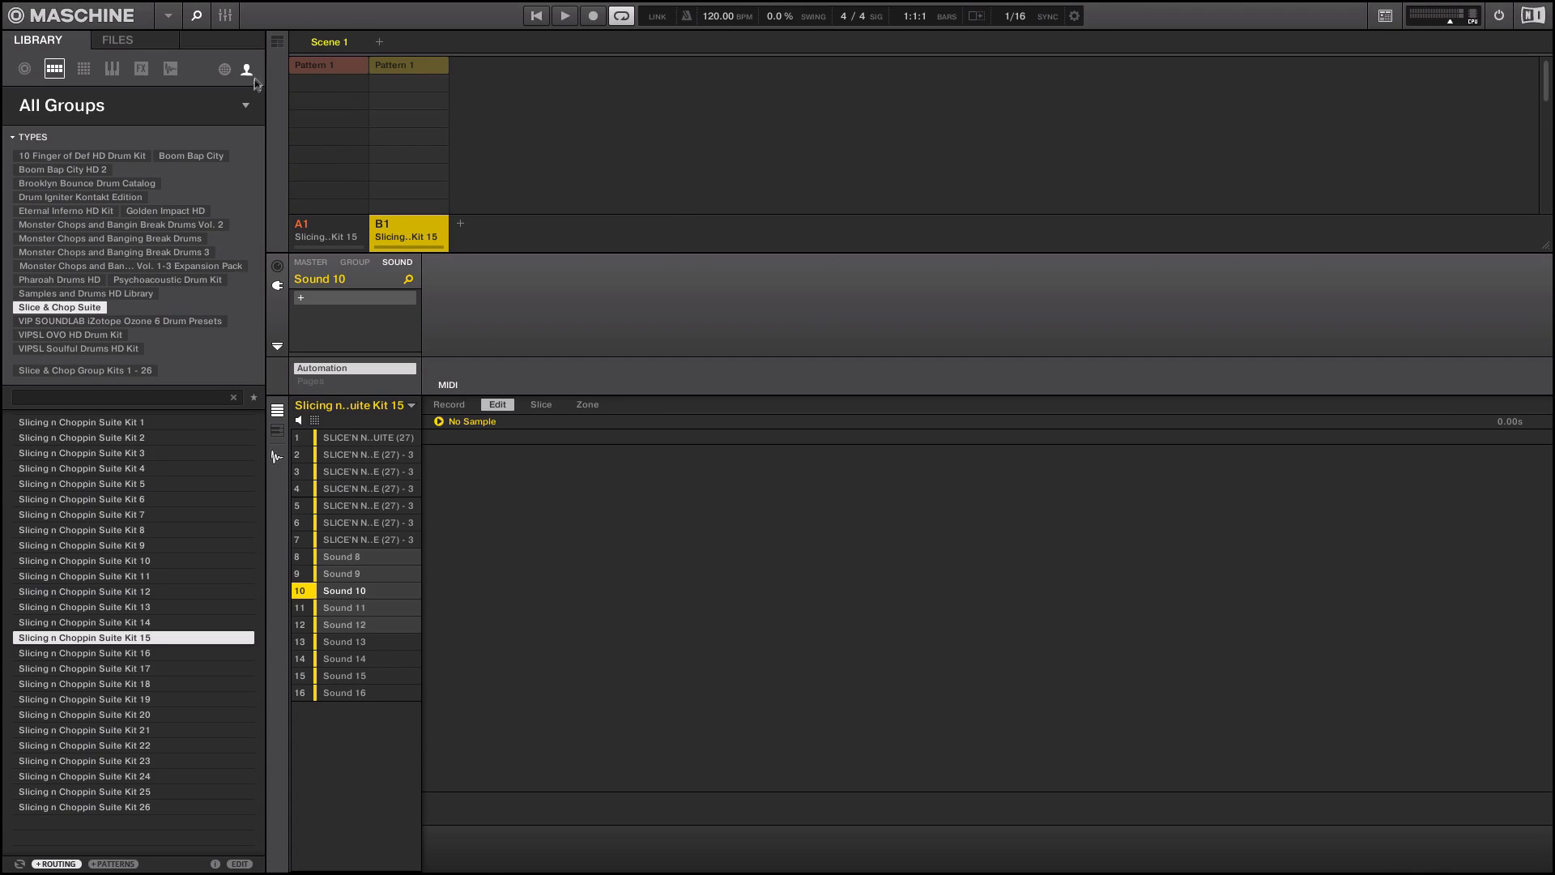
Step: Launch Native Access via Manage Products in the MASCHINE File menu
click(169, 20)
mouse_move(189, 41)
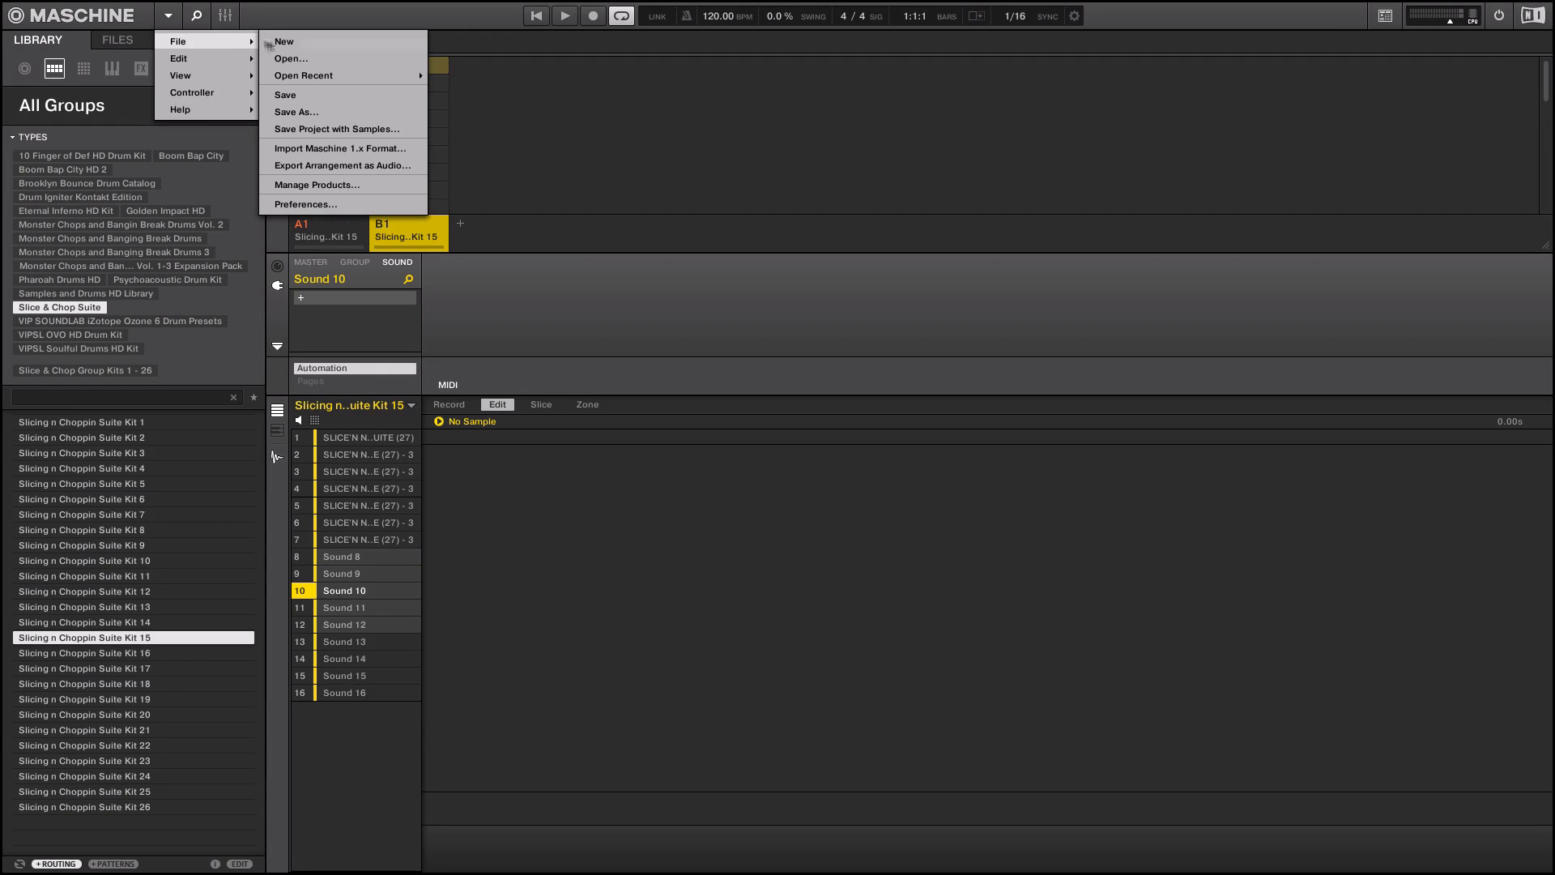
click(346, 190)
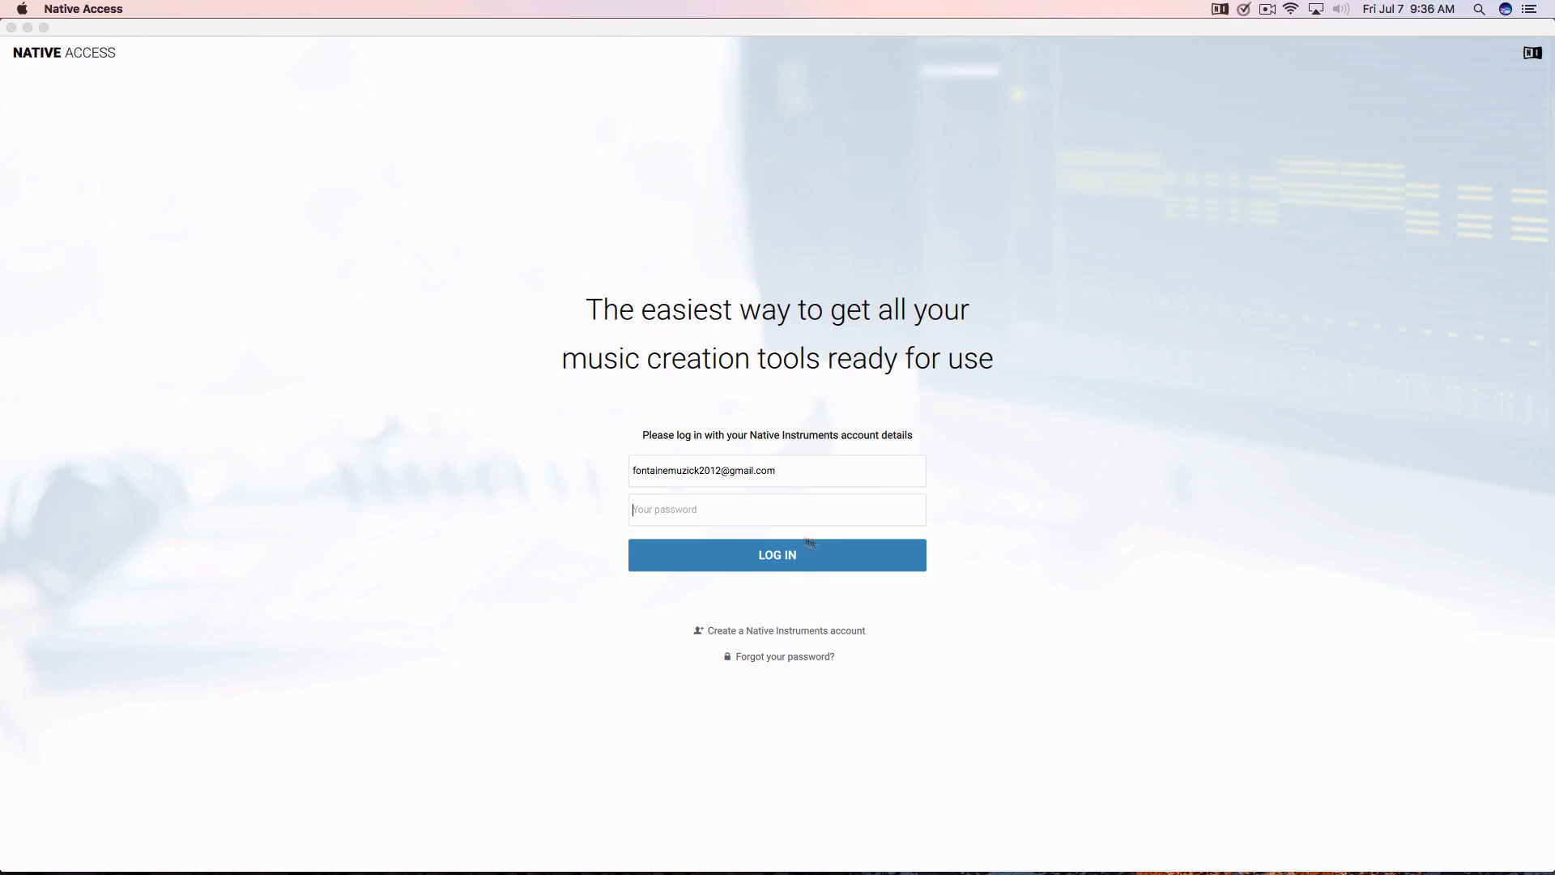
Step: Focus and close the Native Access login window, leaving the desktop showing
click(666, 513)
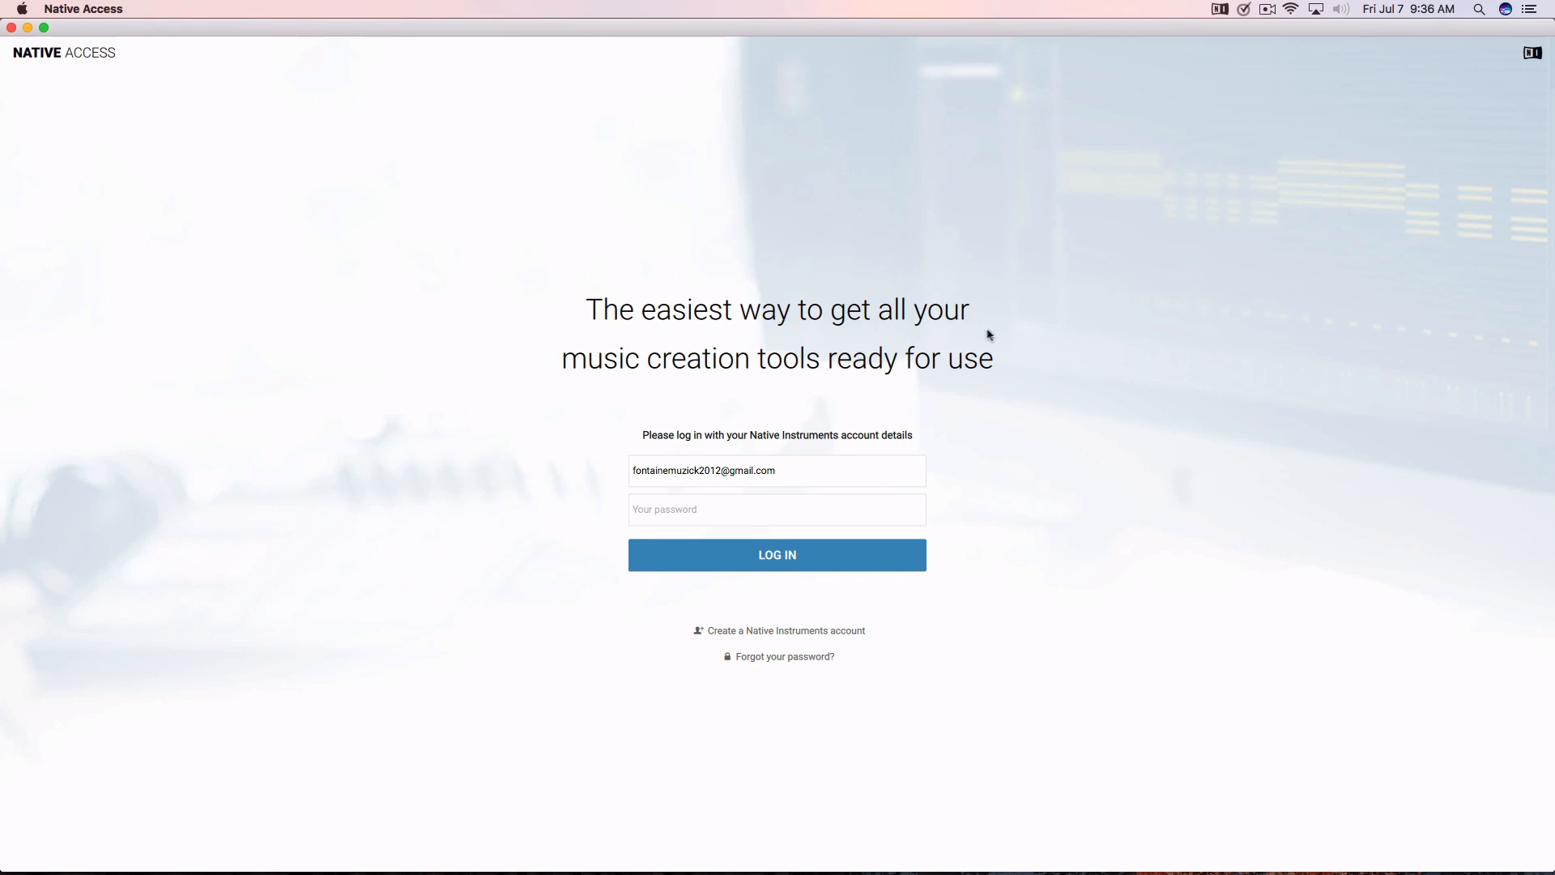
click(11, 27)
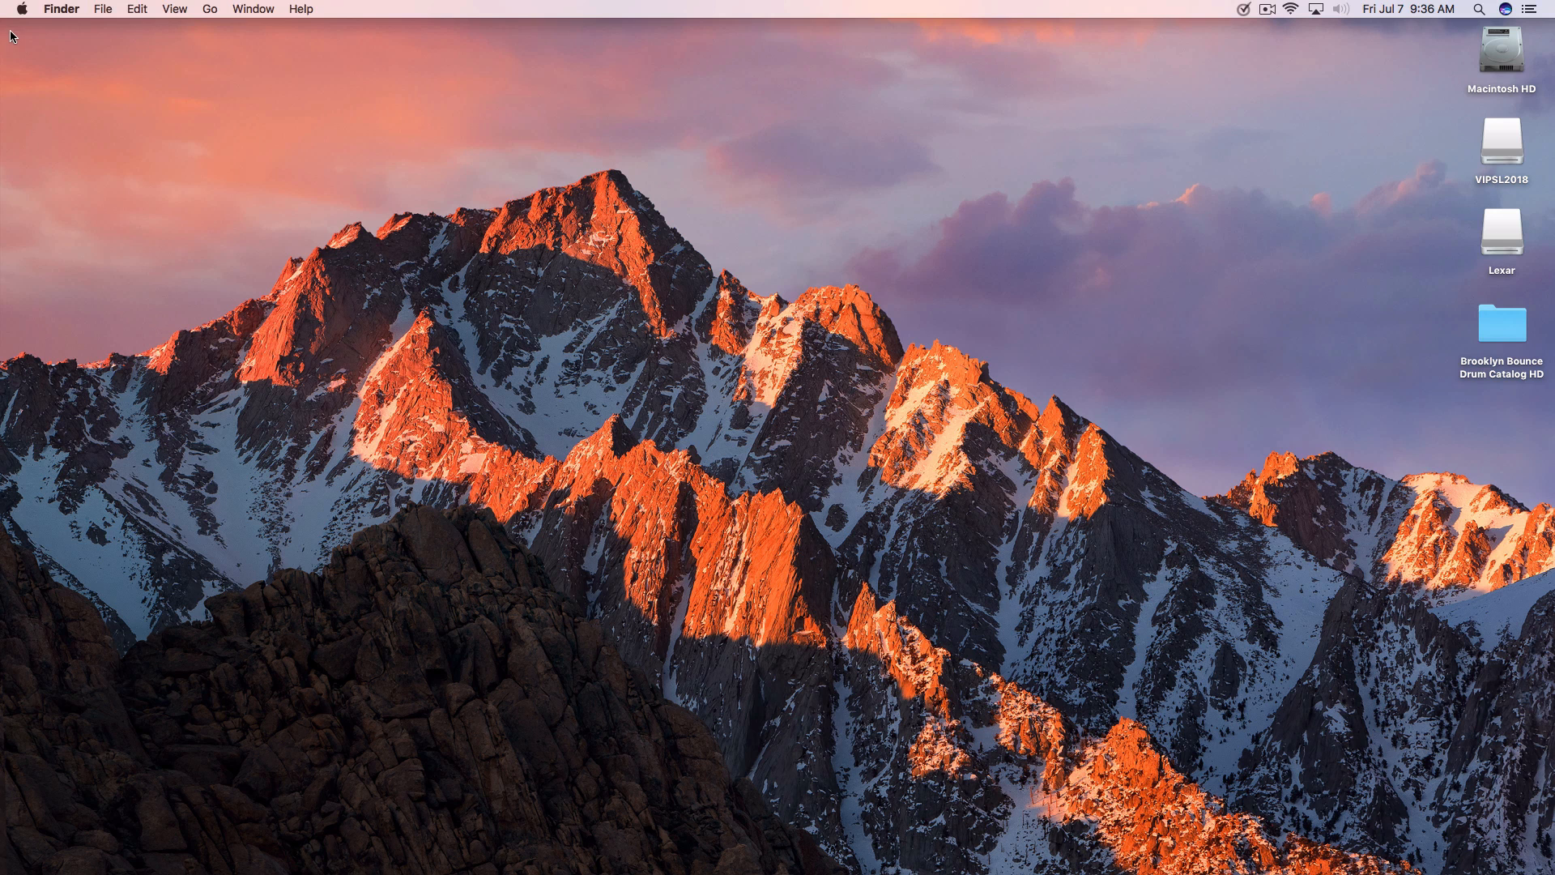
mouse_move(789, 866)
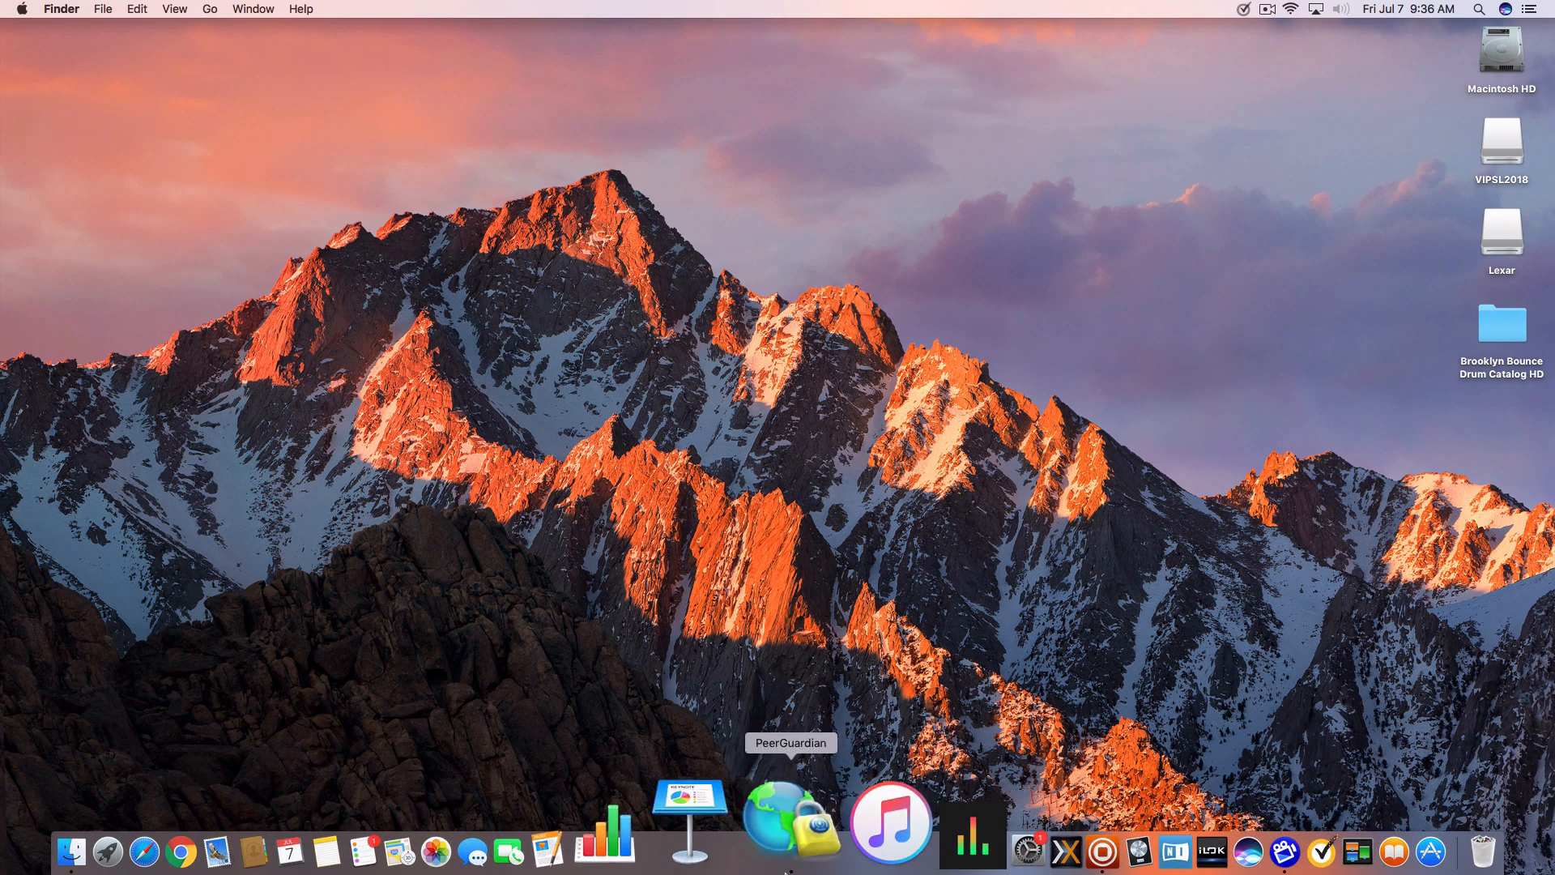
Step: Bring the Maschine 2 project back to the front from the Dock
click(967, 848)
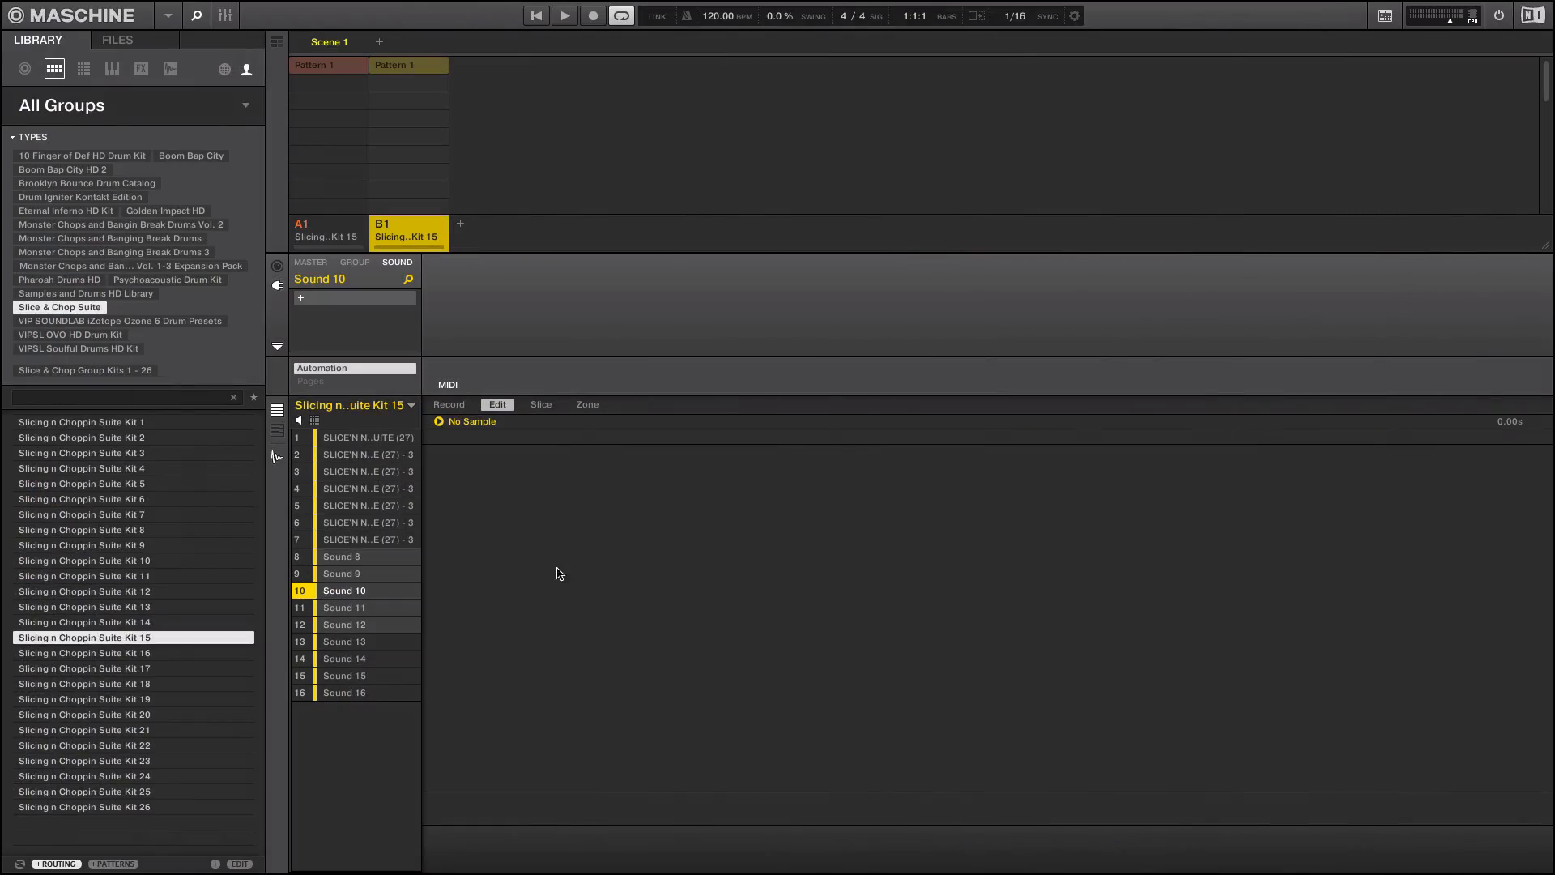